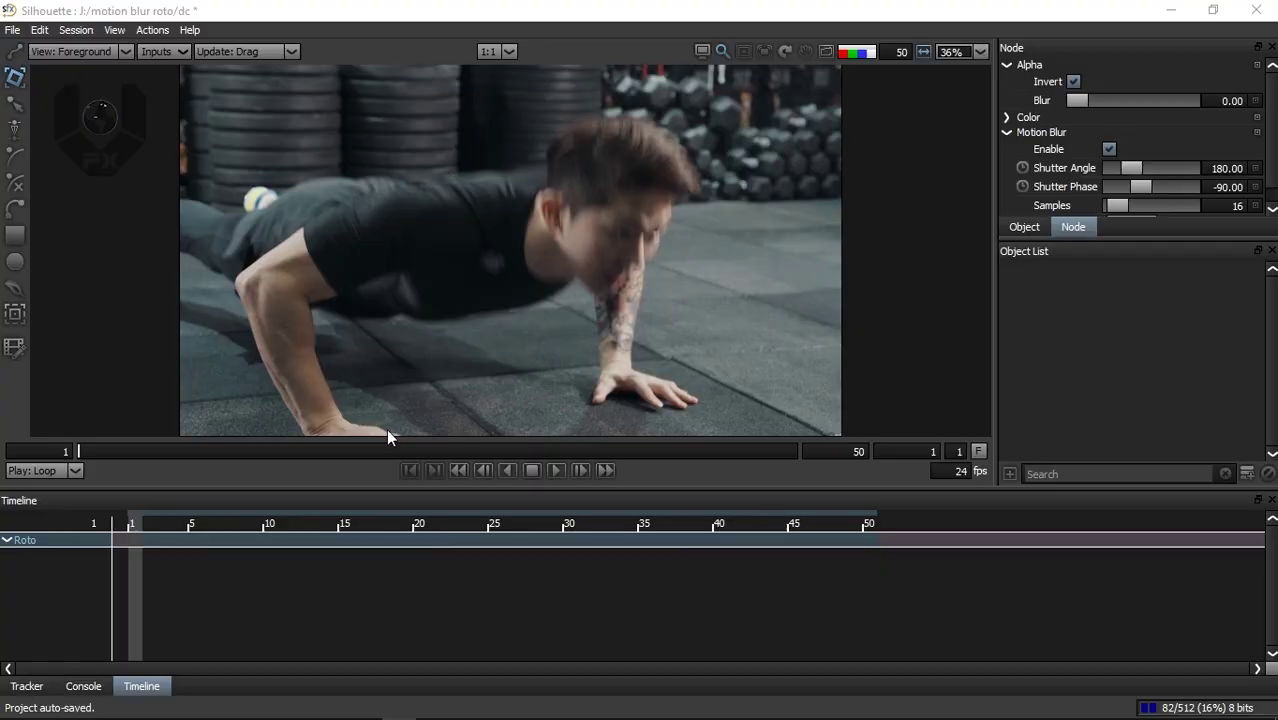
Play through the push-up clip and stop it after reviewing the motion.
click(556, 470)
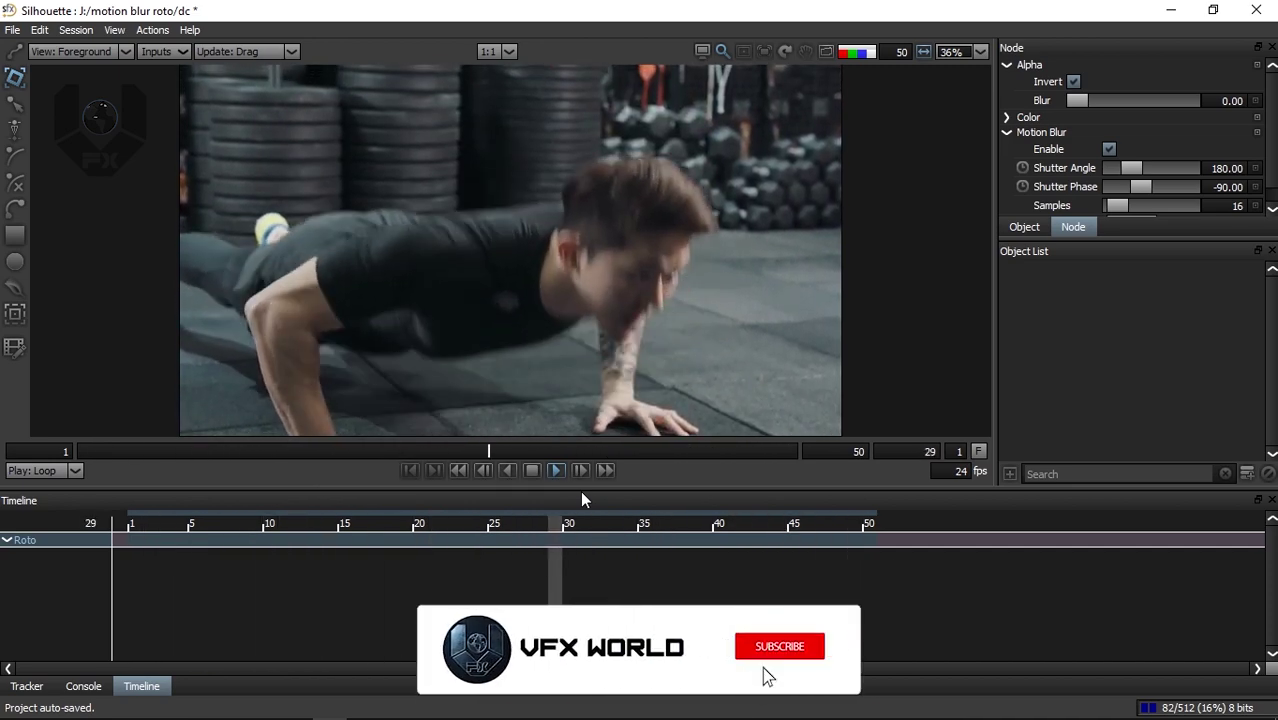
click(531, 471)
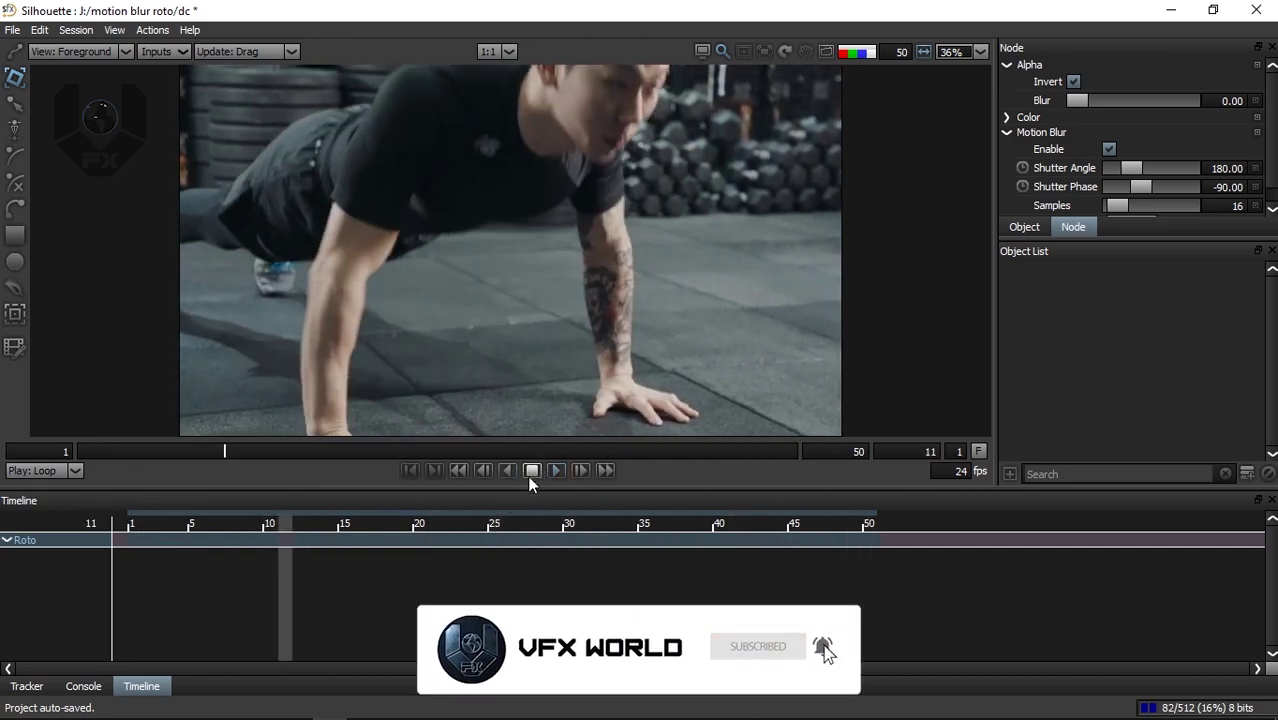
Switch to Chrome, read the definition of motion blur on its Wikipedia page, and return to Silhouette.
mouse_move(366, 714)
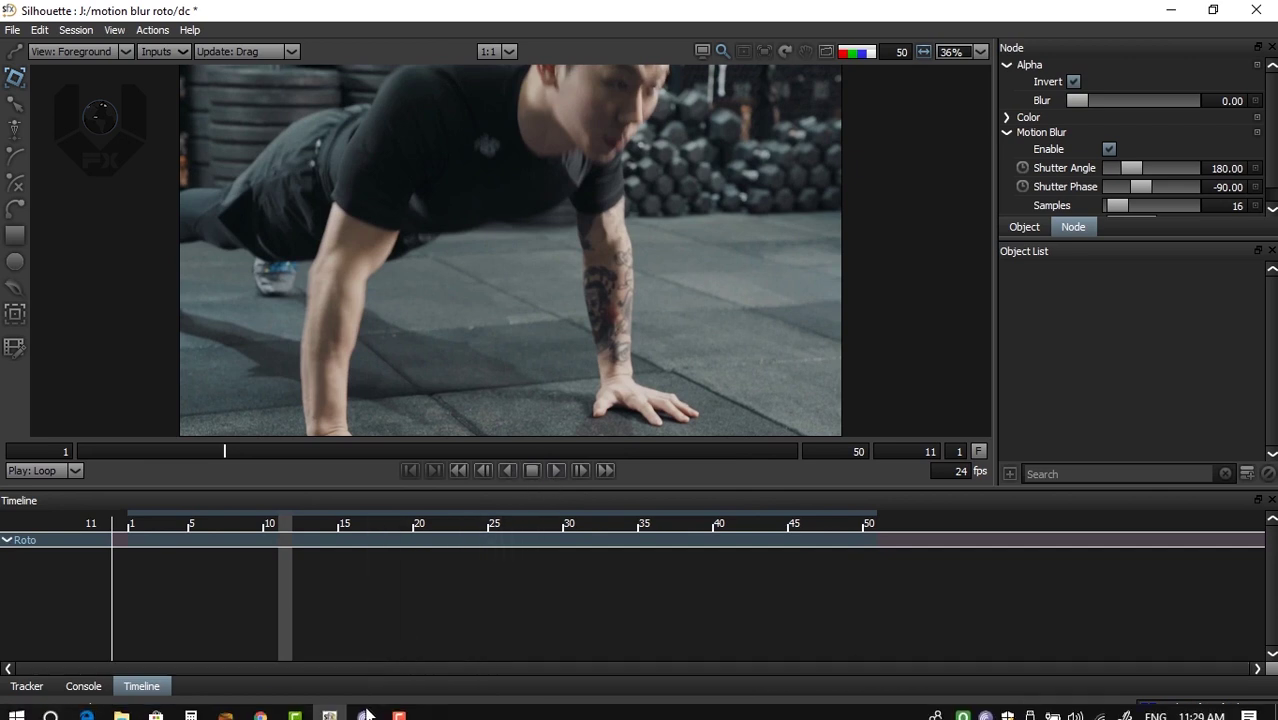
click(260, 716)
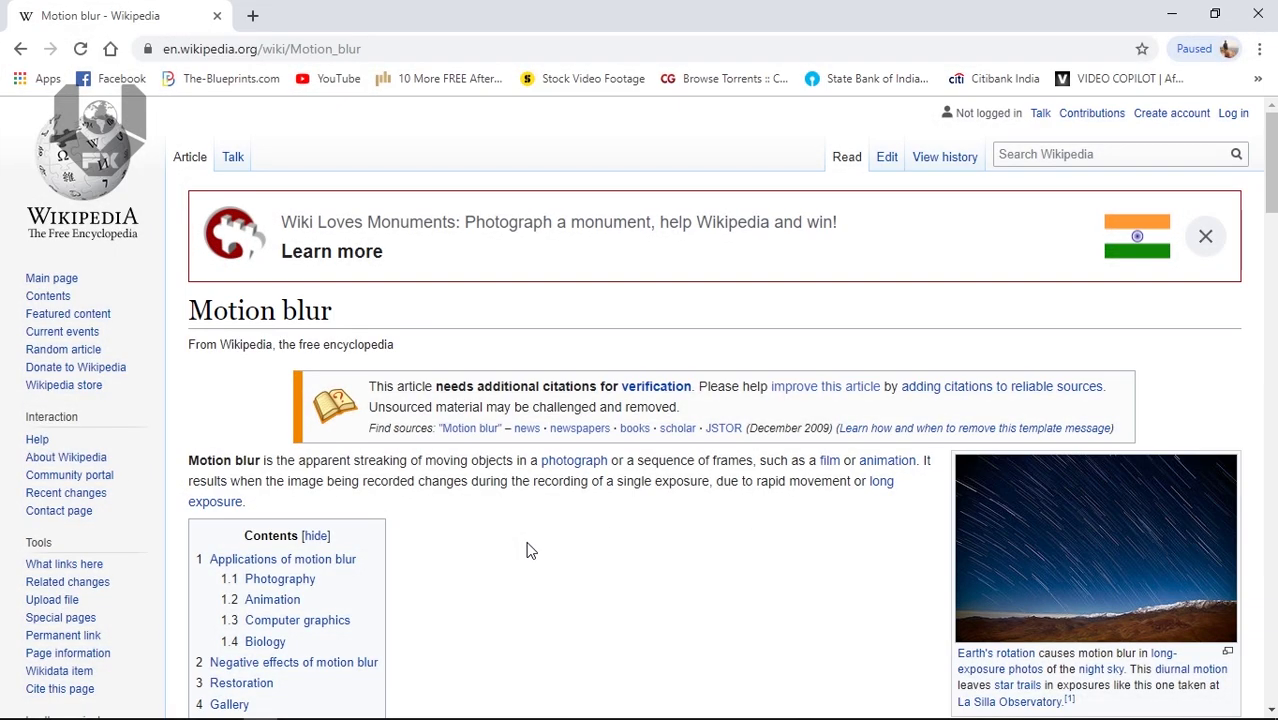
click(1169, 14)
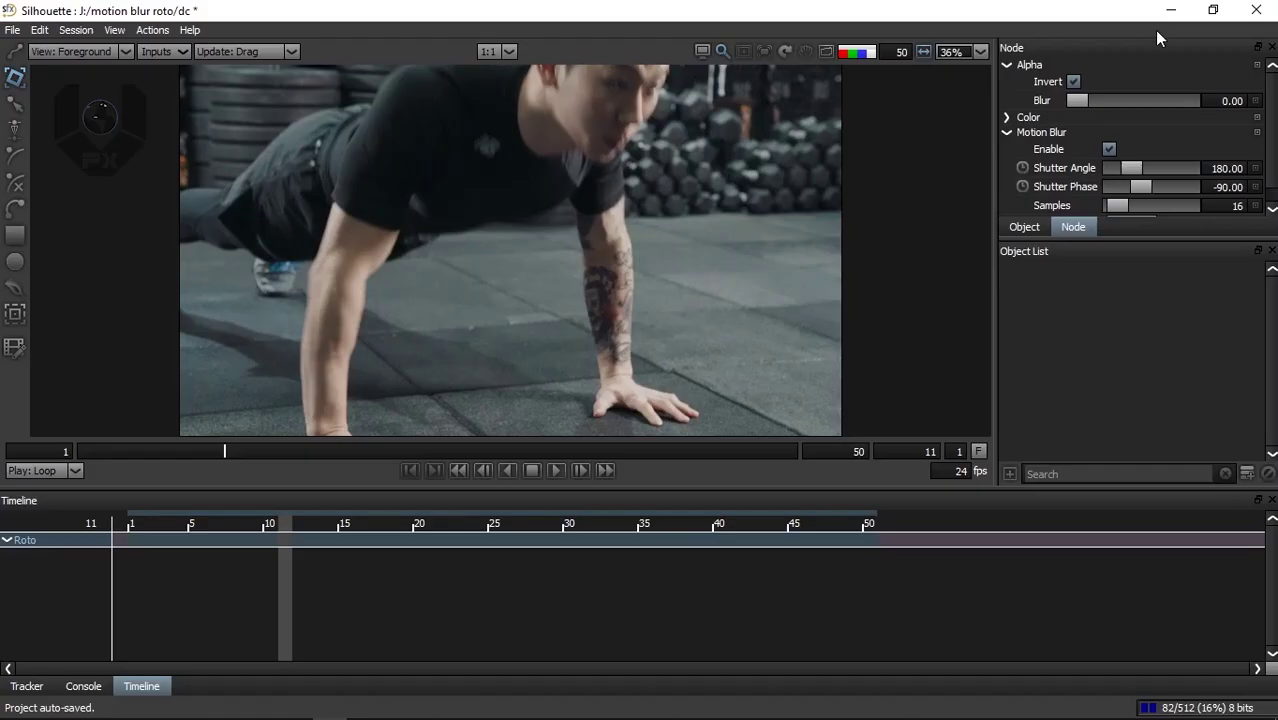
Review the push-up clip again from frame 1, stop playback, and return to frame 1.
drag(225, 455, 80, 453)
drag(528, 347, 526, 340)
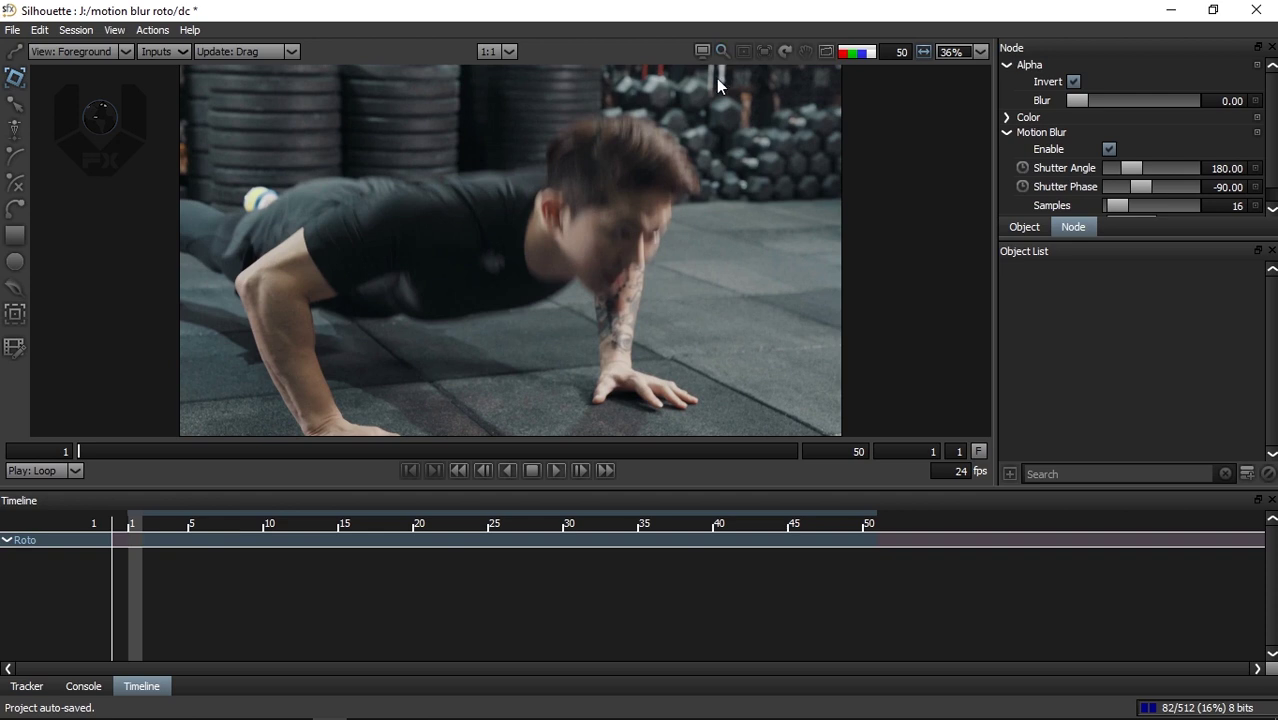
click(555, 470)
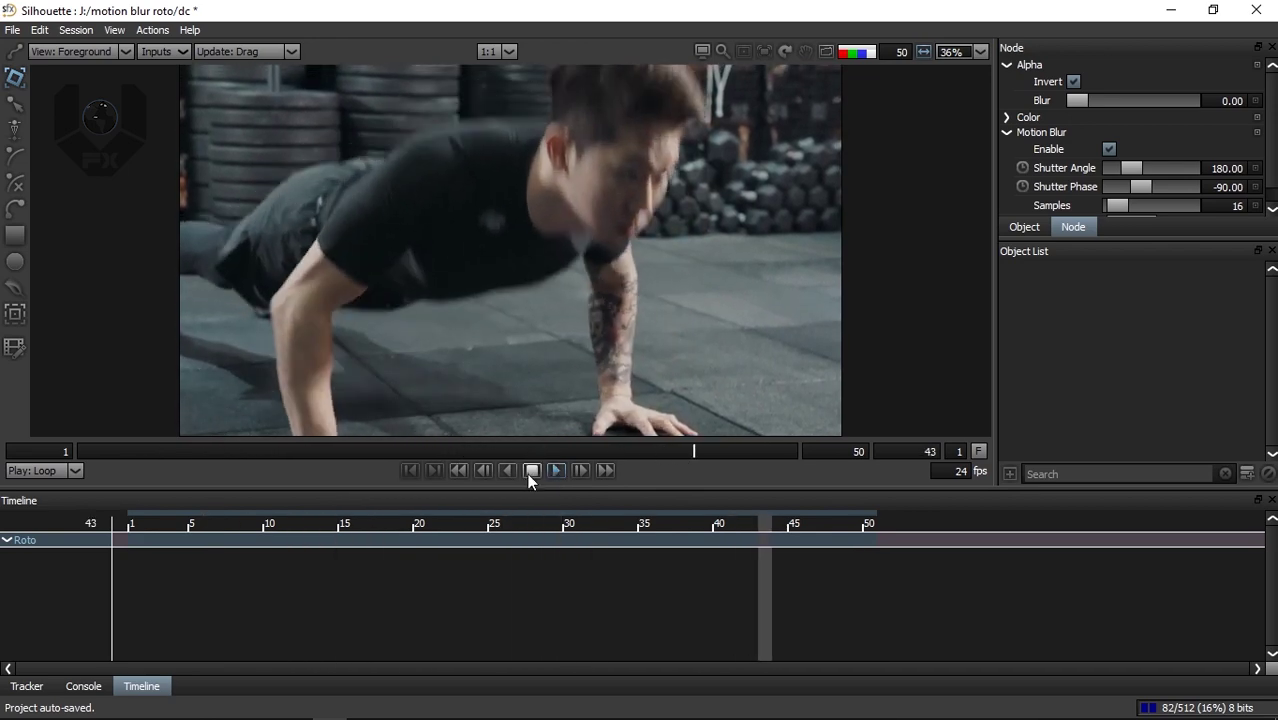
click(530, 473)
drag(544, 454, 55, 453)
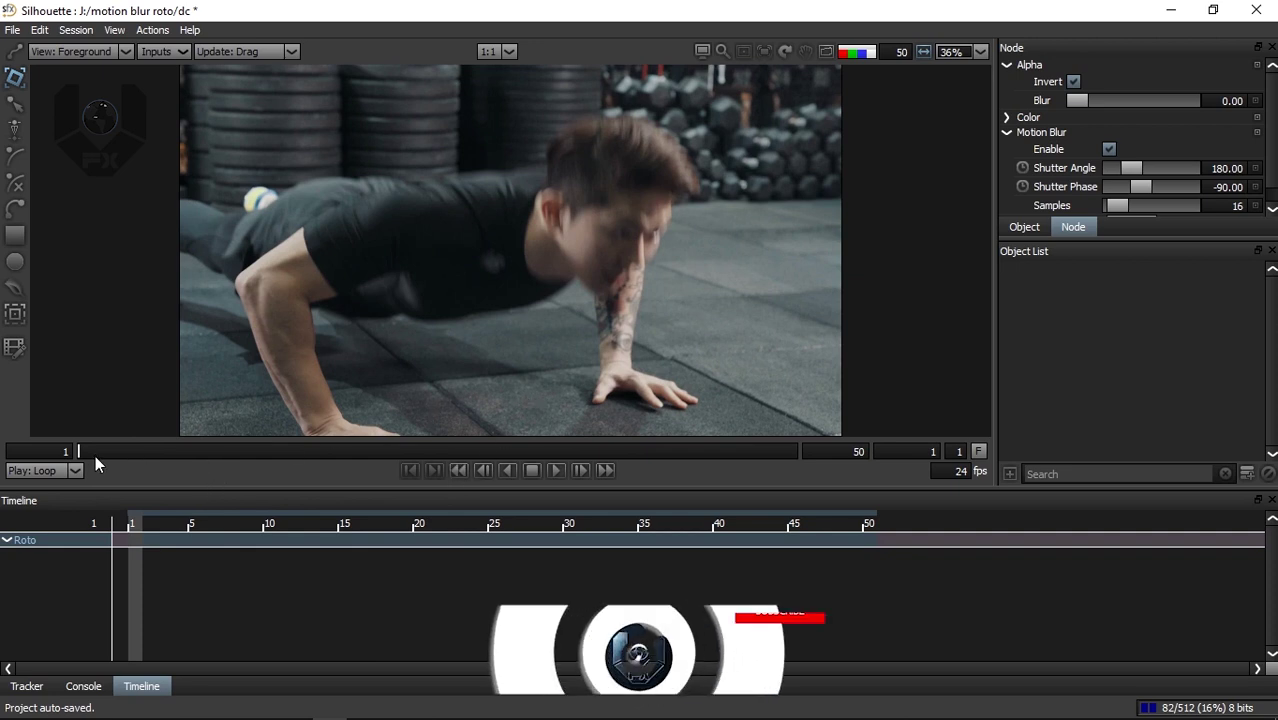
drag(96, 459, 47, 467)
Examine the motion blur along the shirt's back, the ear and the hair on frame 1.
scroll(417, 242, up, 8)
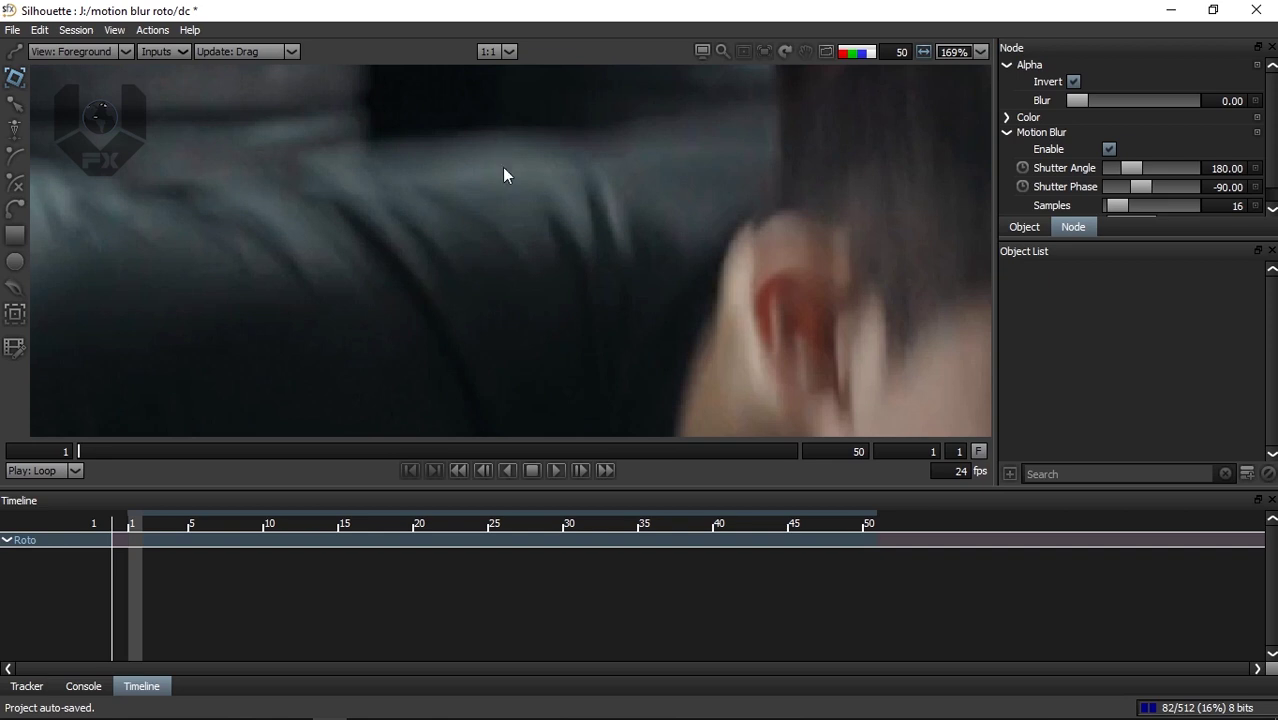
scroll(505, 203, down, 3)
scroll(530, 210, up, 3)
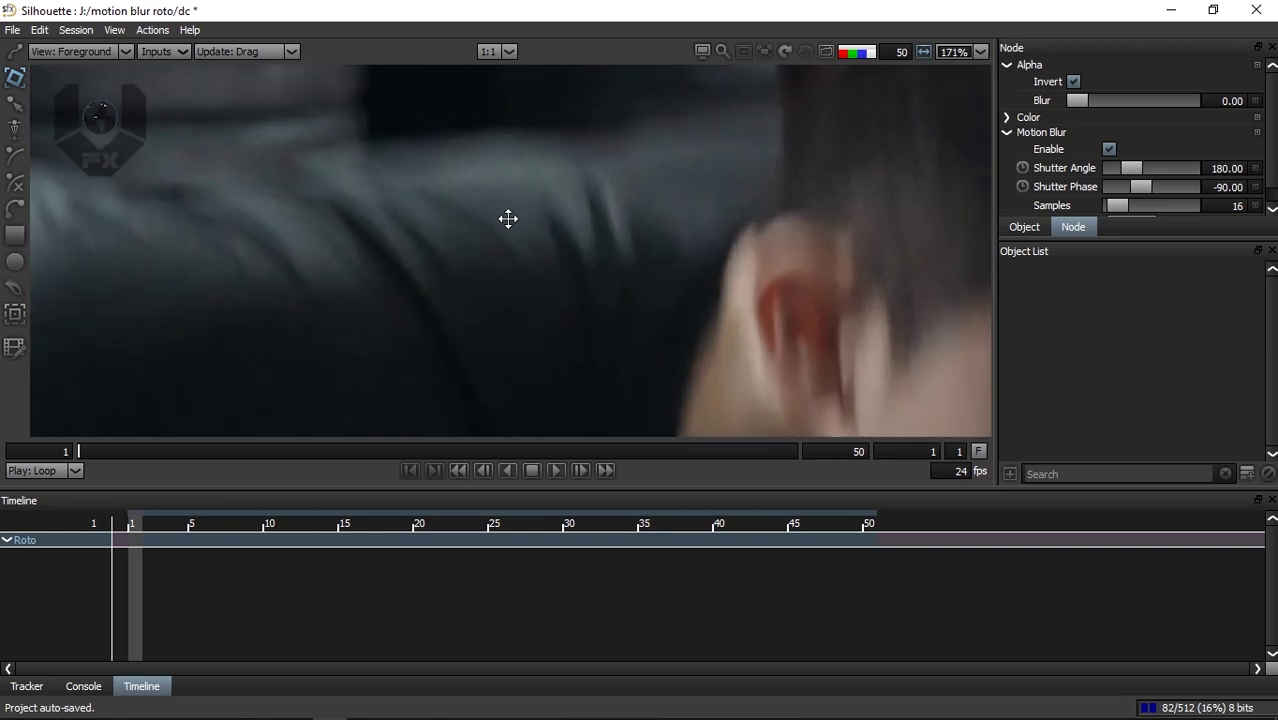
drag(508, 219, 515, 302)
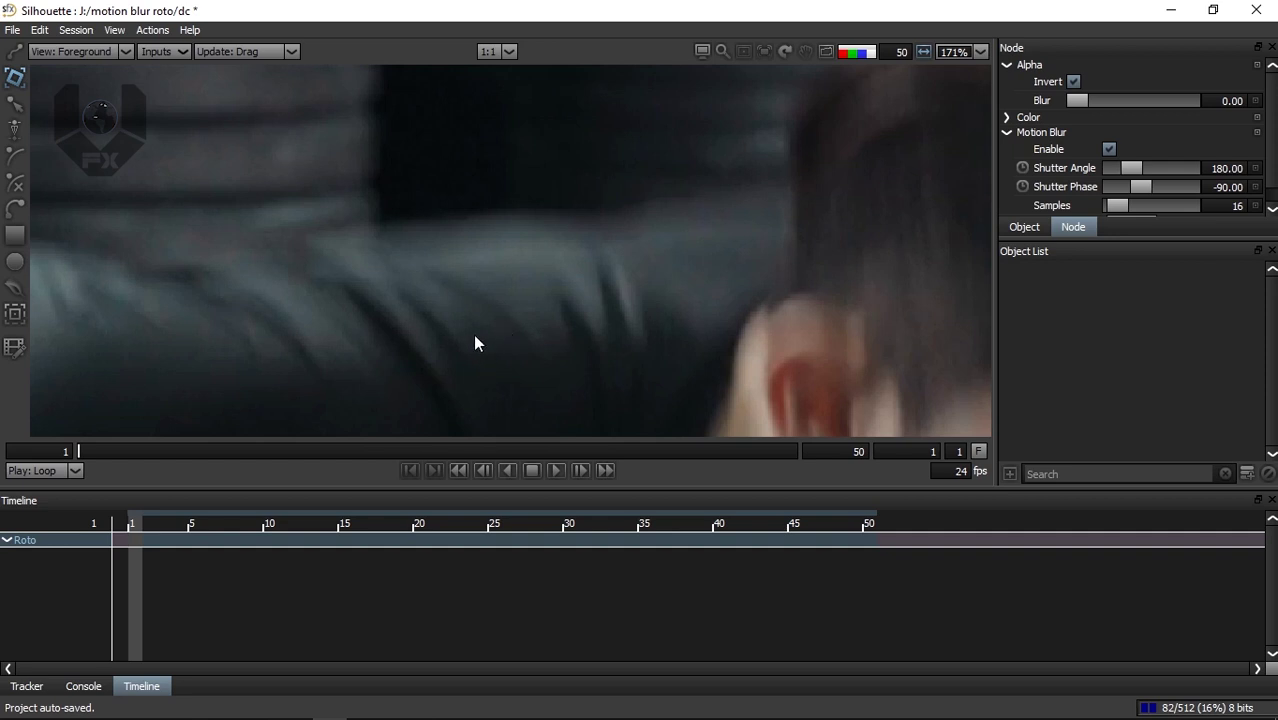
scroll(505, 296, up, 2)
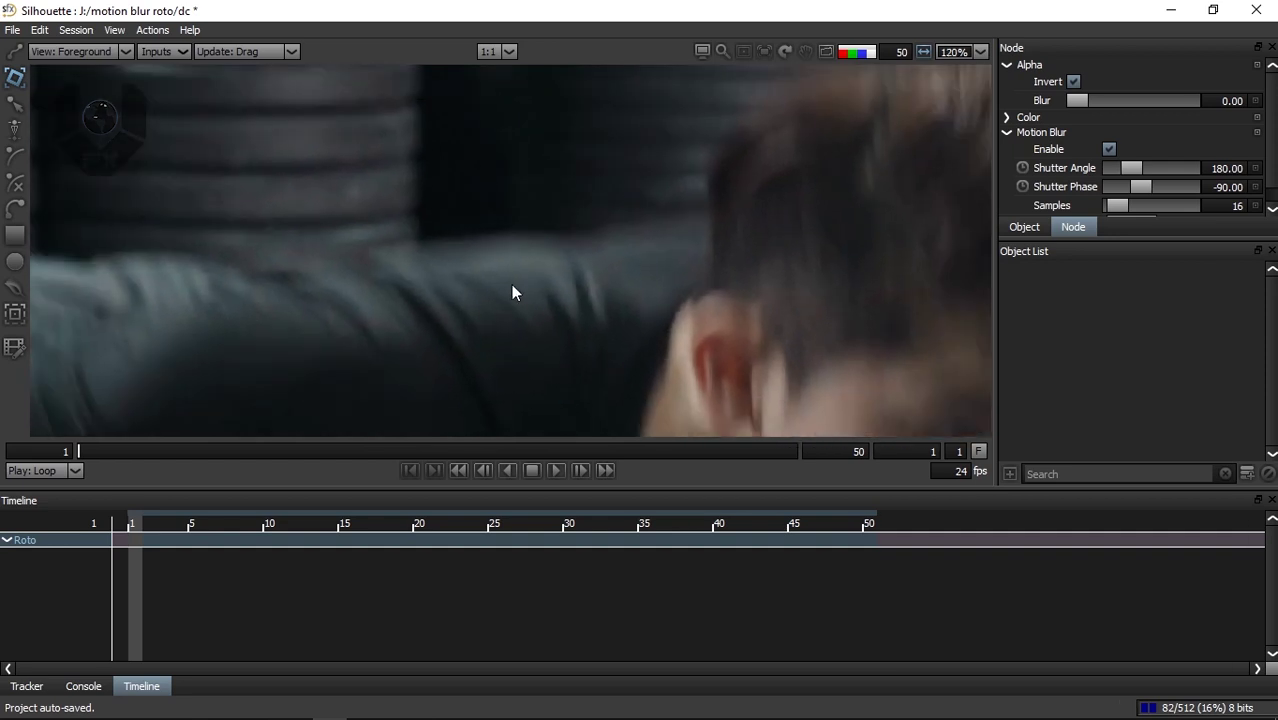
scroll(592, 226, down, 4)
scroll(584, 233, down, 3)
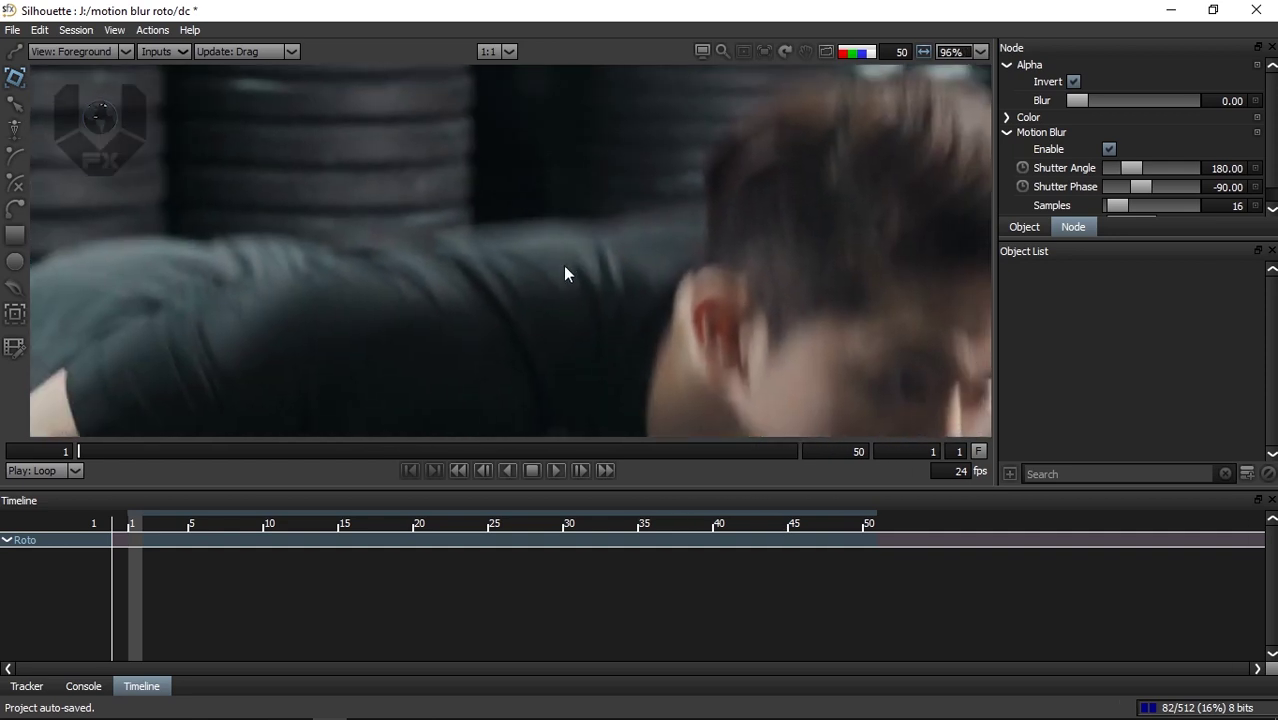
scroll(540, 256, down, 3)
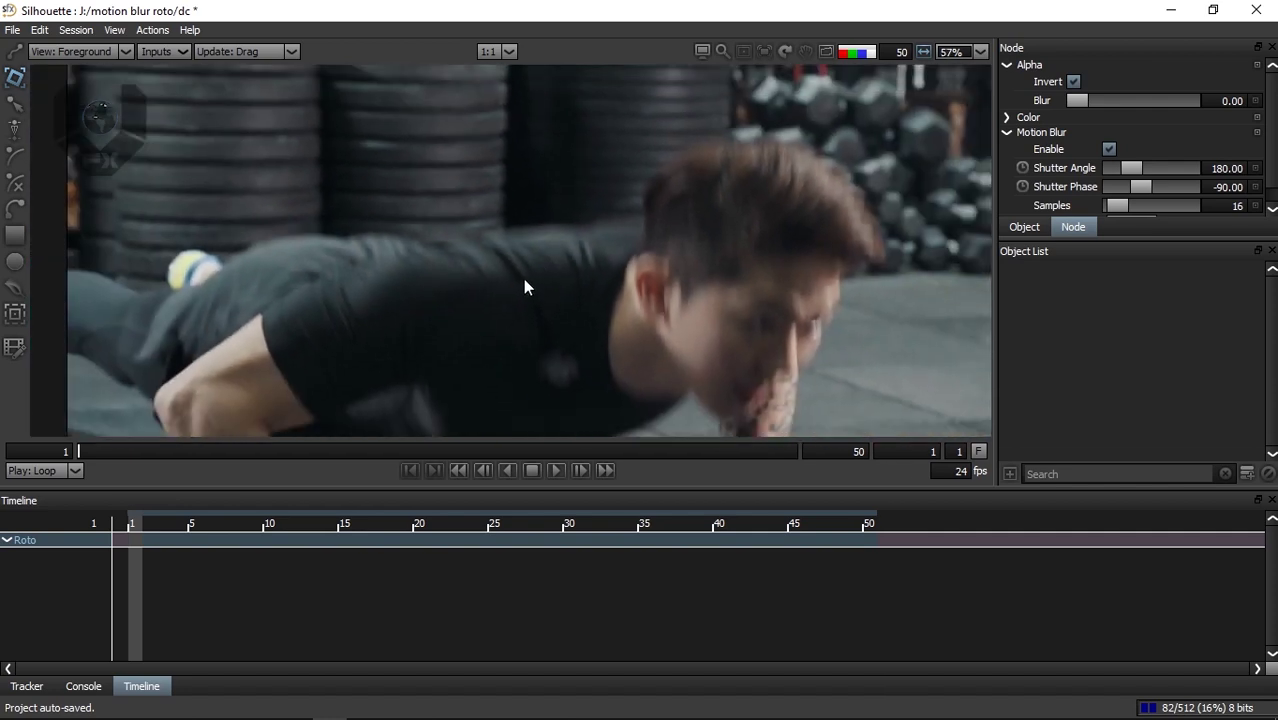
scroll(510, 222, down, 1)
scroll(513, 232, down, 1)
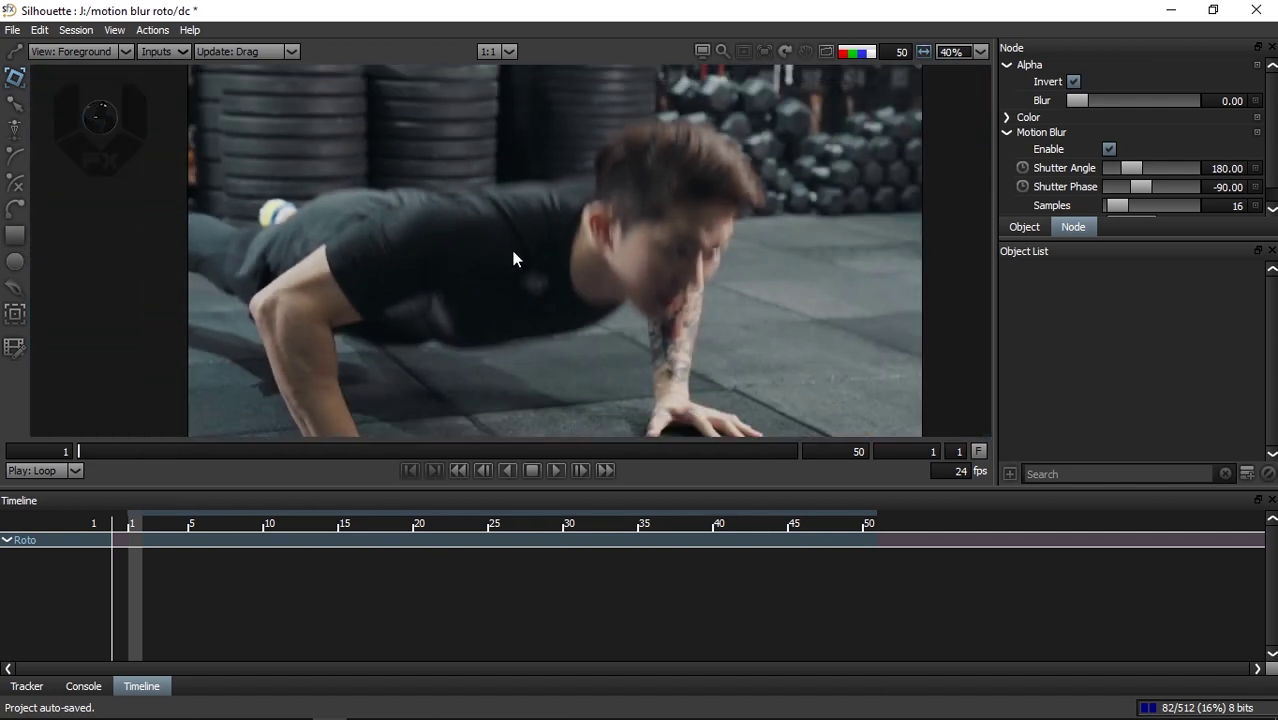
scroll(535, 192, up, 5)
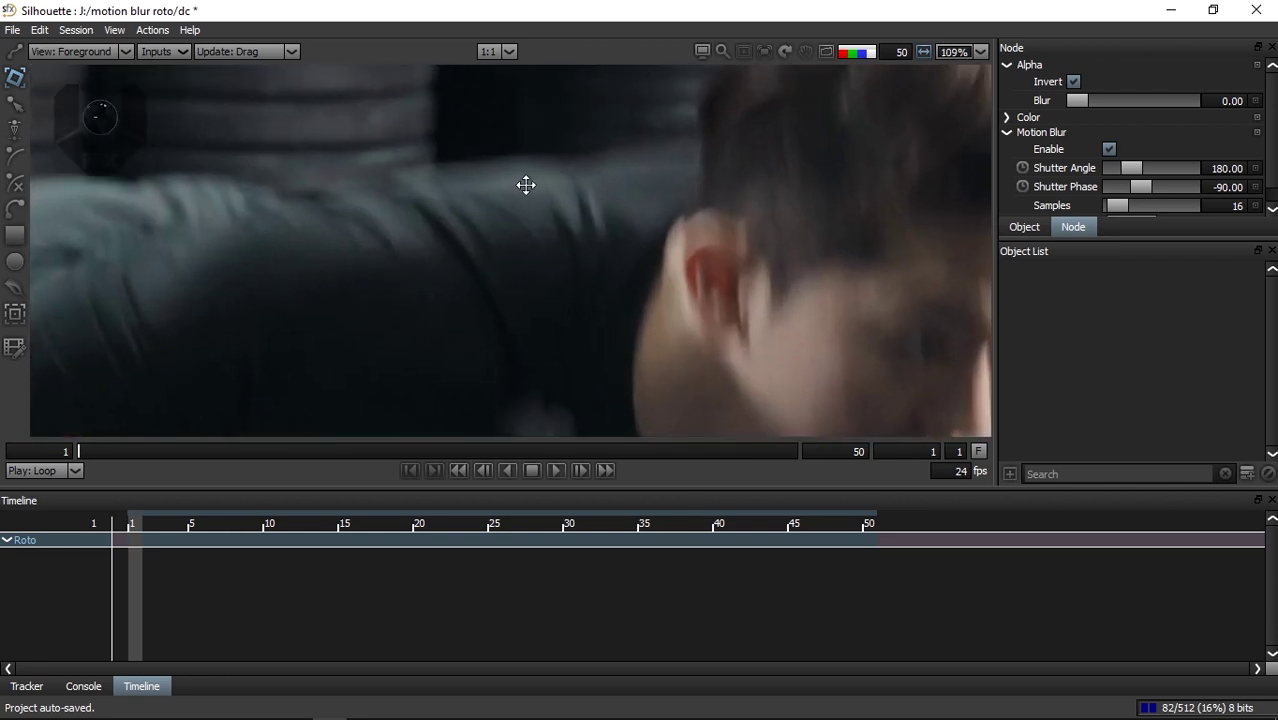
scroll(593, 197, down, 3)
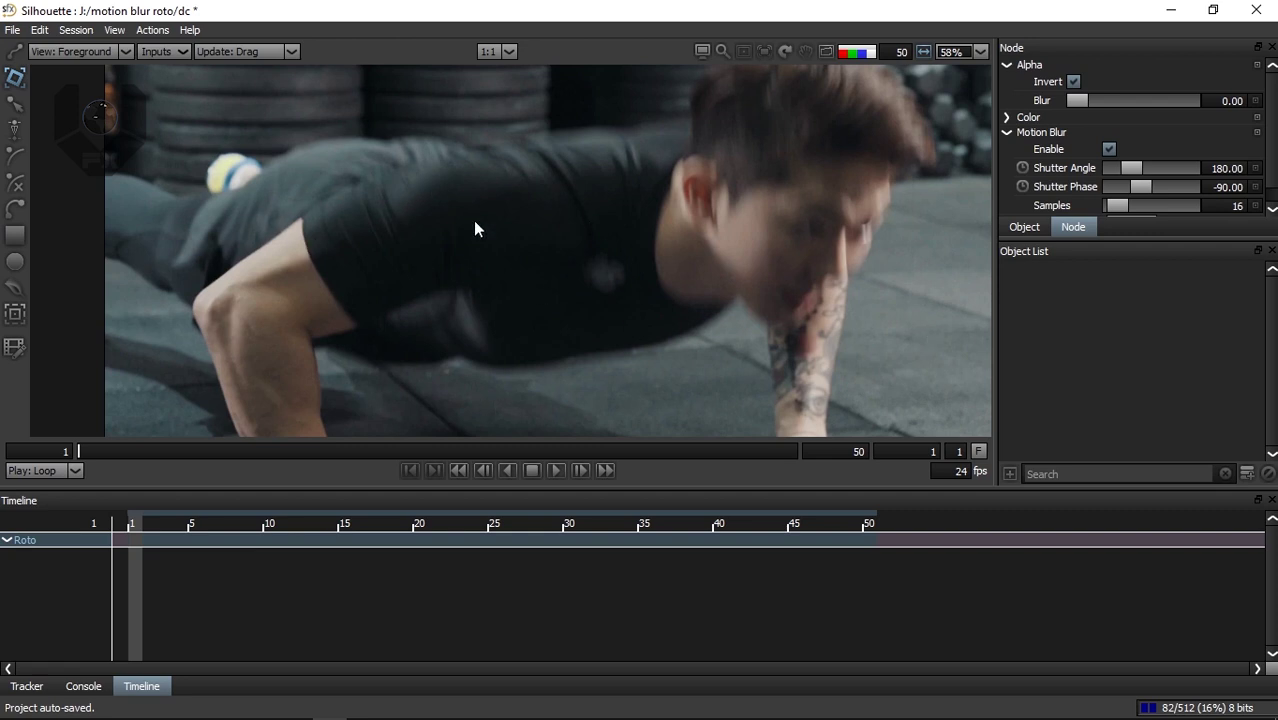
Add a new layer to the object list.
click(1247, 473)
click(15, 235)
drag(433, 173, 598, 325)
key(t)
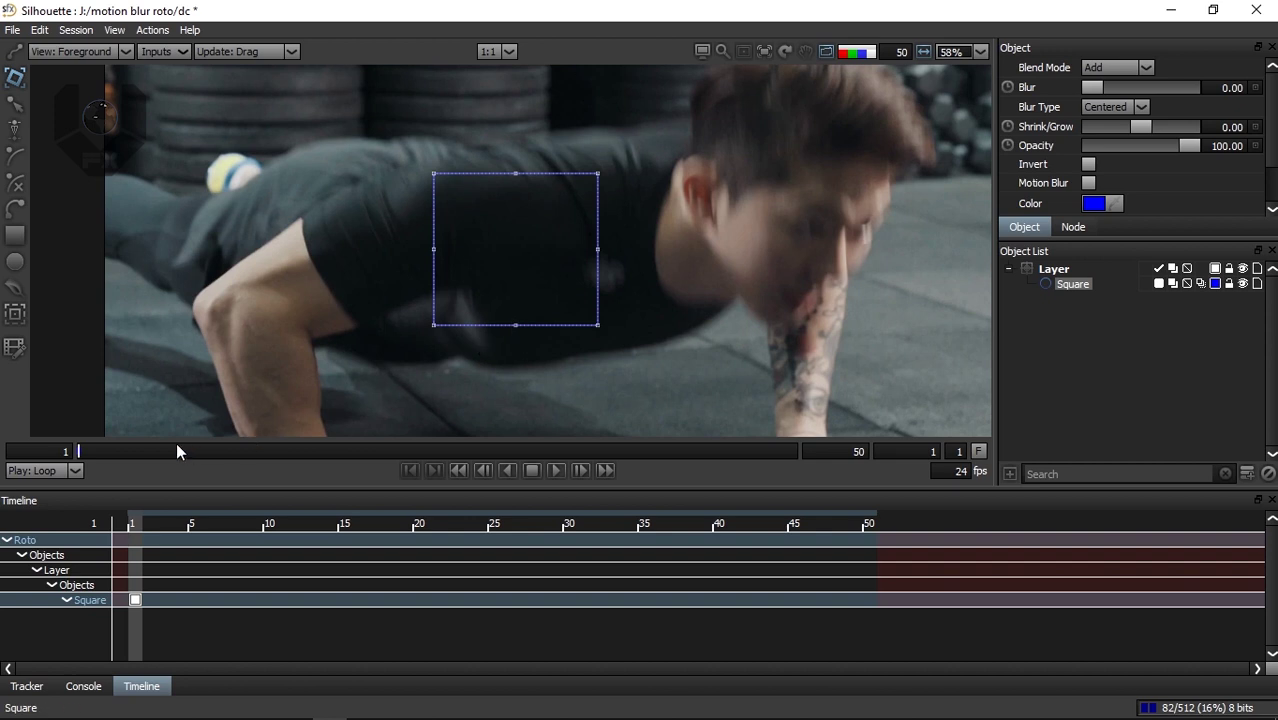
key(Delete)
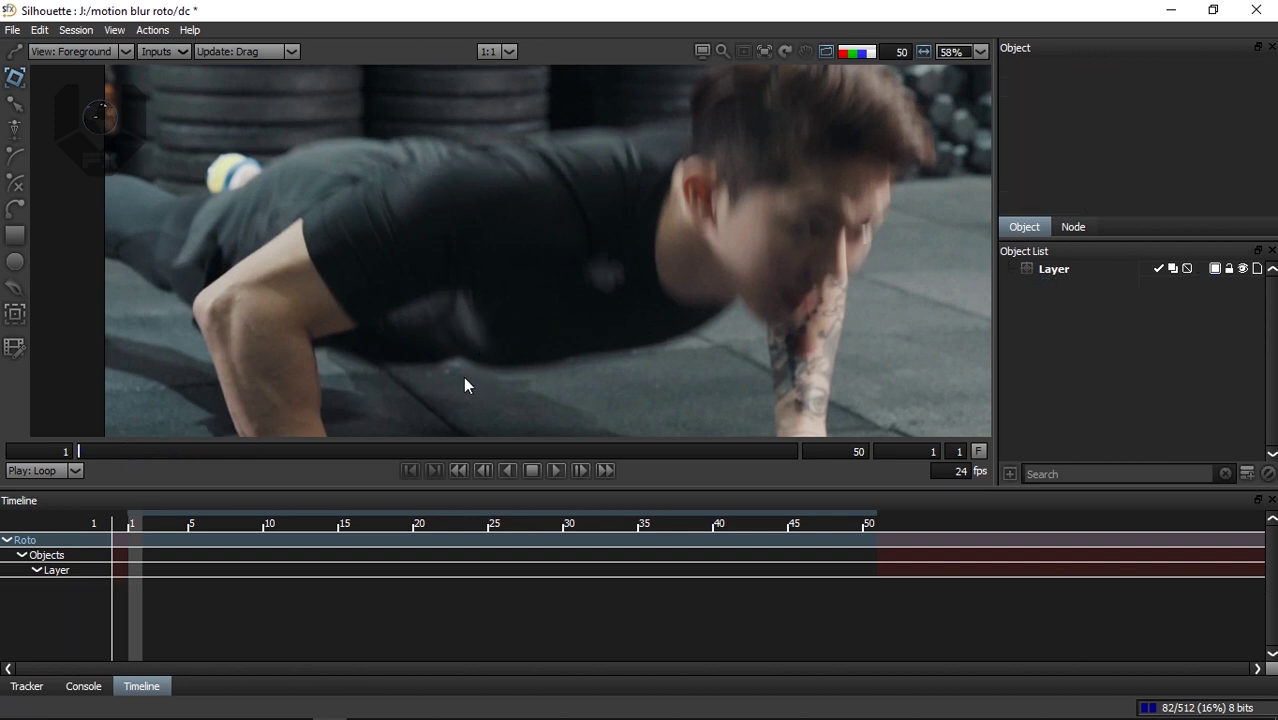
Draw a square roto shape over the man's black shirt on frame 2 and make it ready to transform.
click(96, 455)
drag(482, 285, 493, 314)
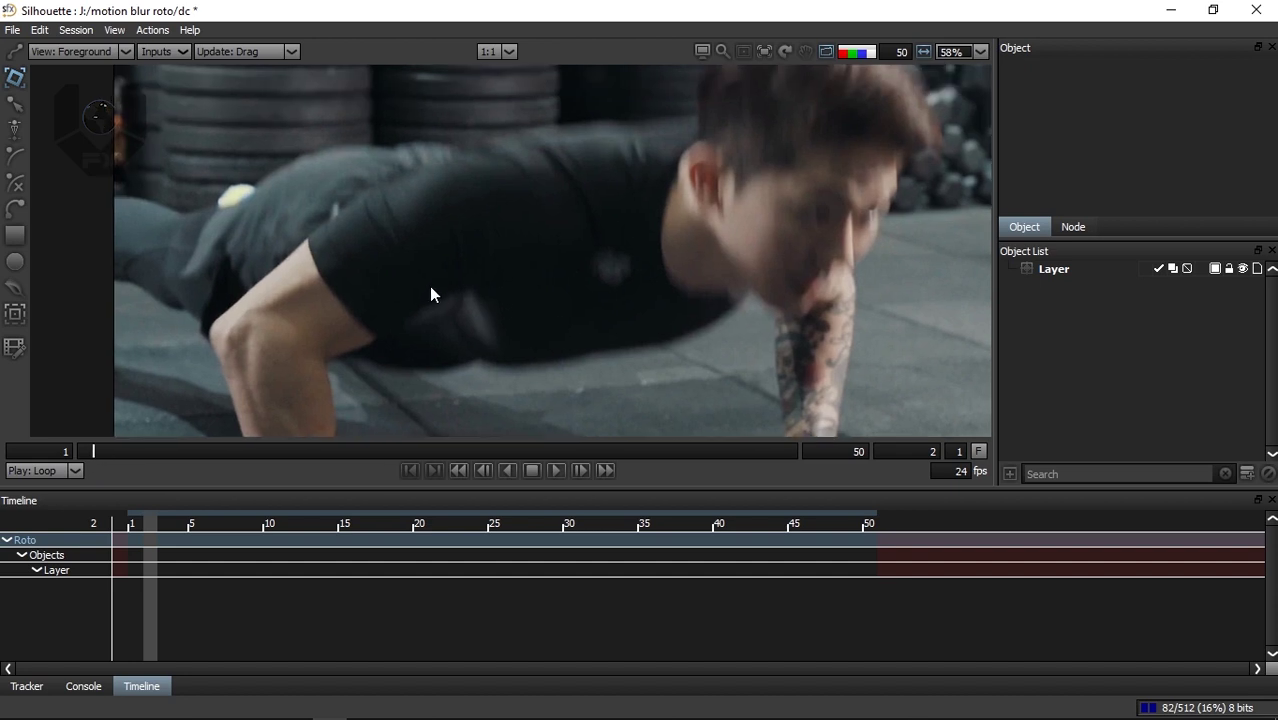
click(14, 236)
drag(468, 146, 620, 320)
key(t)
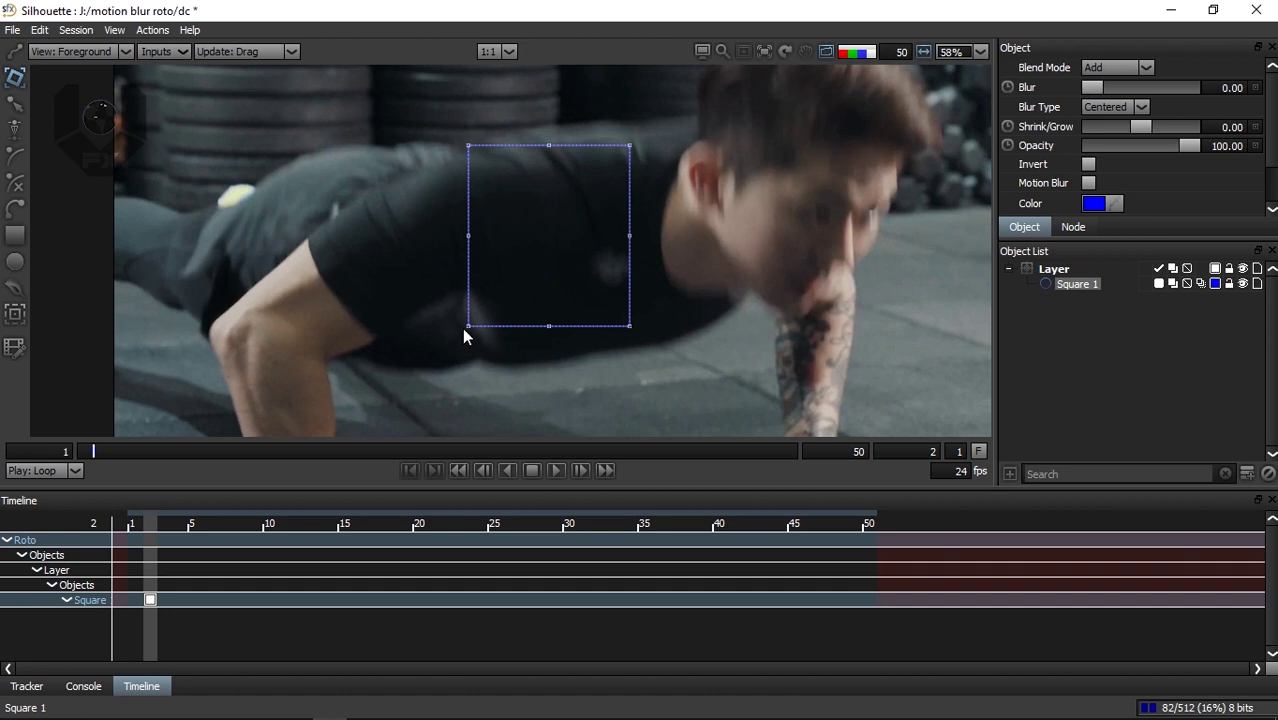
Keyframe the square higher on frame 1 and compare its position with frame 2.
key(Left)
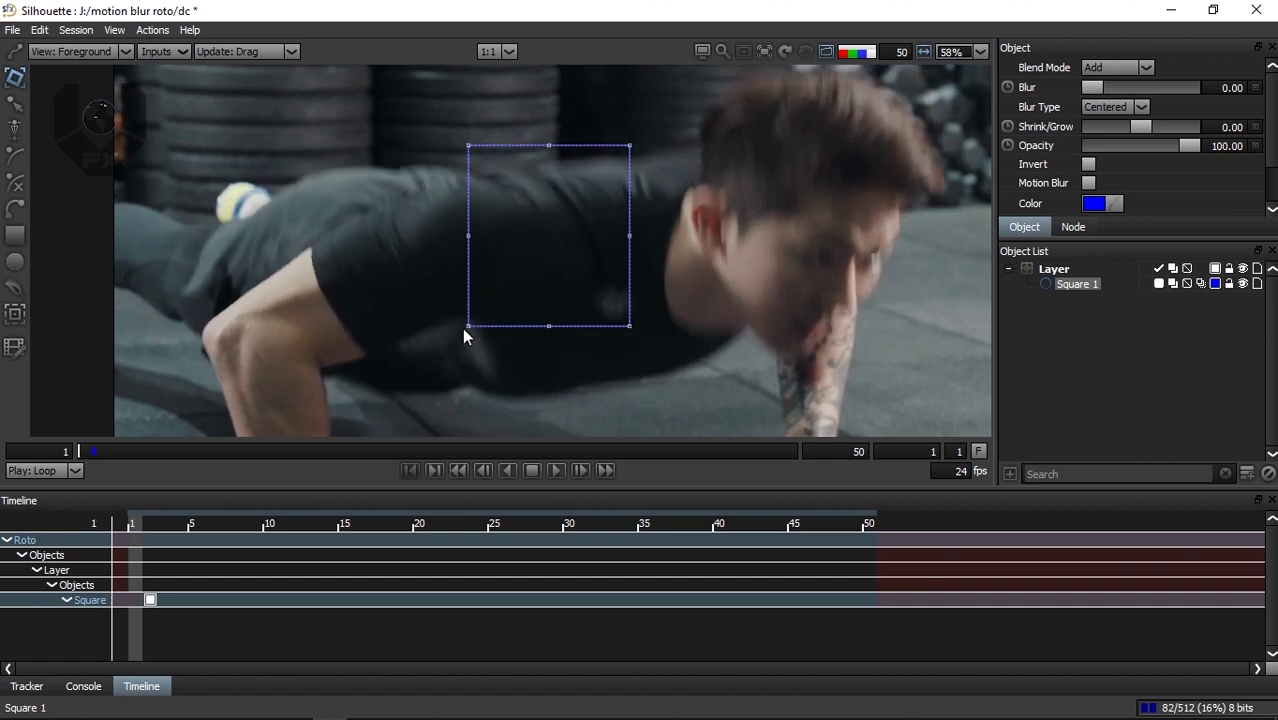
key(Right)
key(Left)
key(Right)
key(Left)
key(KP_8)
key(KP_8)
key(KP_8)
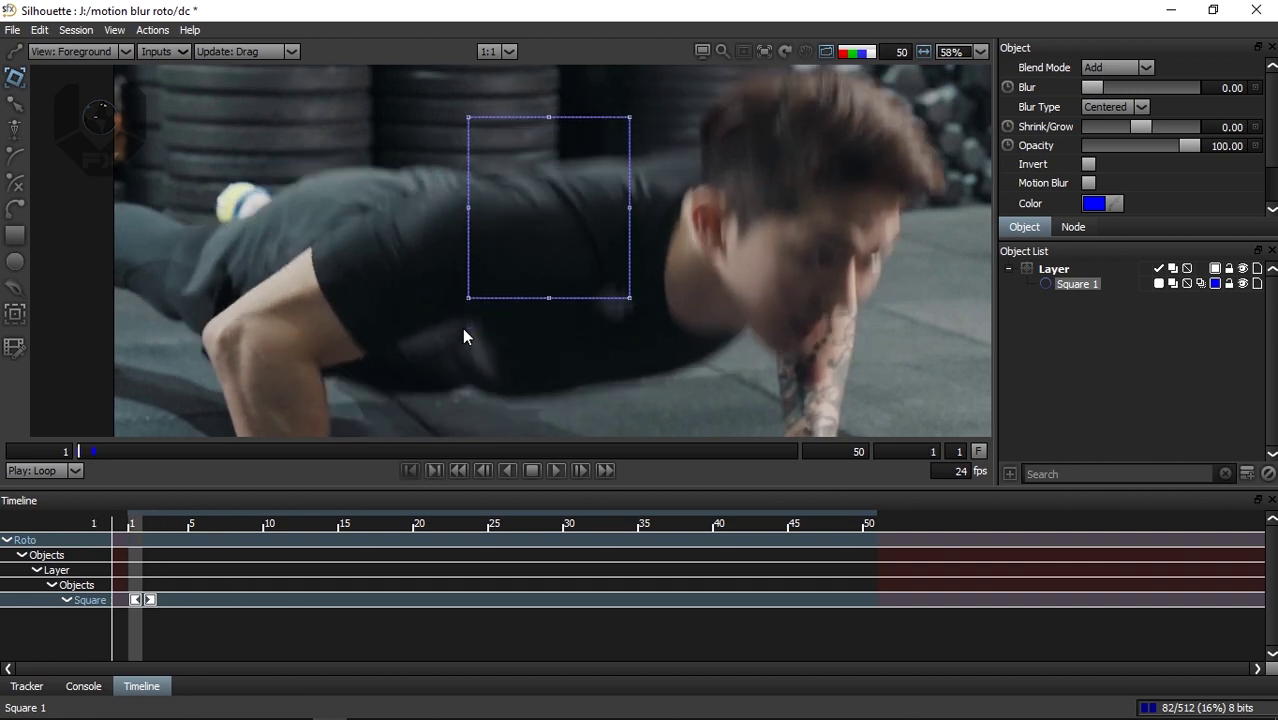
key(Right)
key(Left)
key(Right)
key(Left)
key(Right)
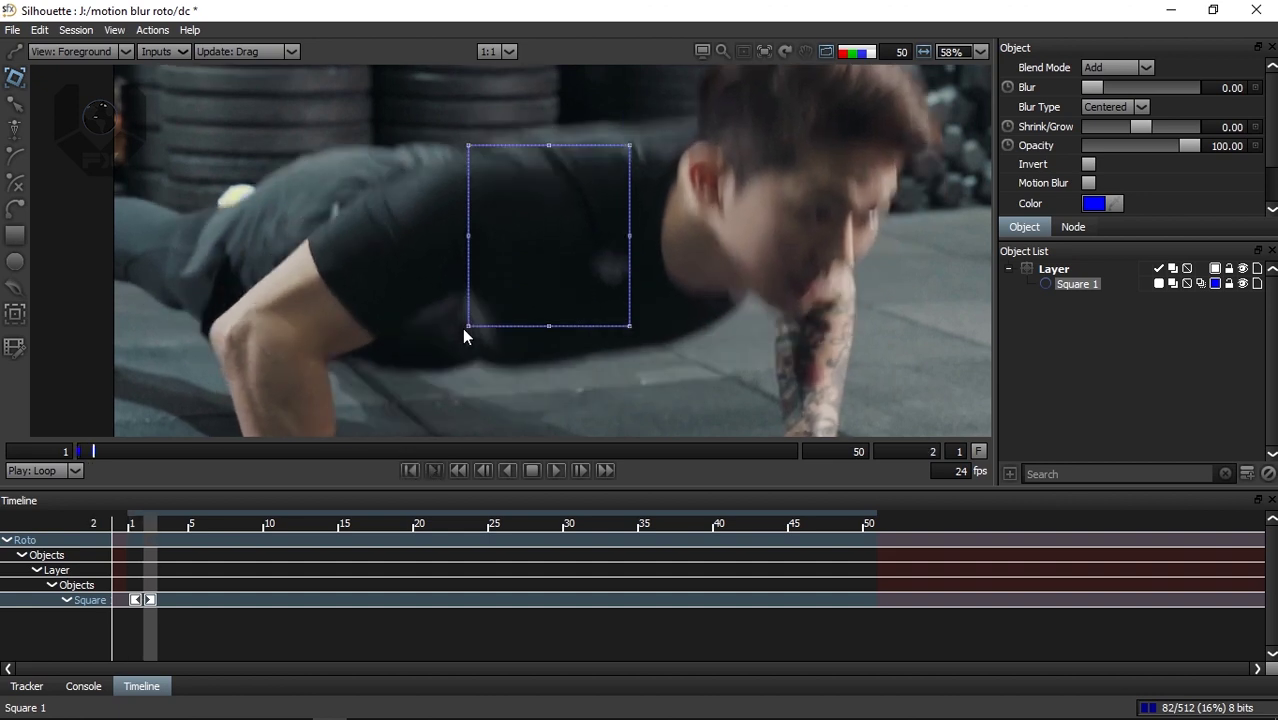
Keyframe the square lower on frame 3 and check its vertical movement across frames 1 to 3.
key(Right)
key(KP_2)
key(KP_2)
key(KP_2)
key(Left)
key(Left)
key(Right)
key(Right)
key(Left)
Enable Motion Blur for the square and show the roto output on frame 2.
click(1088, 183)
scroll(519, 194, up, 1)
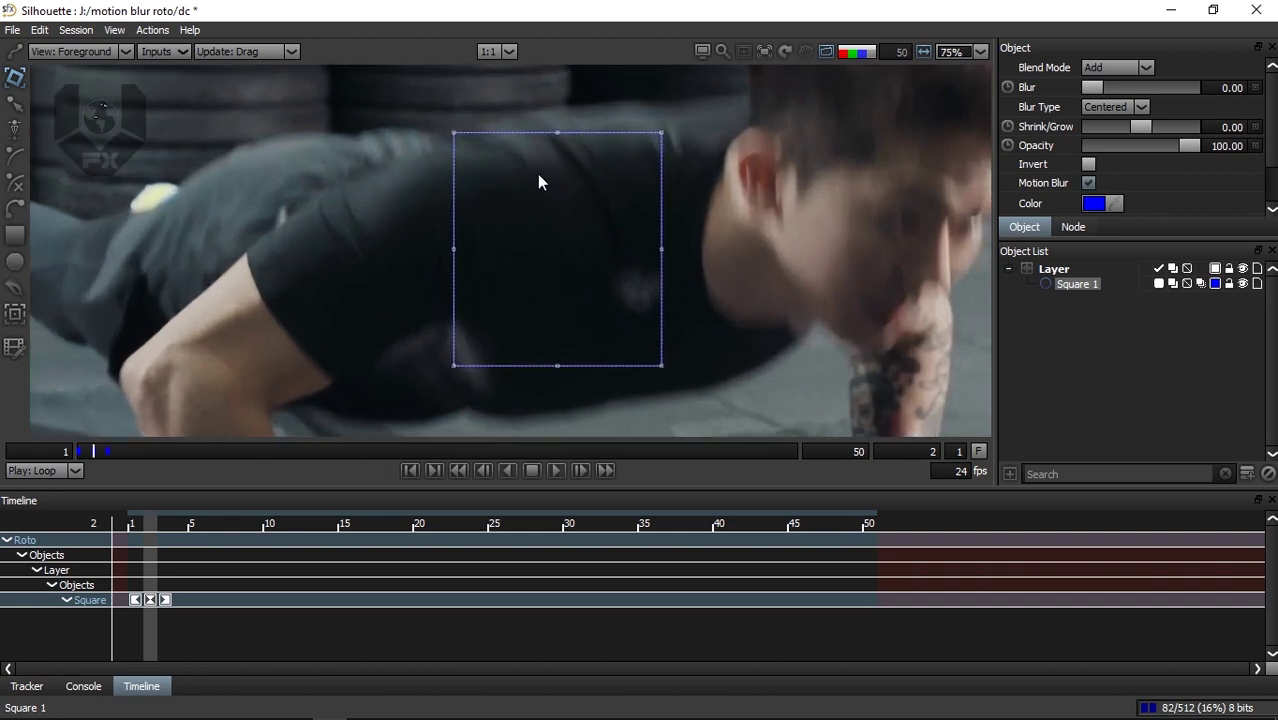
drag(541, 158, 525, 216)
key(2)
Examine the vertical motion blur on the square's upper and lower edges compared with its sides in the output.
scroll(600, 200, up, 3)
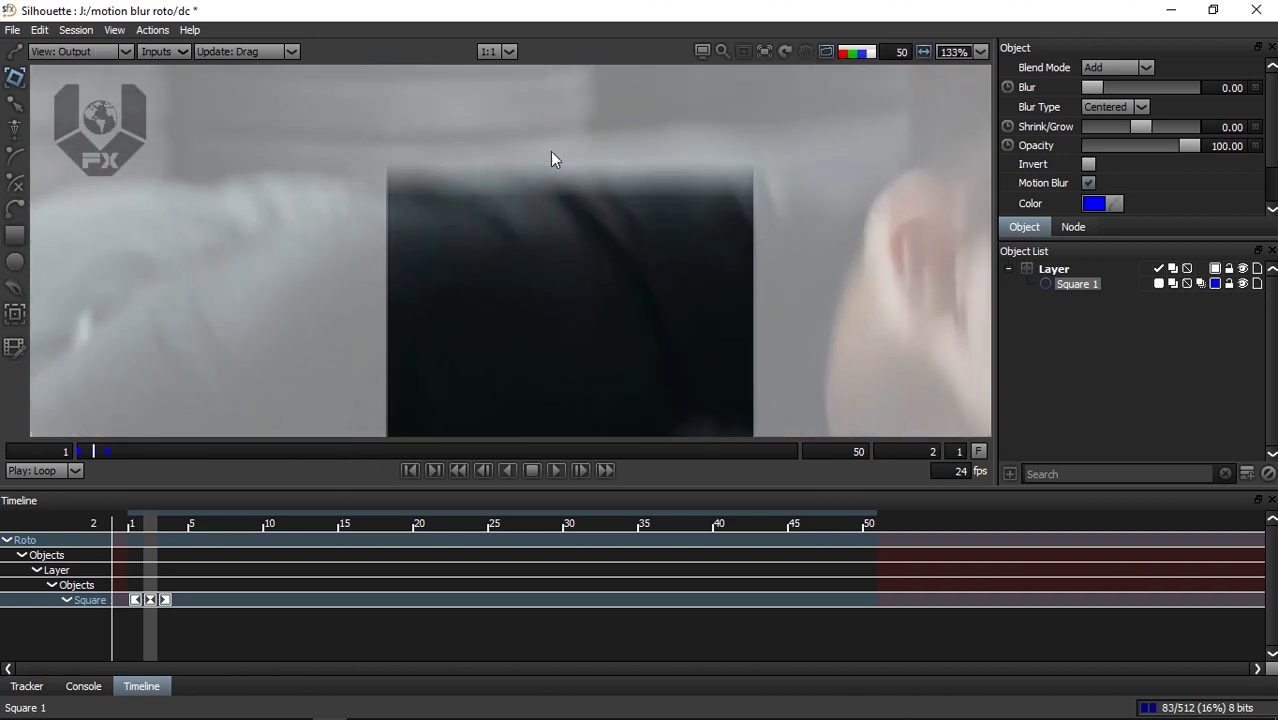
drag(460, 206, 481, 112)
drag(435, 404, 449, 277)
scroll(465, 247, up, 3)
scroll(465, 221, up, 3)
scroll(449, 339, up, 3)
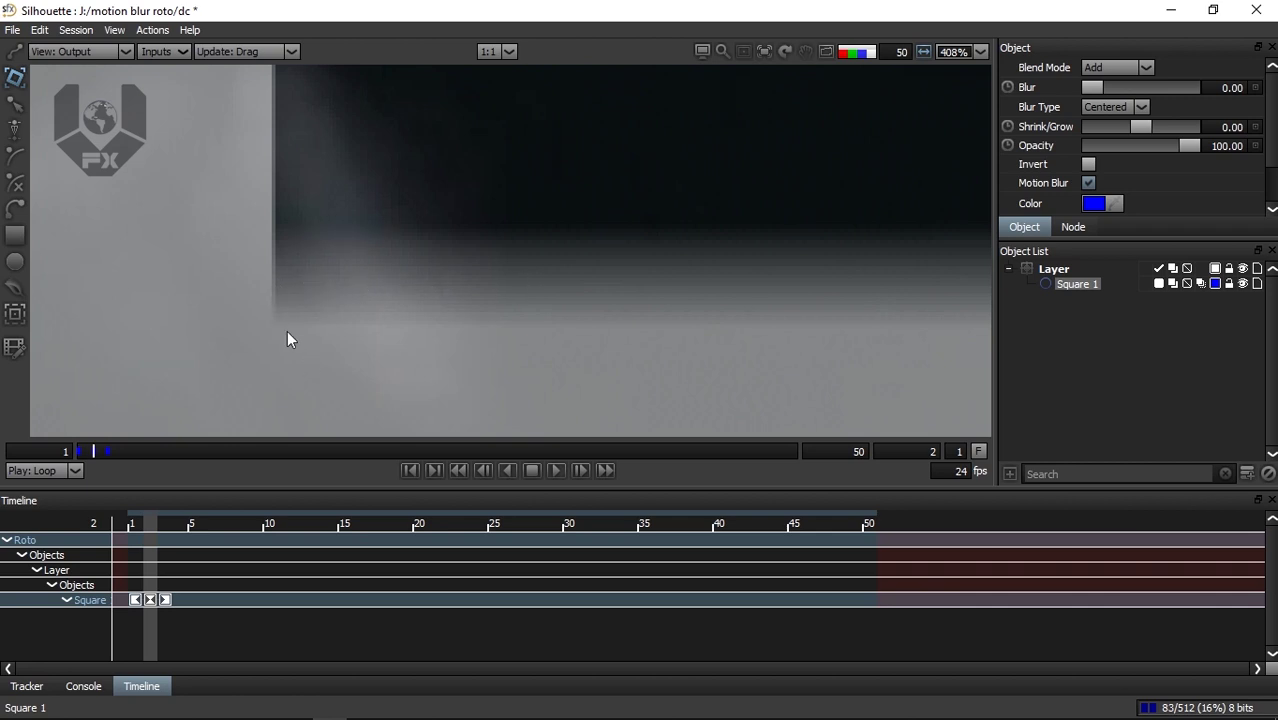
scroll(450, 312, down, 6)
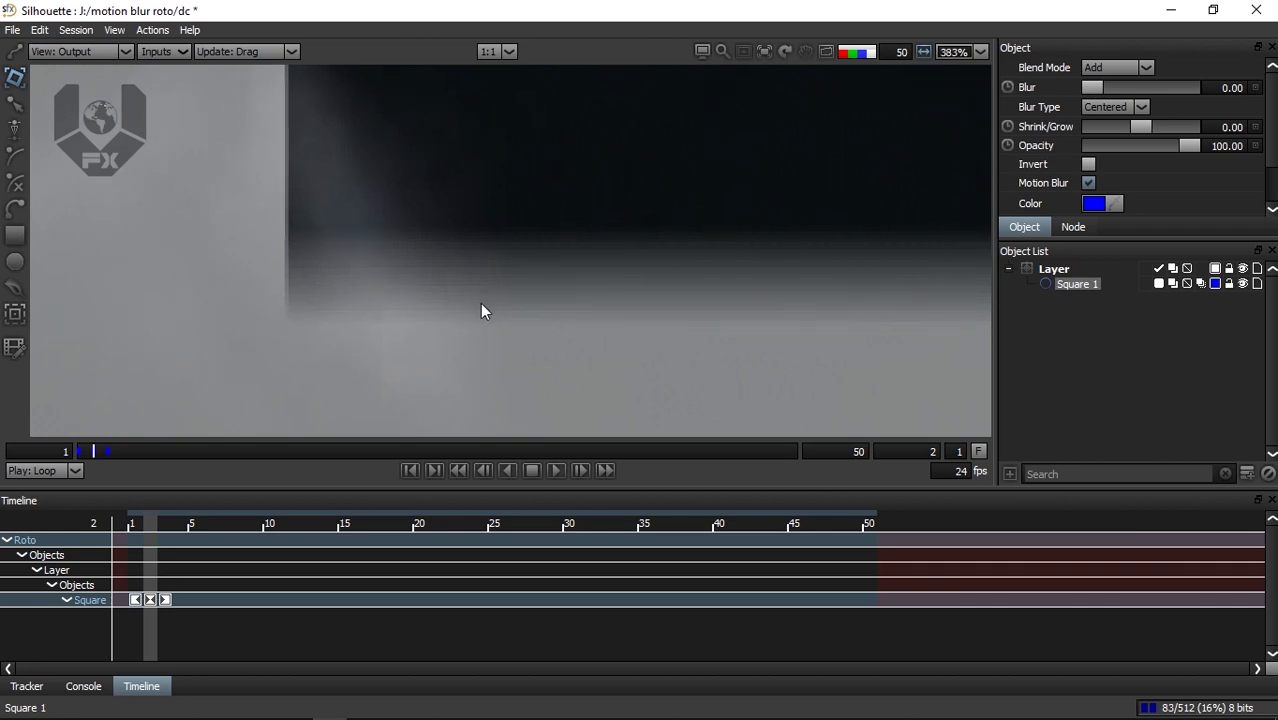
scroll(503, 335, down, 3)
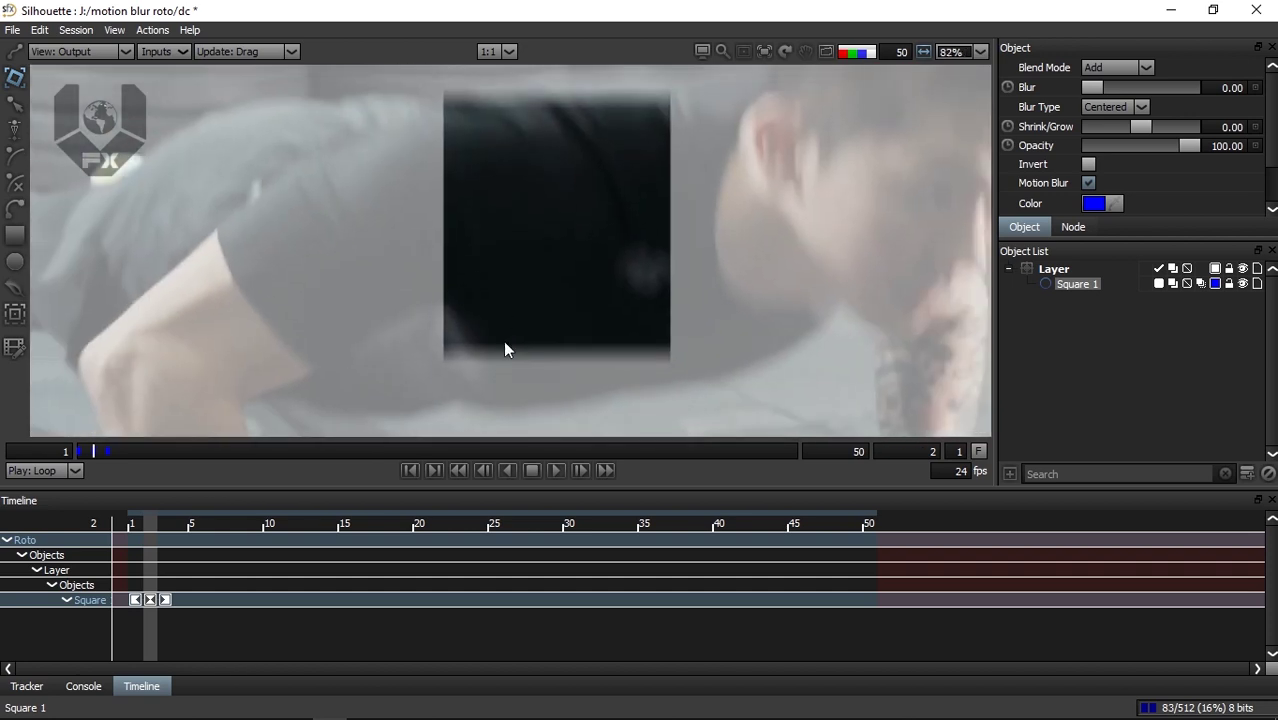
scroll(503, 332, up, 1)
Back in the Foreground view, shift the square left on frame 1 and right on frame 3 for diagonal movement.
key(1)
scroll(497, 312, down, 2)
drag(506, 262, 502, 303)
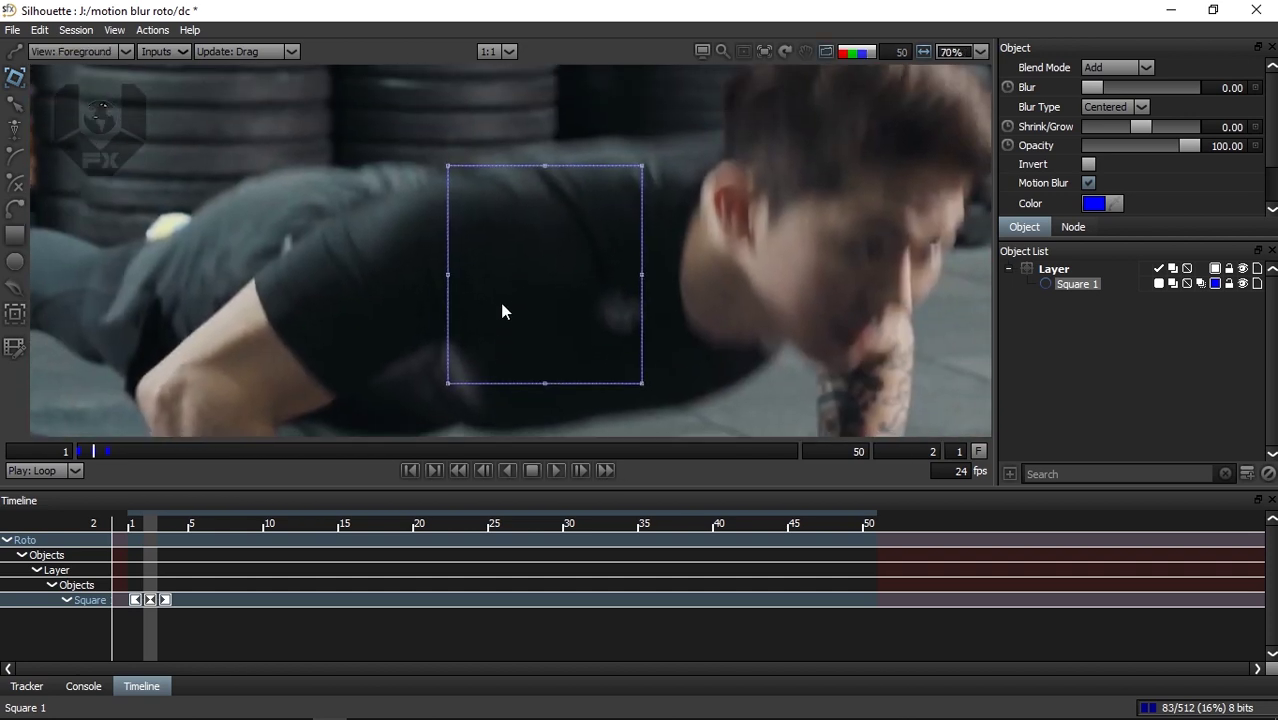
key(Left)
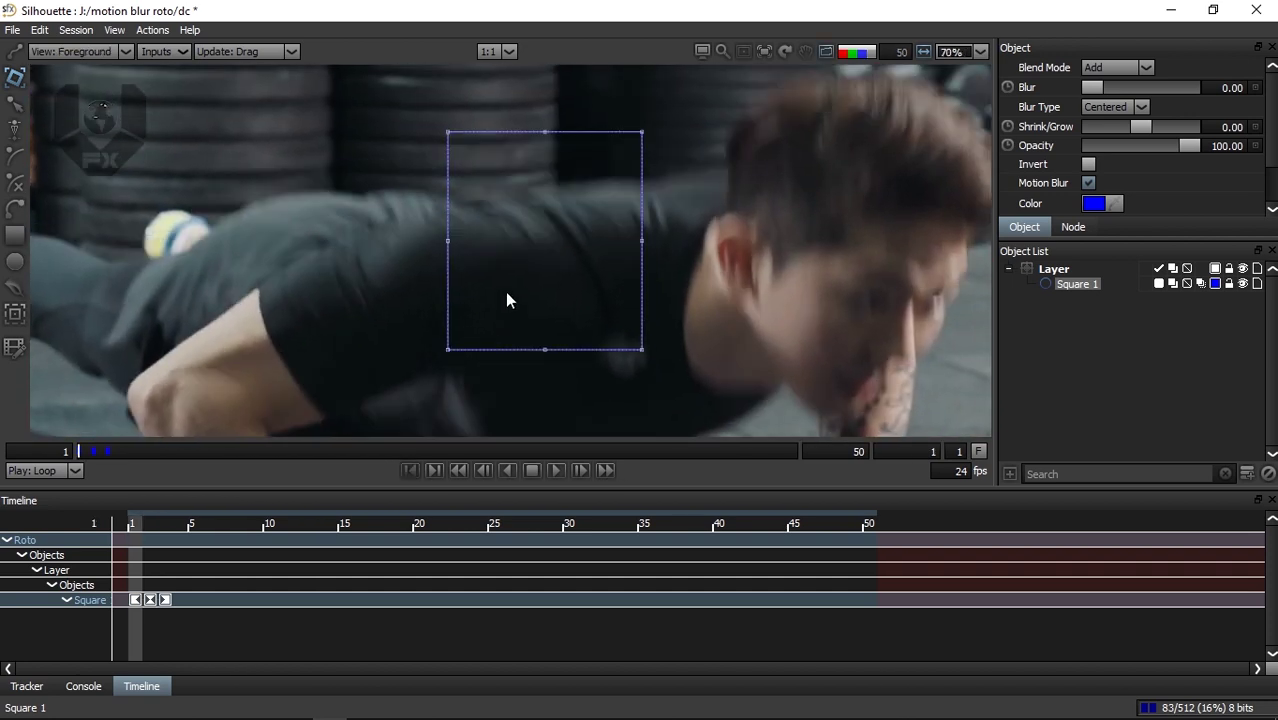
key(Left)
key(Left)
key(Left)
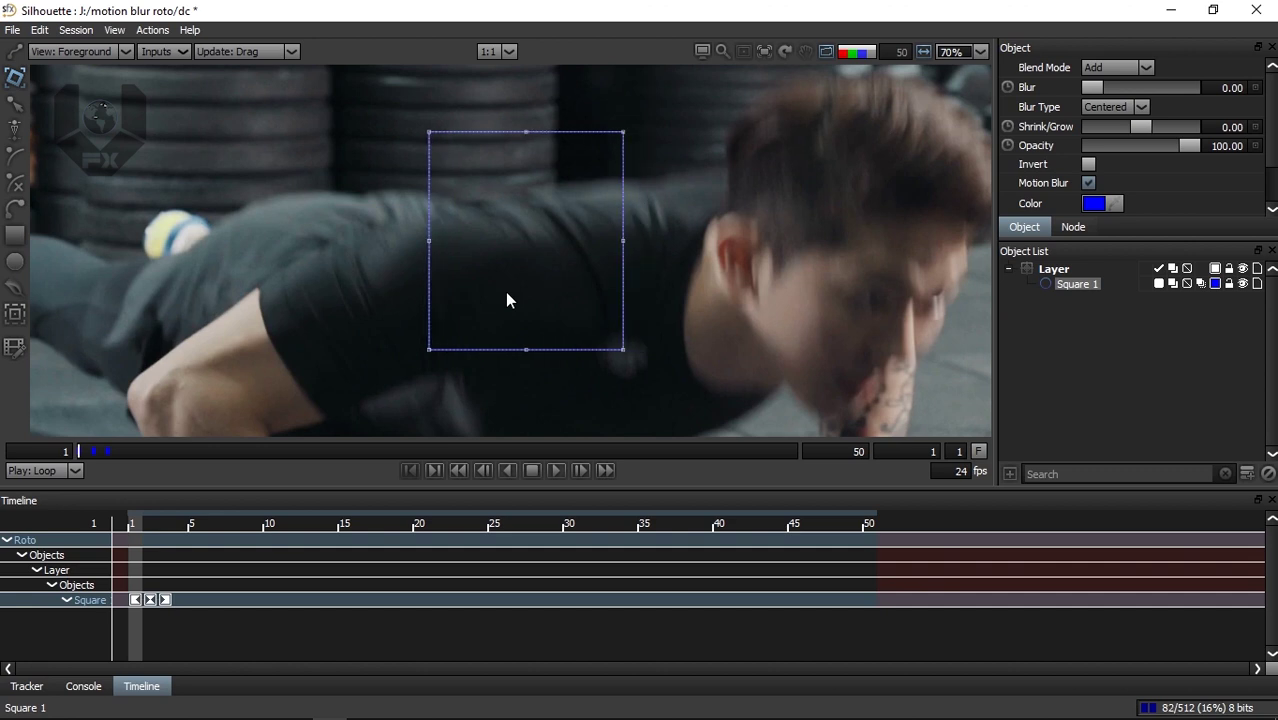
key(x)
key(Right)
key(Right)
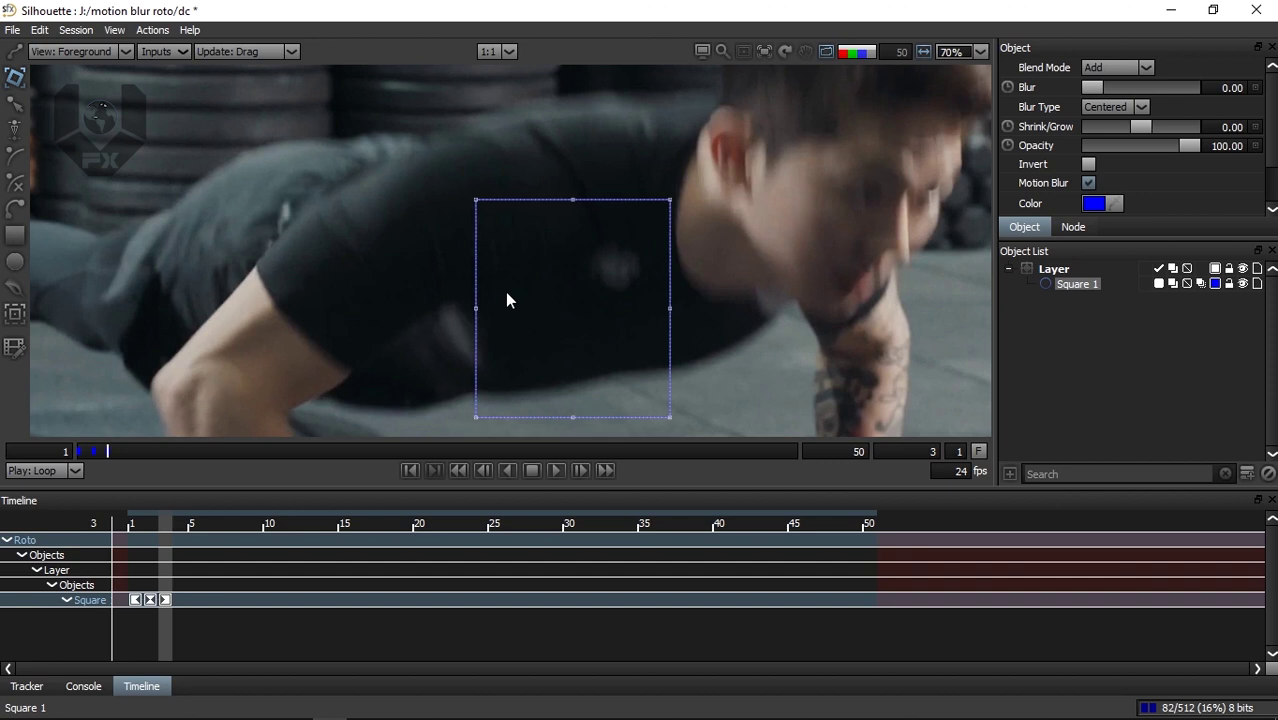
Show the output on frame 2 and examine the diagonal motion blur at the square's upper-right corner.
key(Left)
key(3)
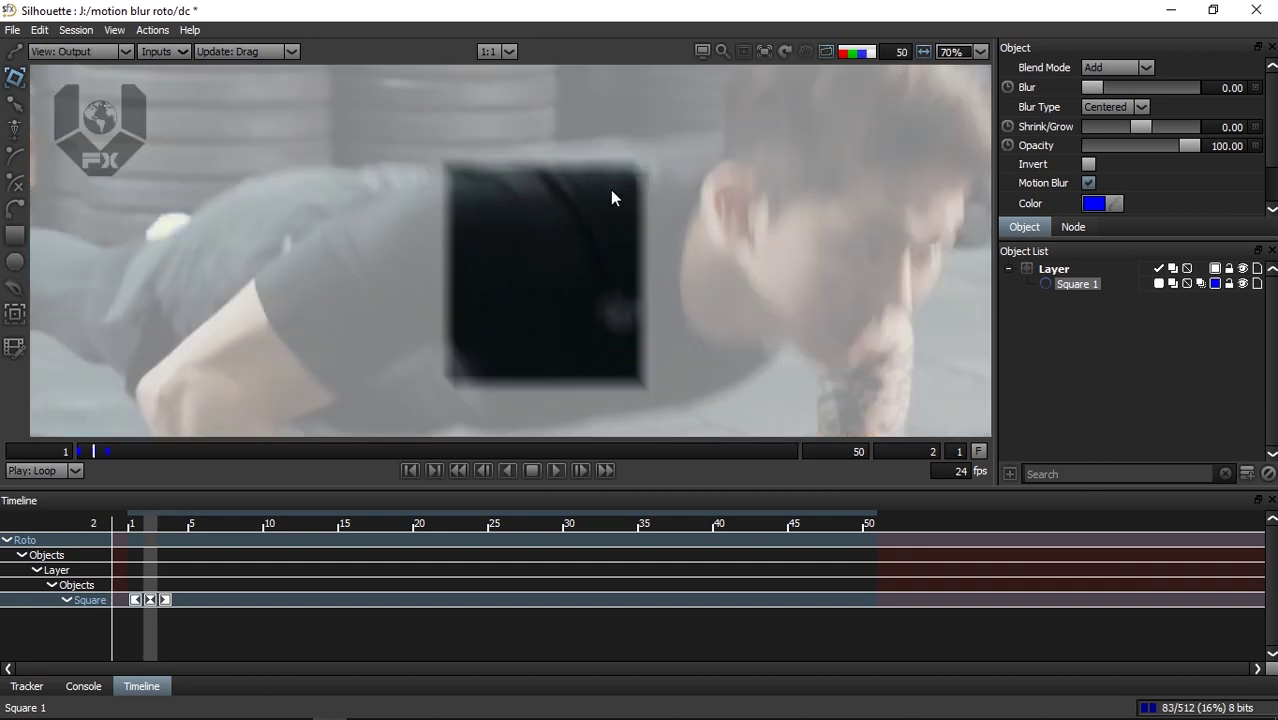
scroll(612, 197, up, 7)
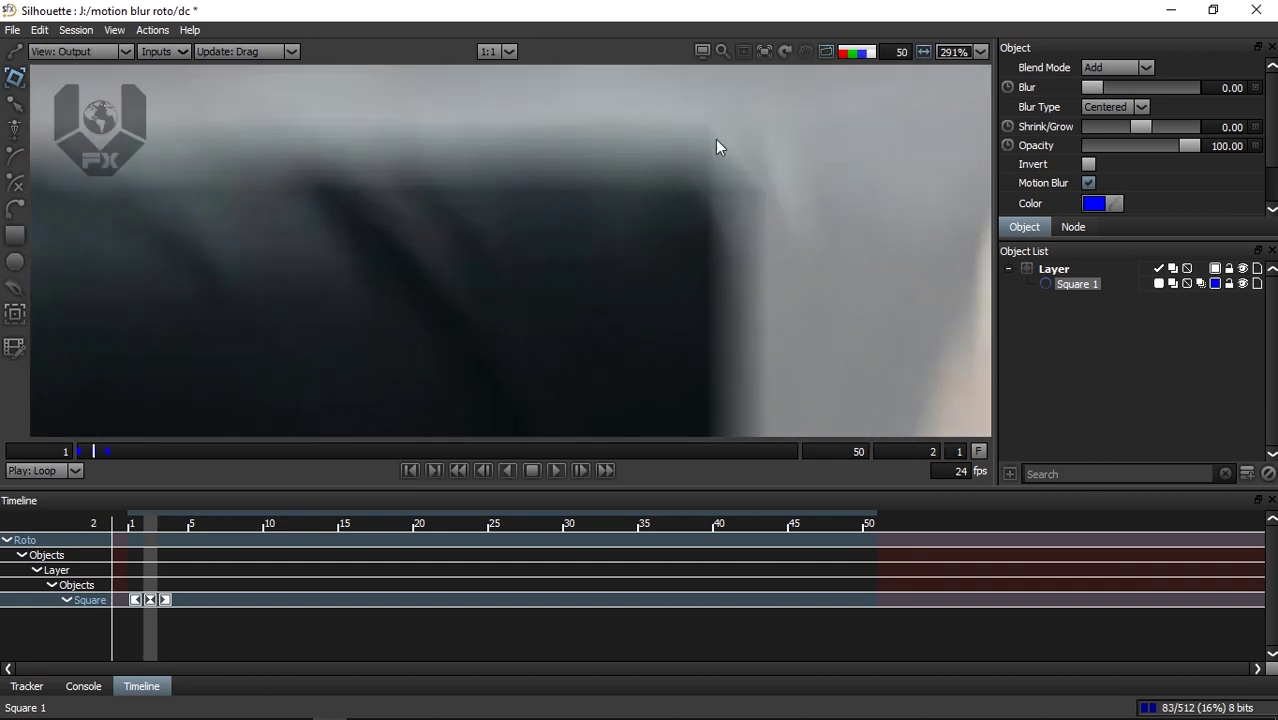
Switch back to the Foreground view and delete the test square.
scroll(733, 181, up, 1)
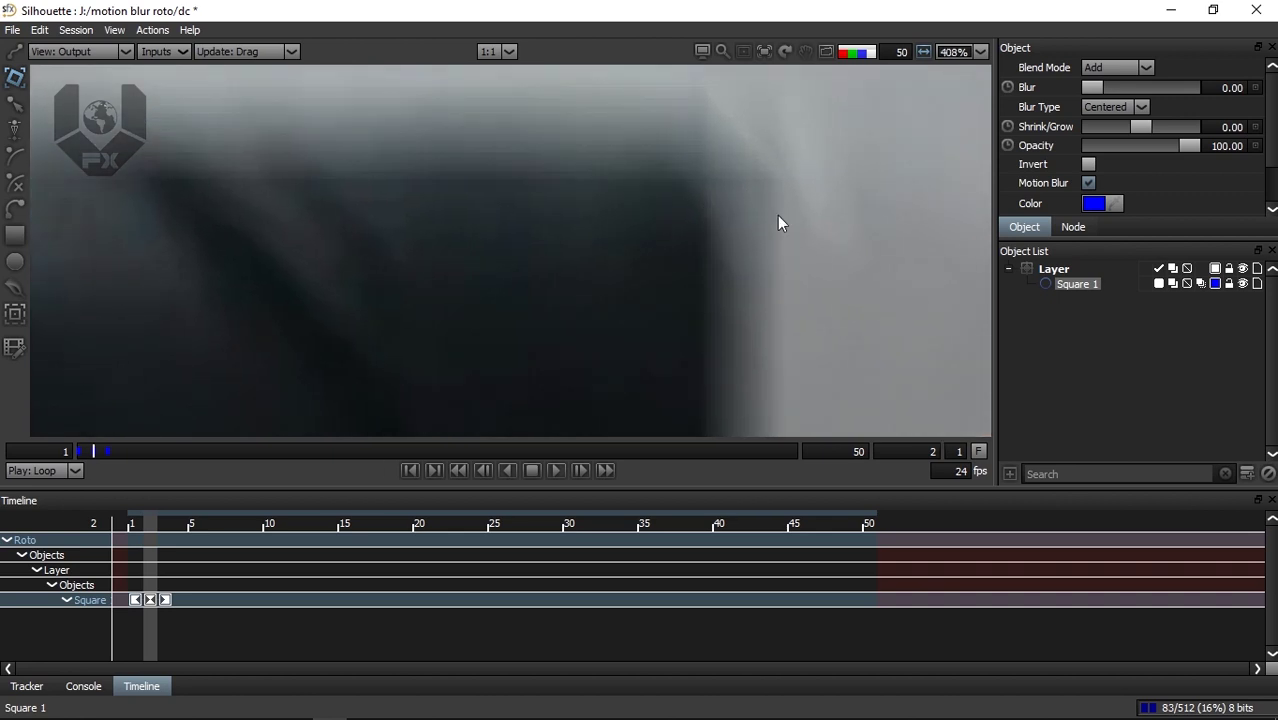
scroll(777, 215, down, 4)
scroll(672, 204, down, 1)
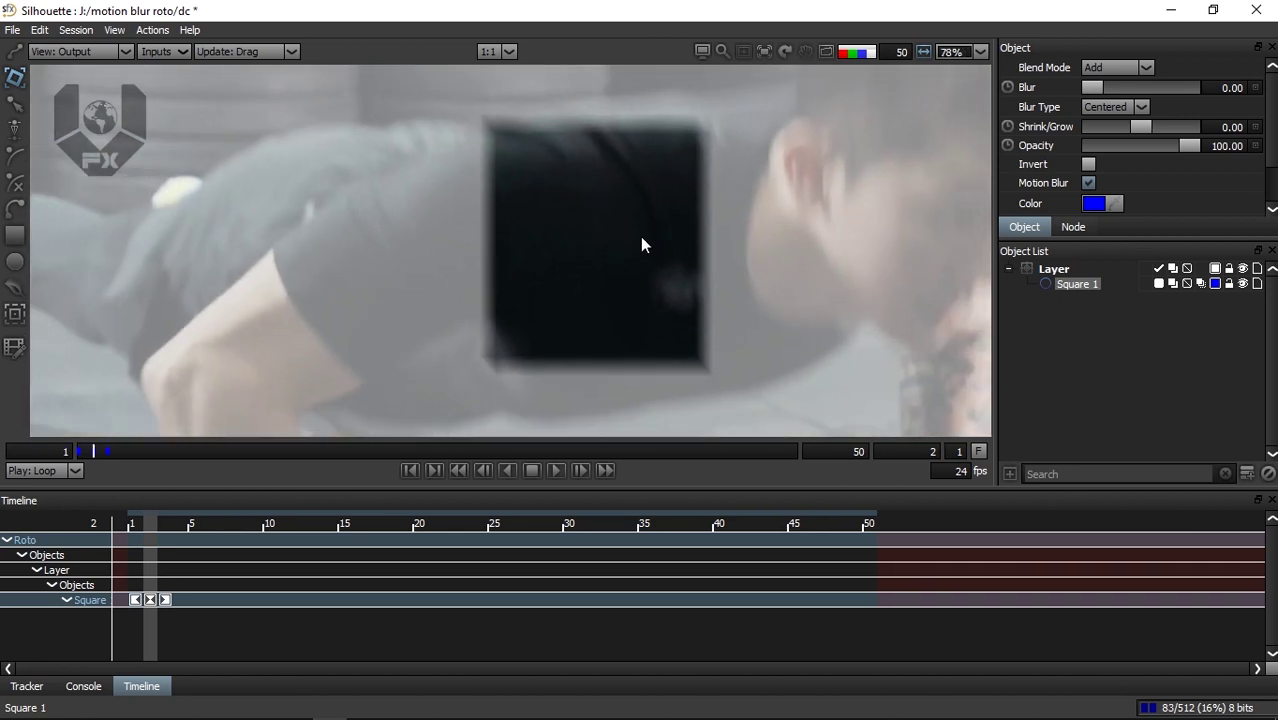
key(1)
scroll(622, 210, down, 2)
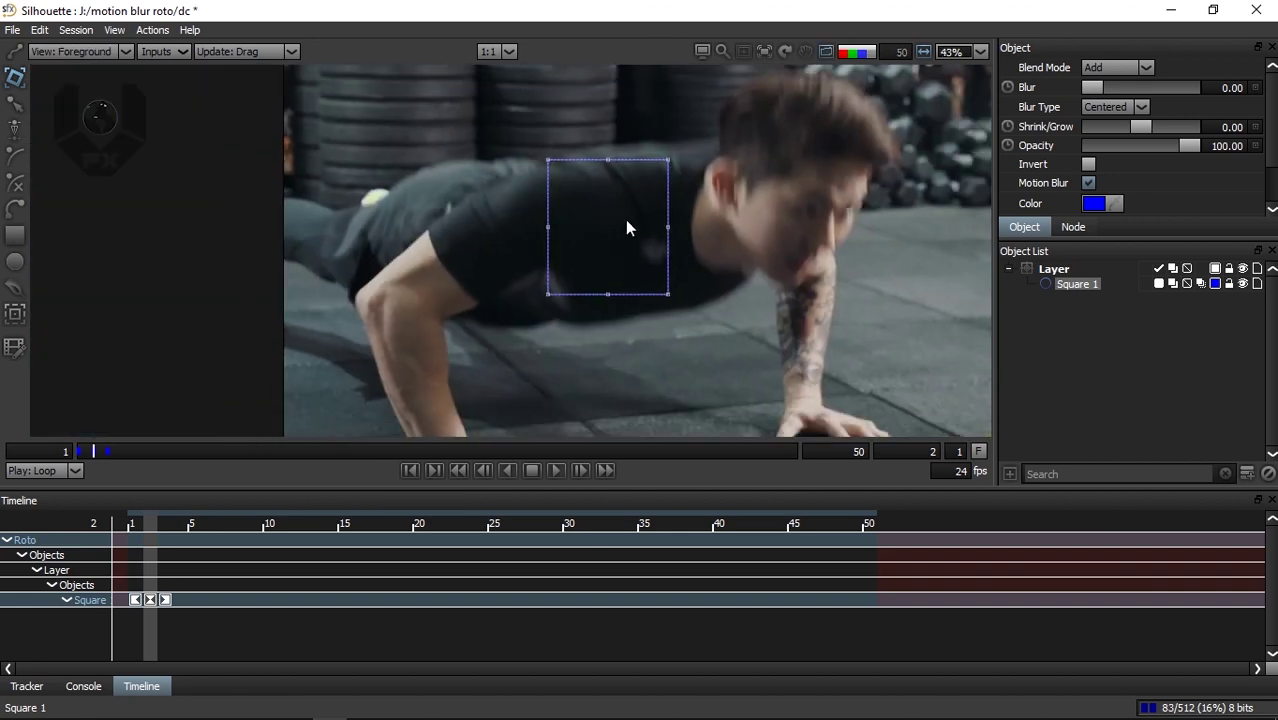
scroll(625, 200, up, 1)
scroll(622, 228, up, 1)
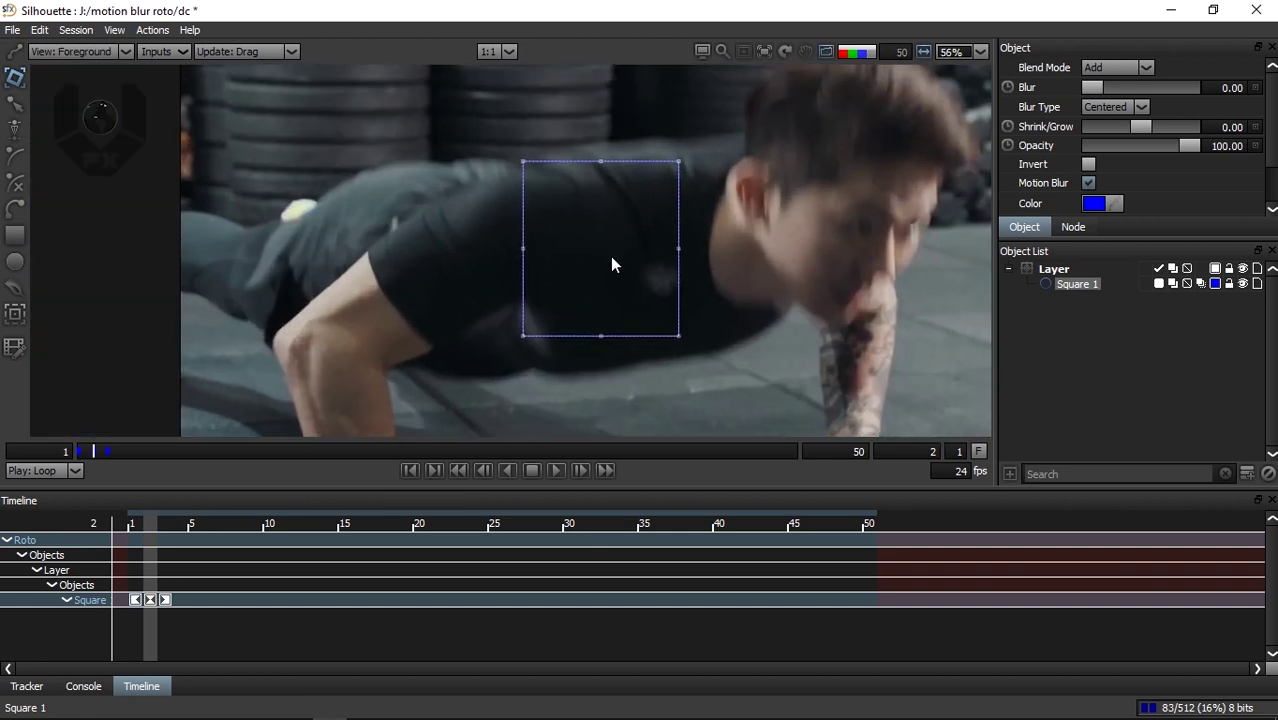
key(Delete)
drag(665, 218, 613, 244)
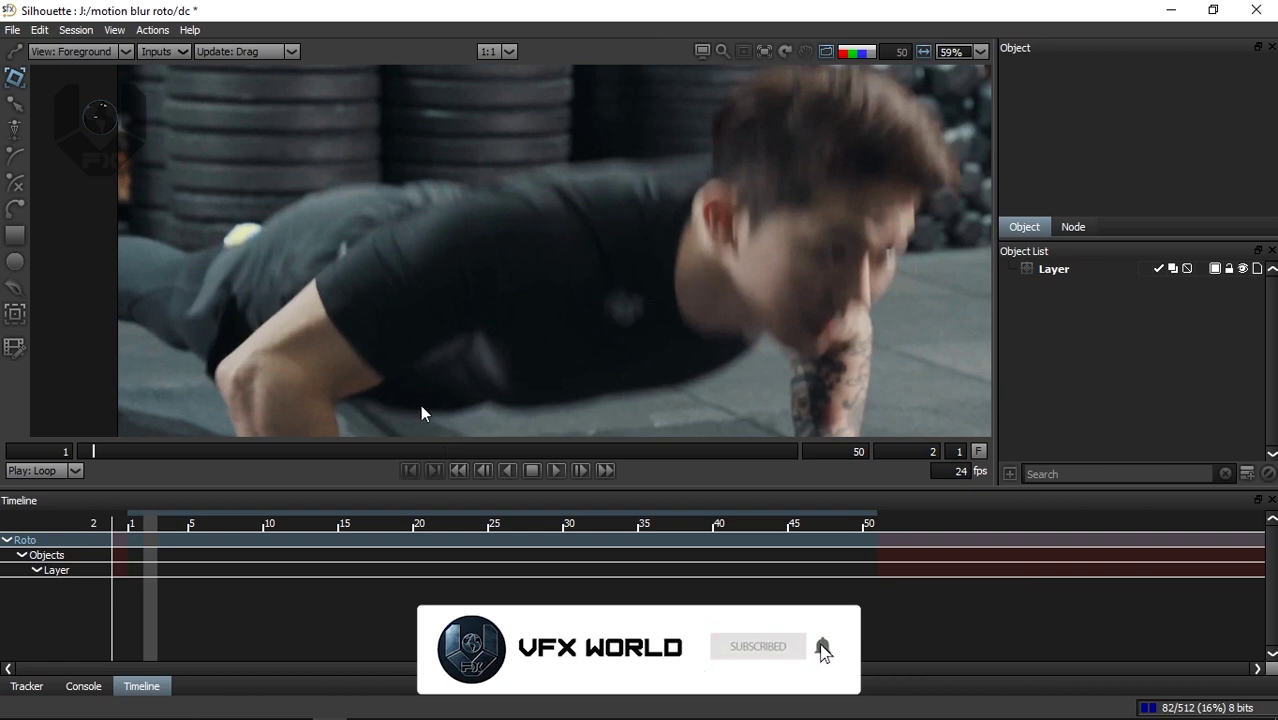
Place a point tracker on the shirt's chest logo at frame 1 and track it forward.
mouse_move(100, 456)
mouse_down()
mouse_move(74, 453)
mouse_move(536, 447)
mouse_move(69, 471)
mouse_move(225, 451)
mouse_move(78, 451)
mouse_up()
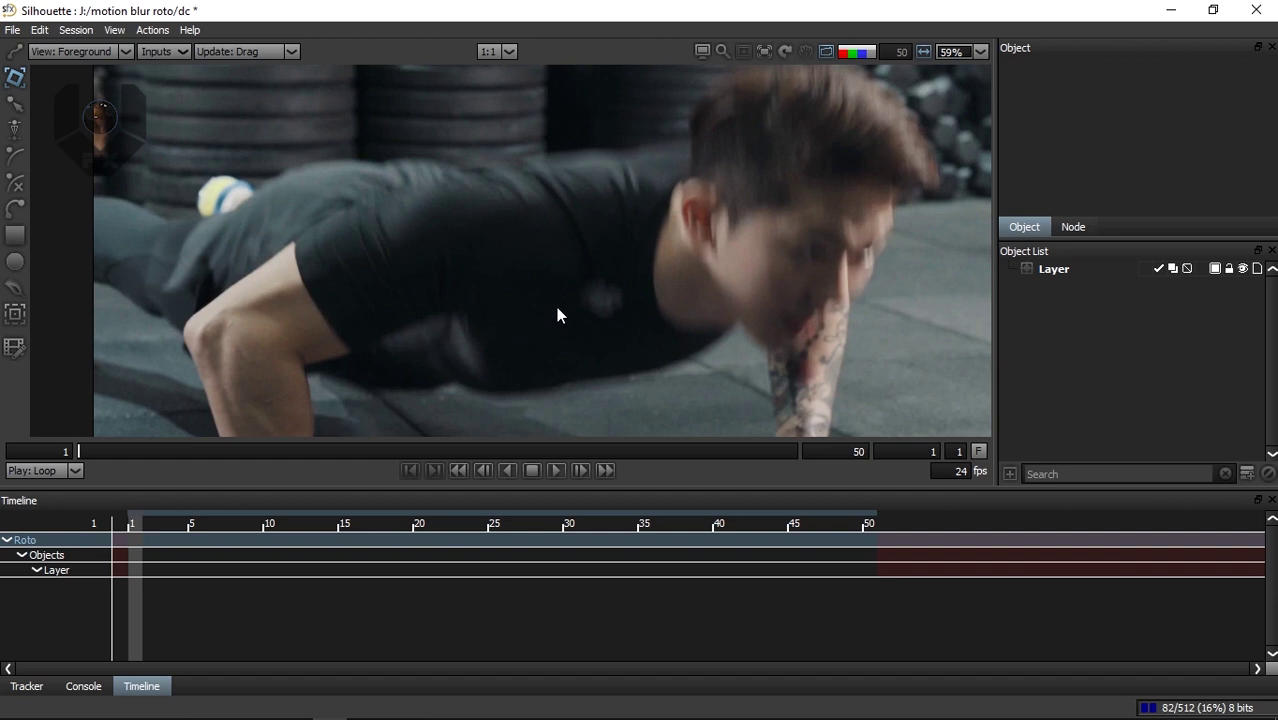
key(t)
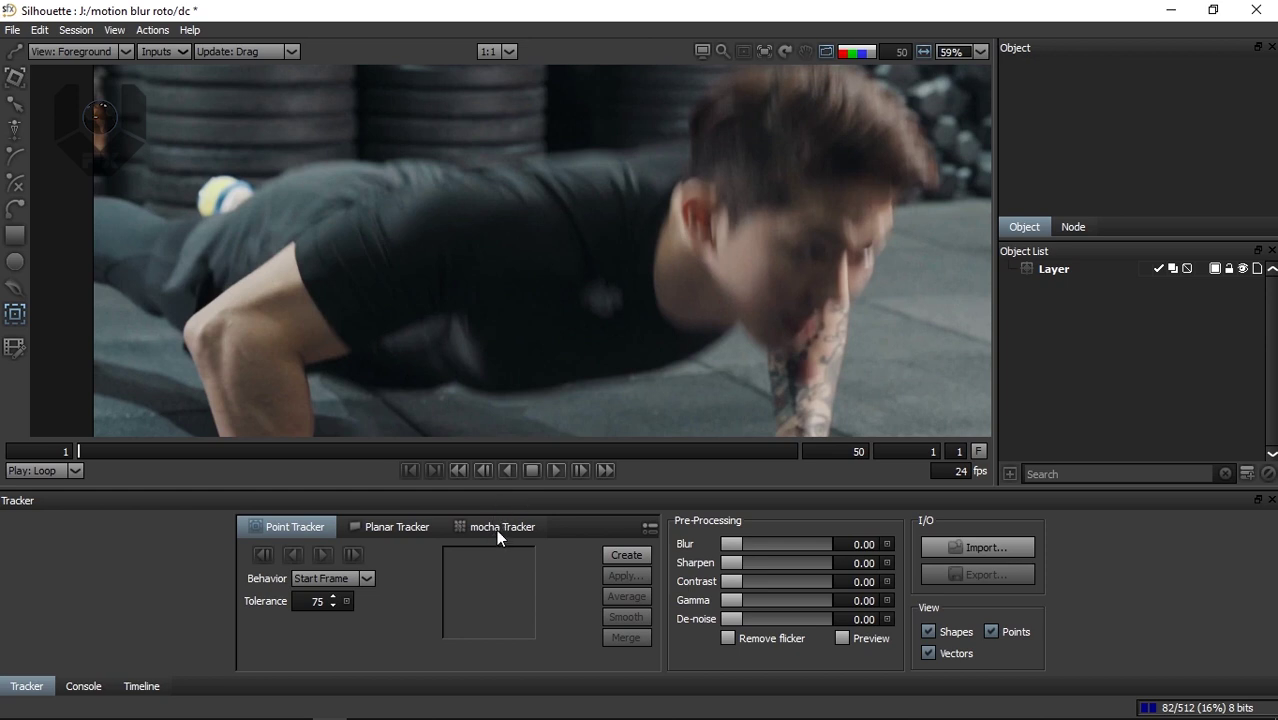
click(499, 530)
click(313, 528)
click(601, 301)
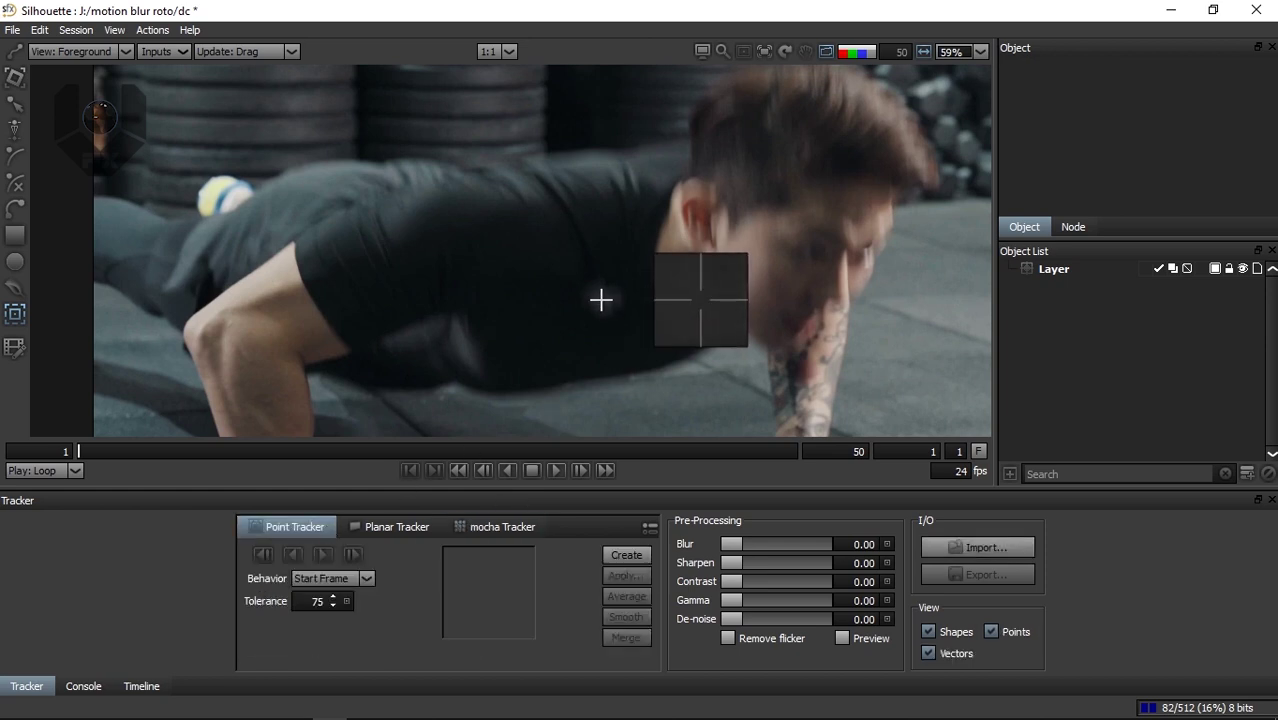
drag(614, 311, 622, 321)
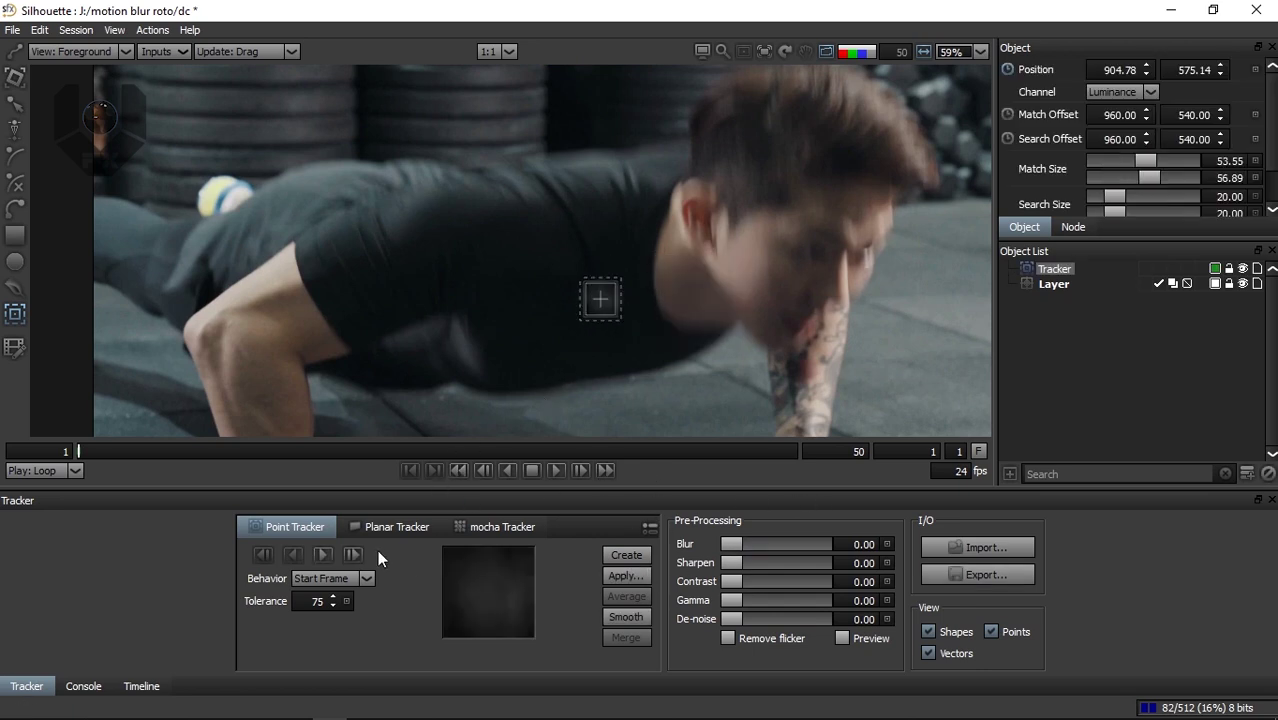
click(322, 556)
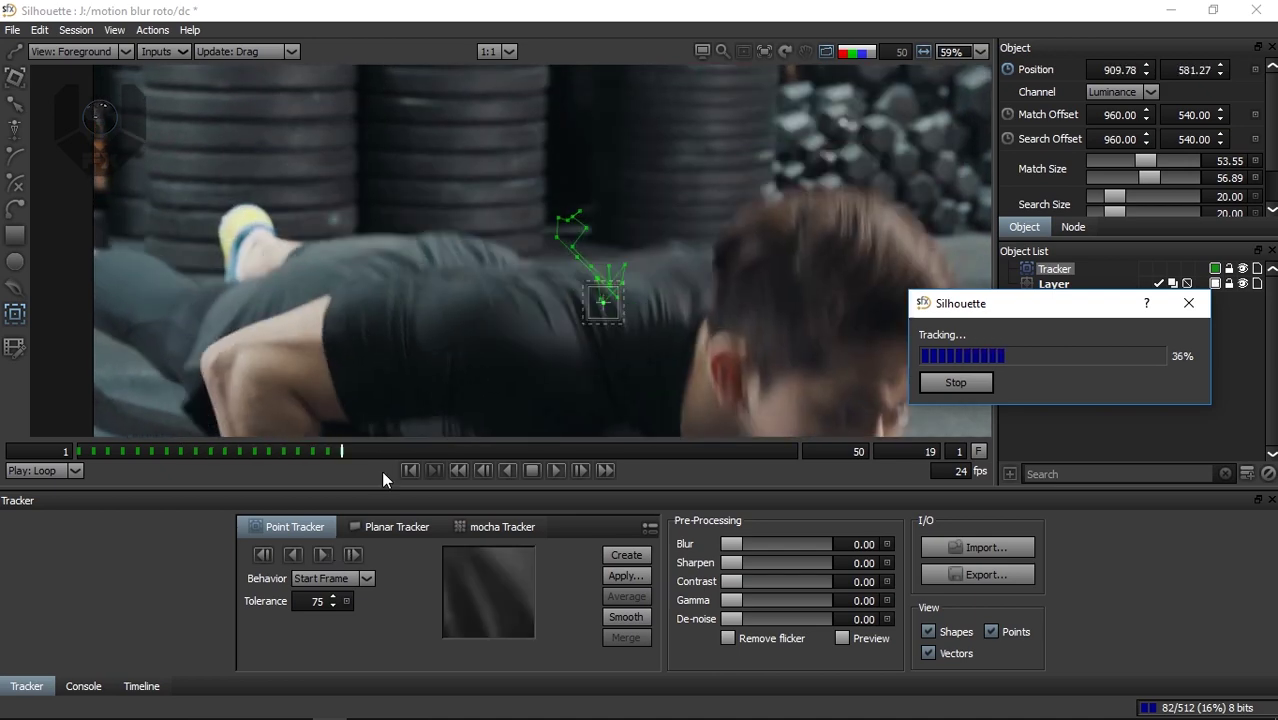
Return to frame 1, delete the point tracker and switch to the mocha Tracker.
drag(606, 449, 79, 450)
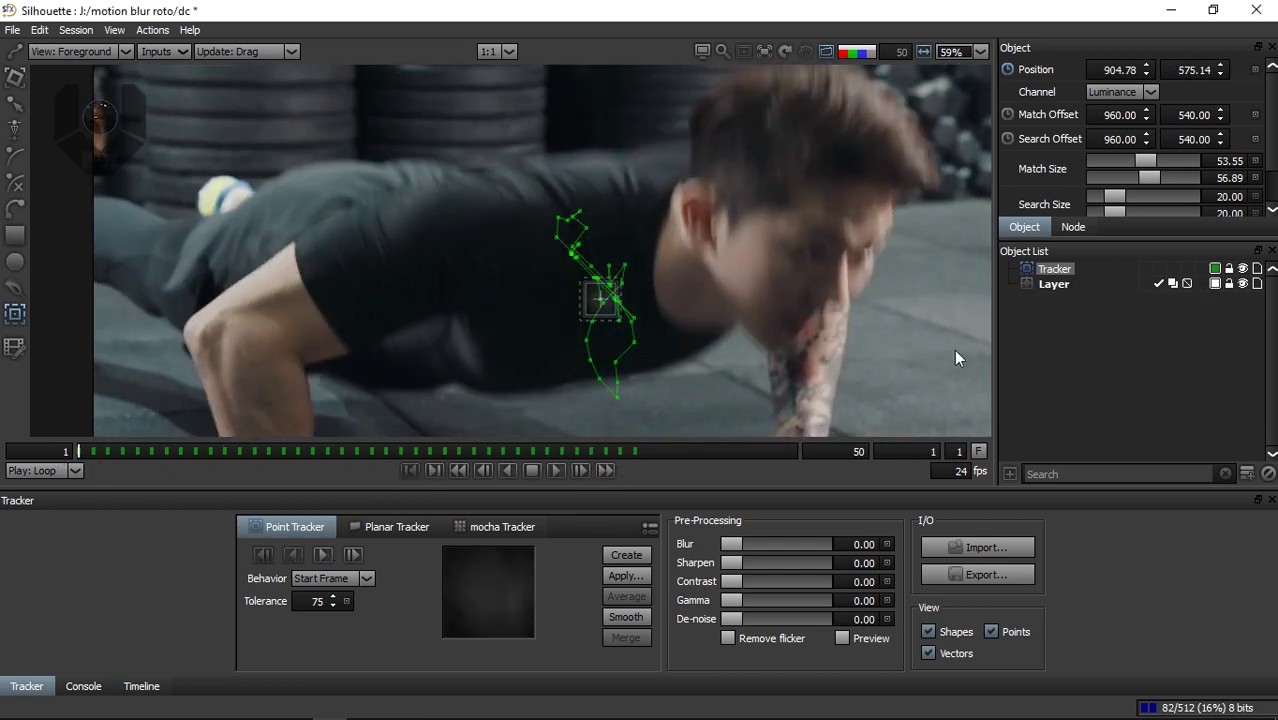
key(Delete)
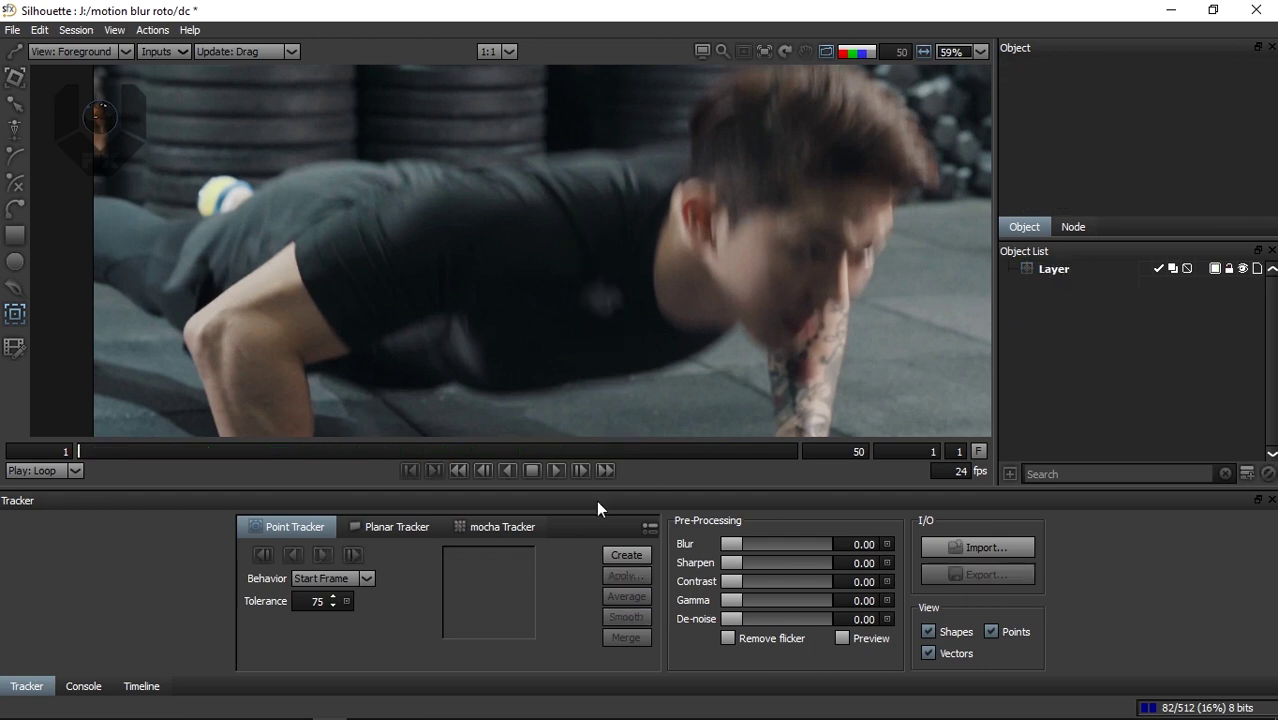
click(505, 528)
Draw a closed B-spline over the man's shoulder and upper shirt on frame 1.
key(shift+b)
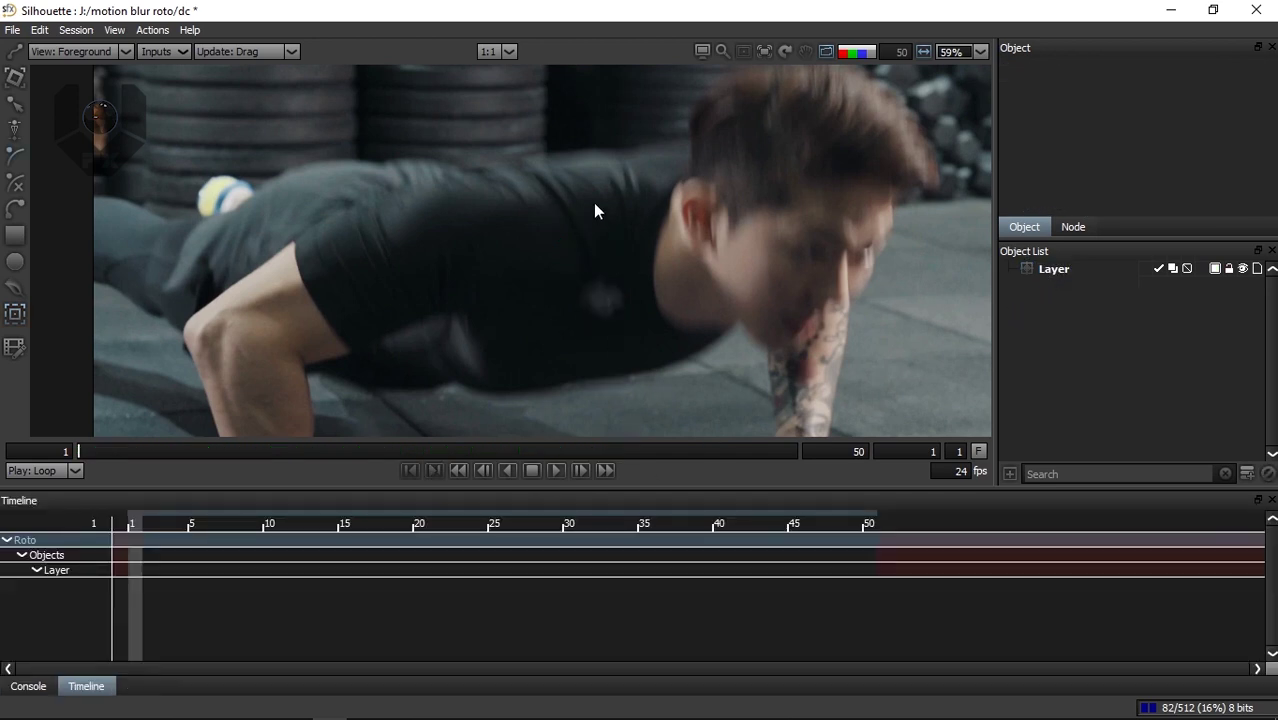
click(638, 162)
click(540, 178)
click(505, 186)
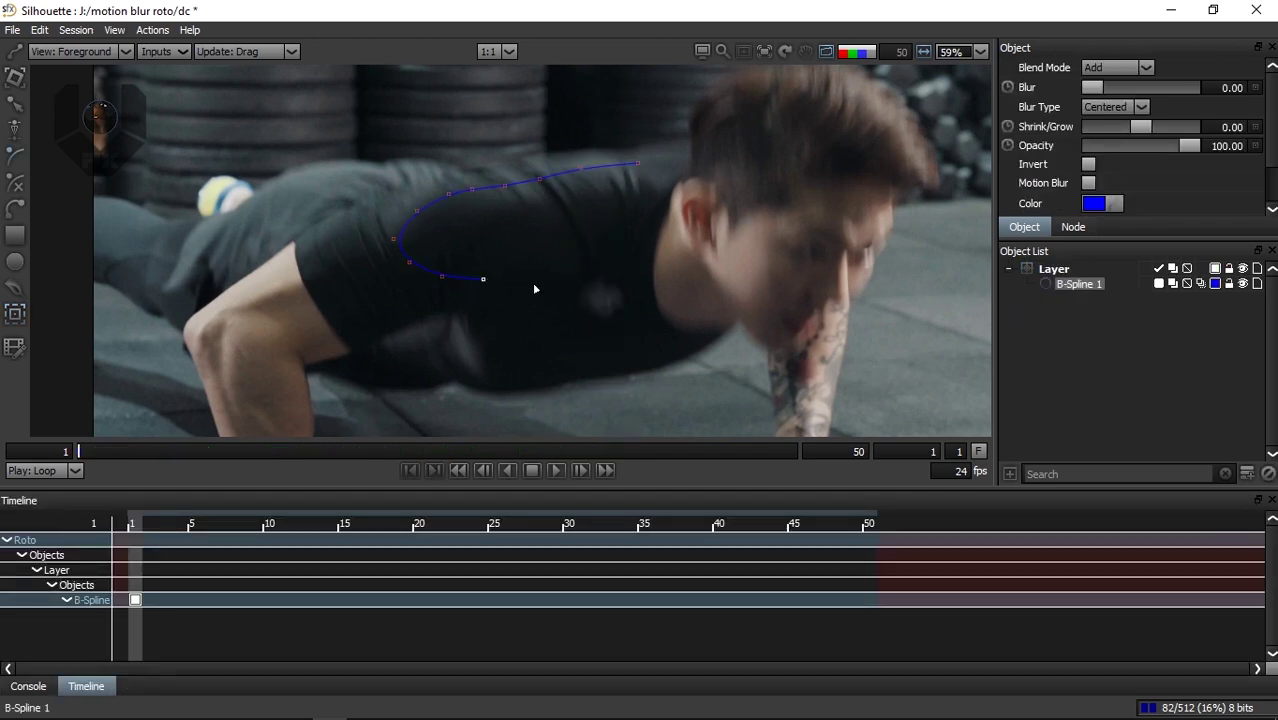
click(643, 170)
Turn off Auto for Min % Pixels Used and track the shoulder shape forward with the mocha Tracker.
key(t)
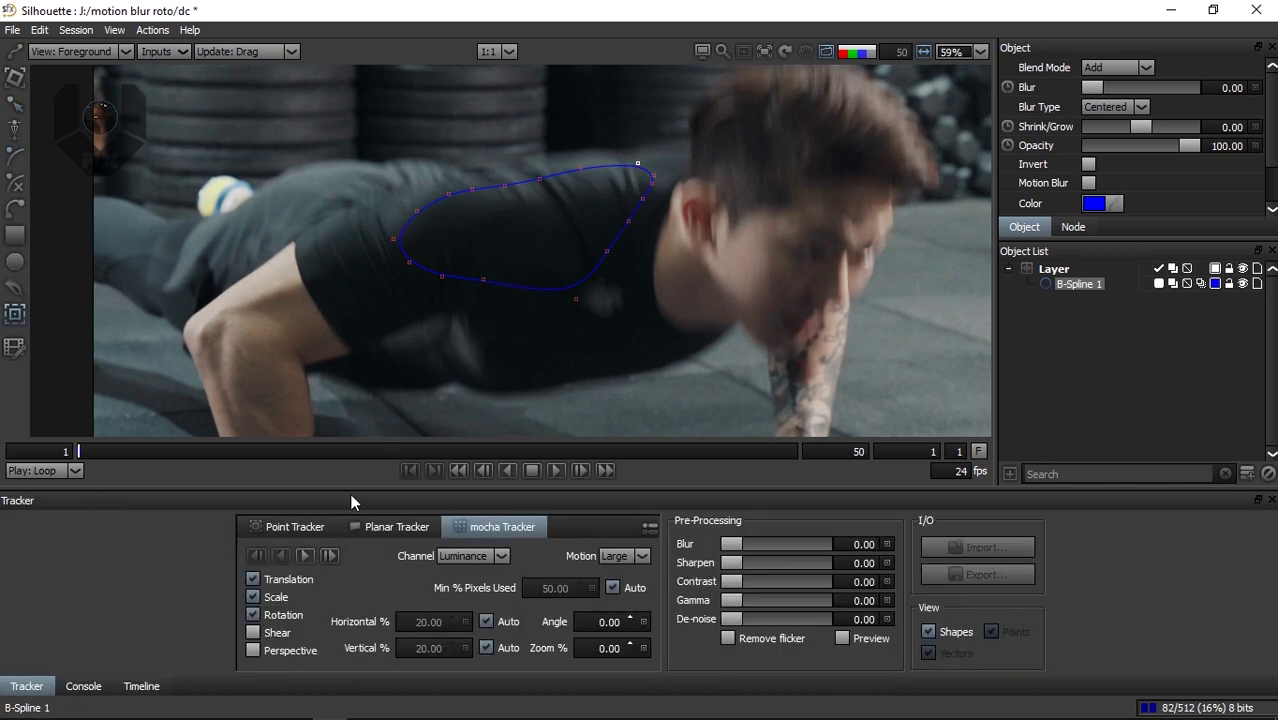
click(613, 587)
click(306, 556)
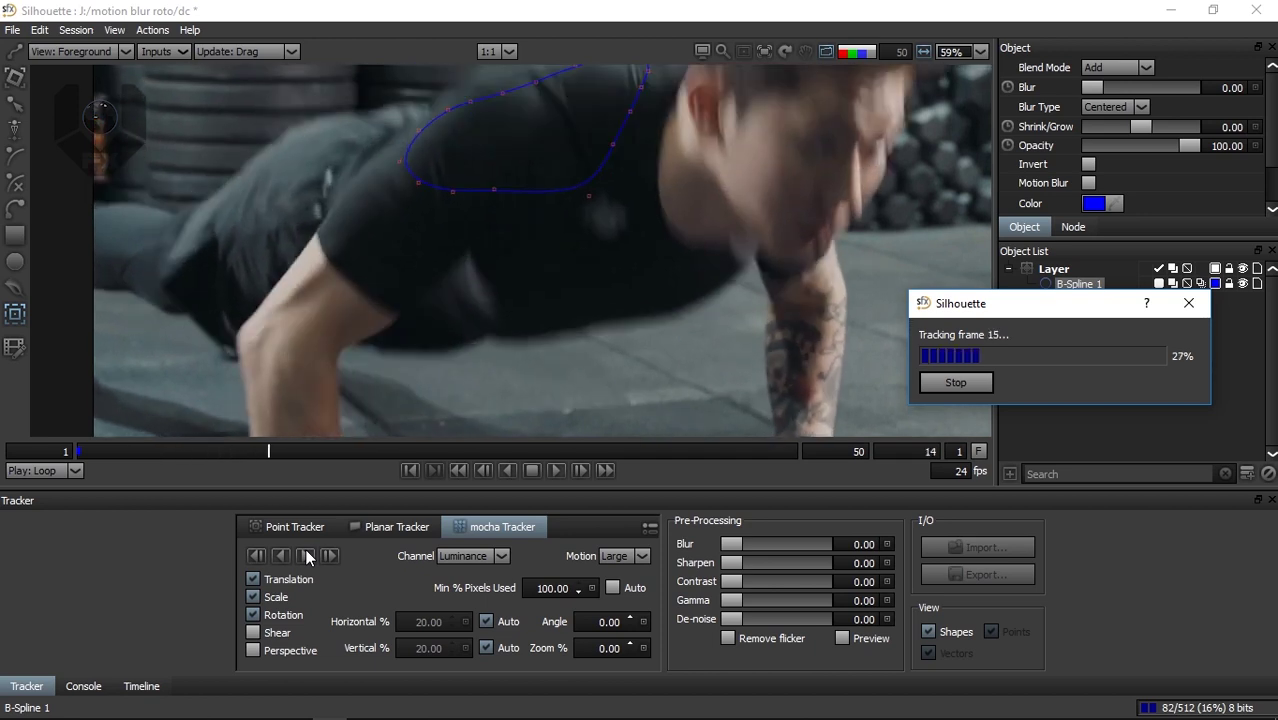
Stop the tracking, go to frame 2 and delete the B-spline.
click(977, 388)
drag(352, 460, 93, 452)
scroll(600, 300, up, 1)
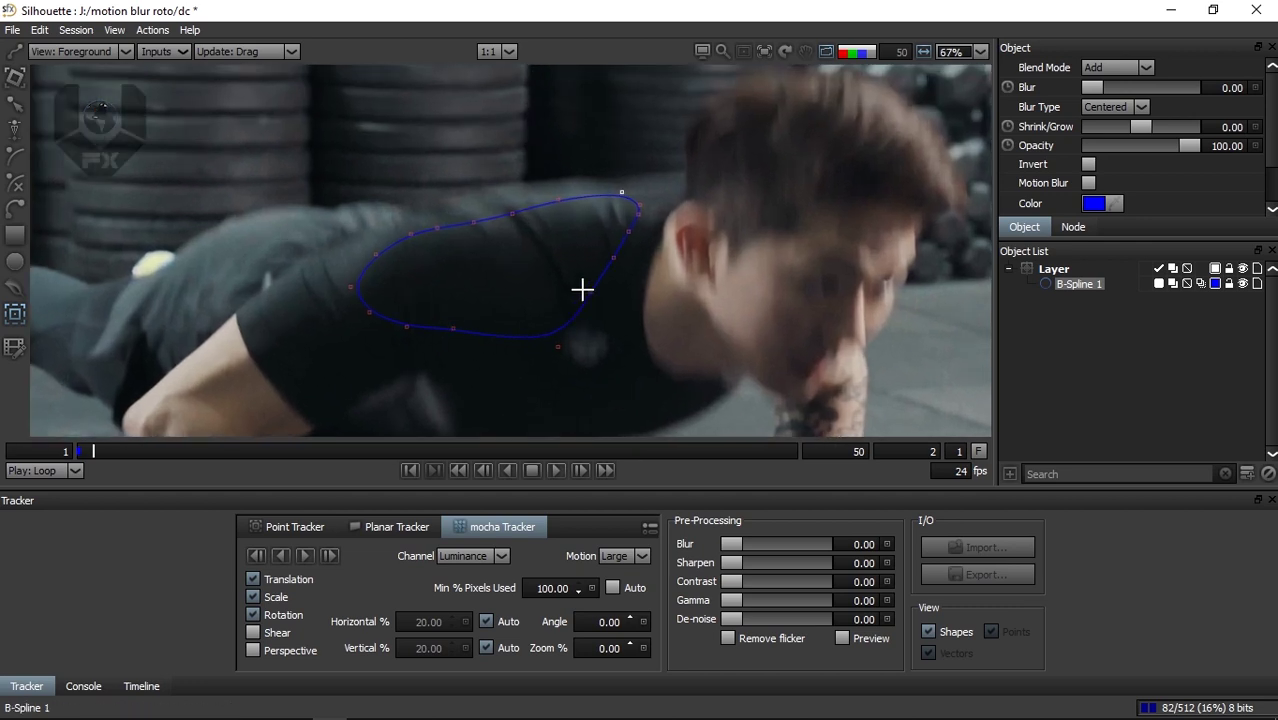
key(Delete)
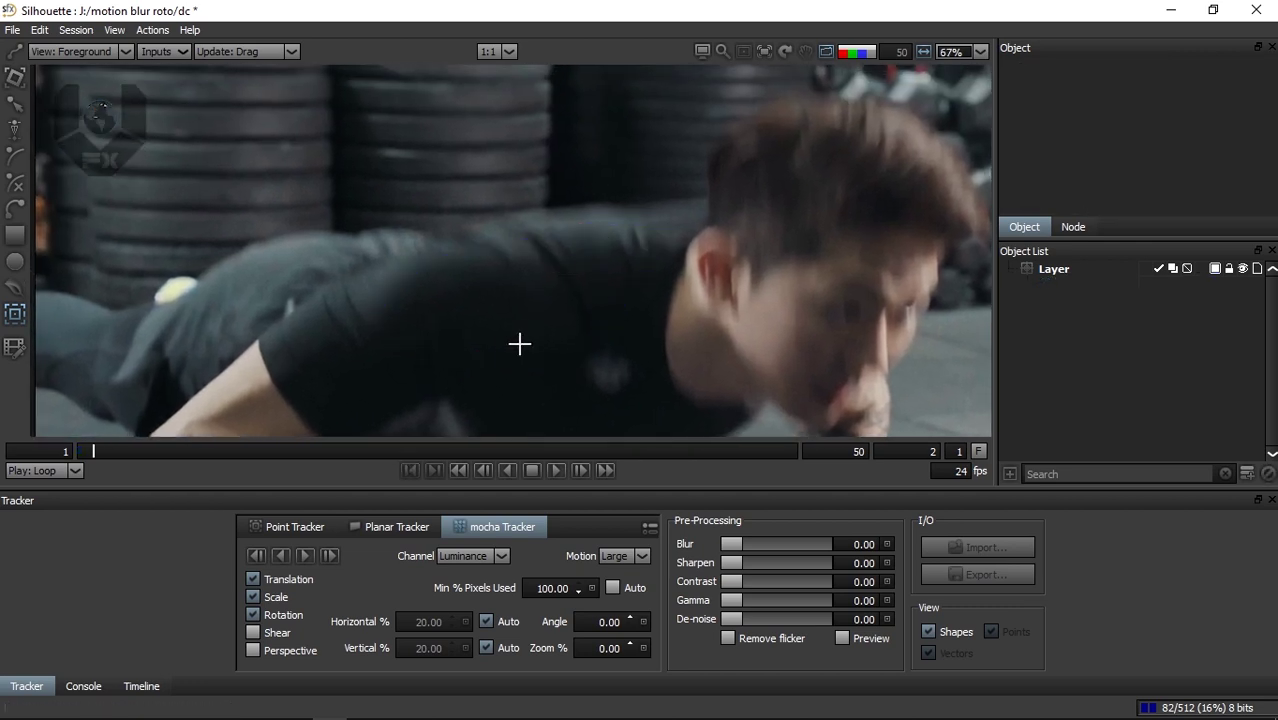
Maximize the viewer for a closer look at the man's upper back.
click(116, 29)
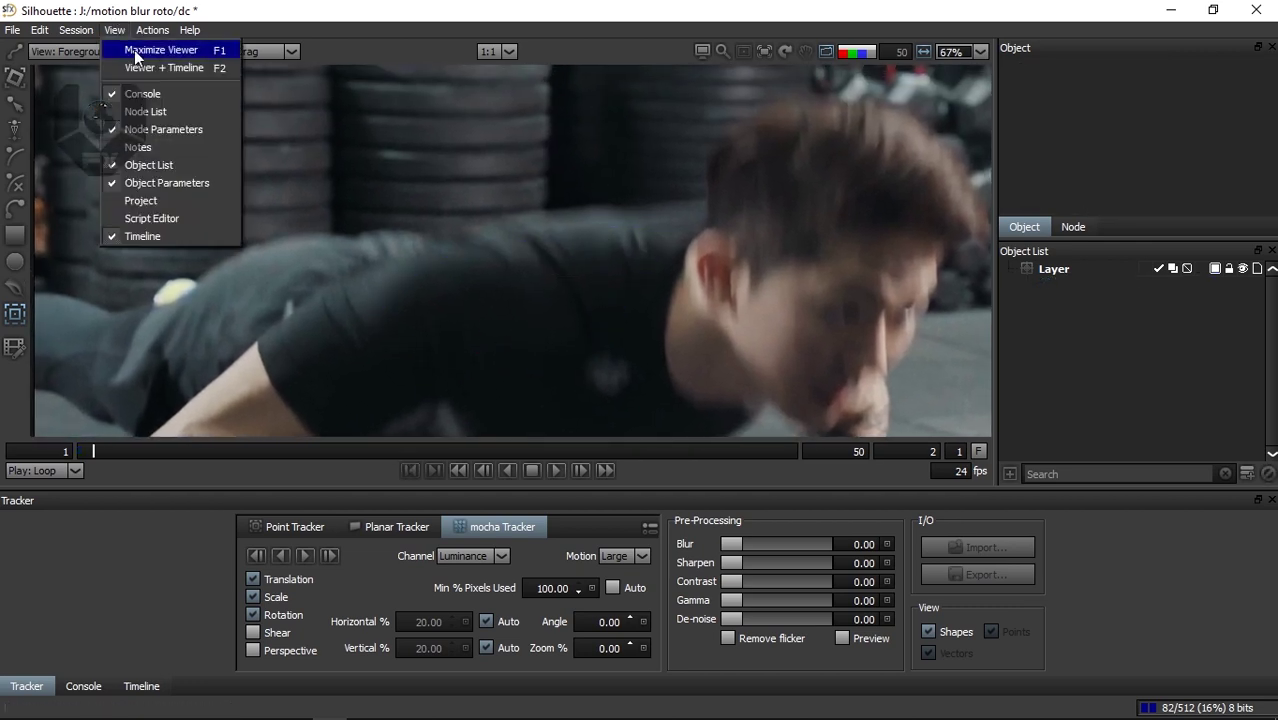
click(134, 50)
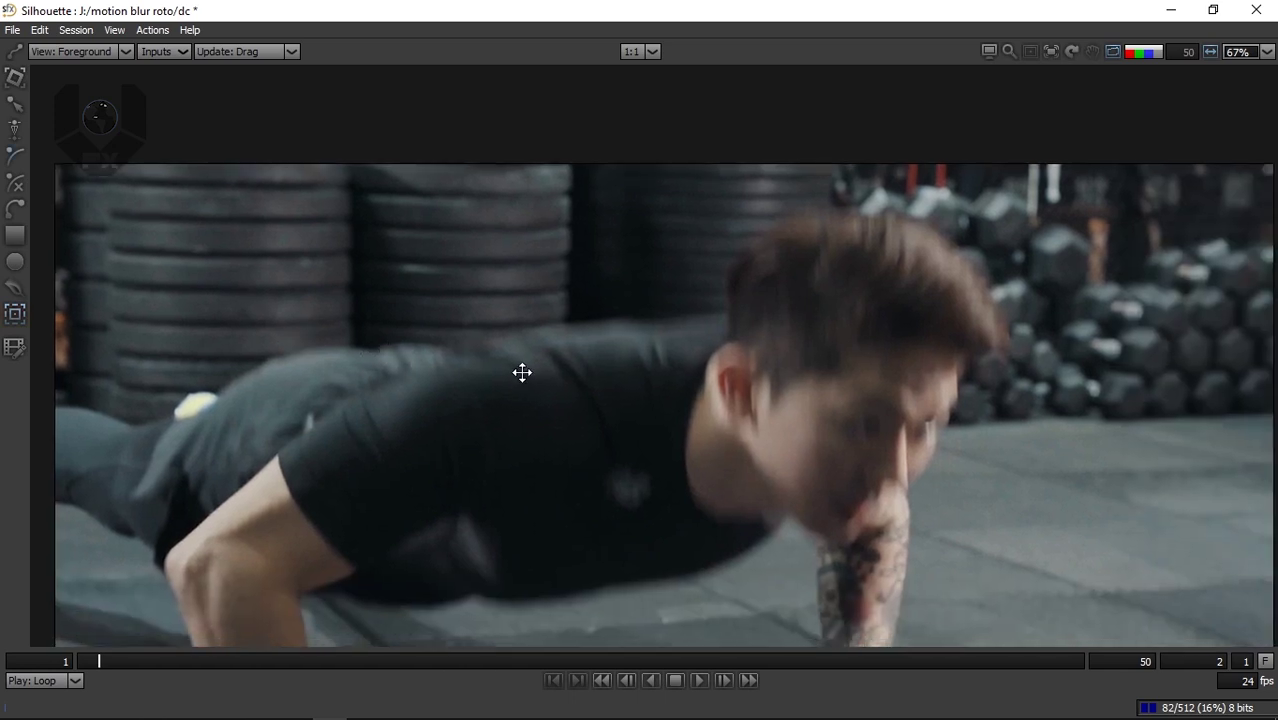
scroll(553, 320, up, 4)
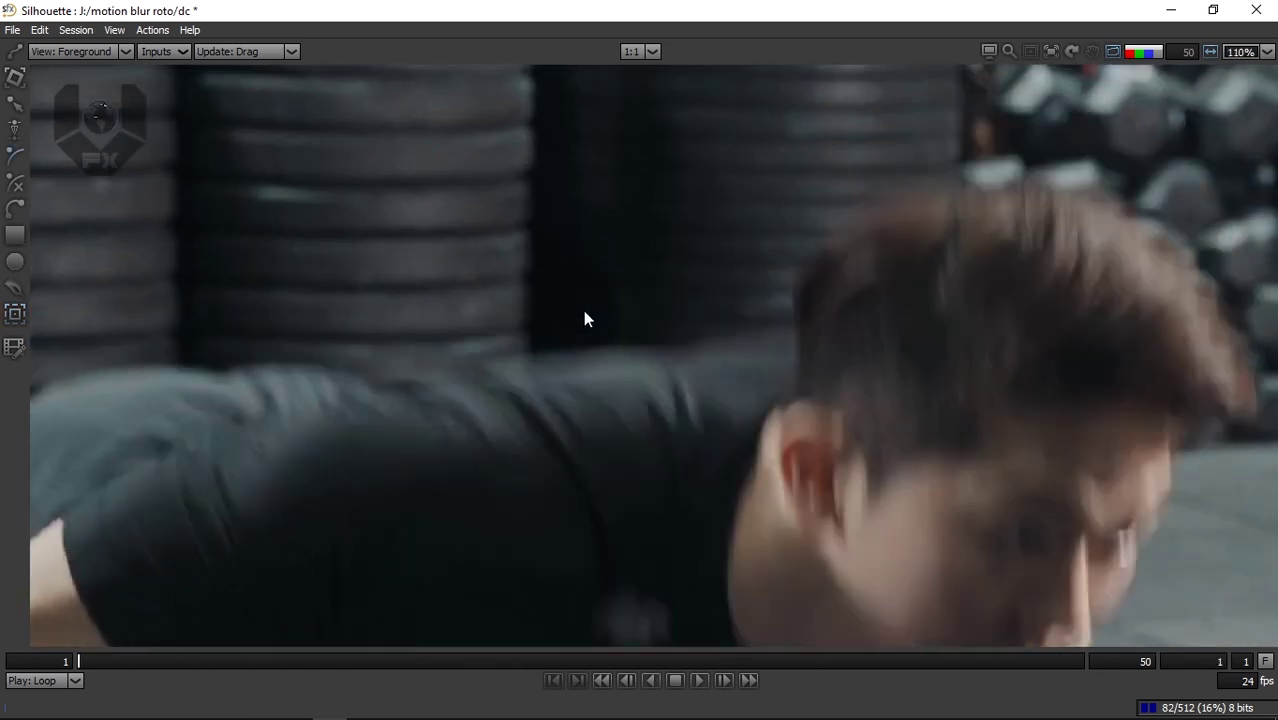
Step back and forth through frames 1 to 6 to examine the motion-blurred edge of the man's back.
key(z)
key(x)
key(x)
key(x)
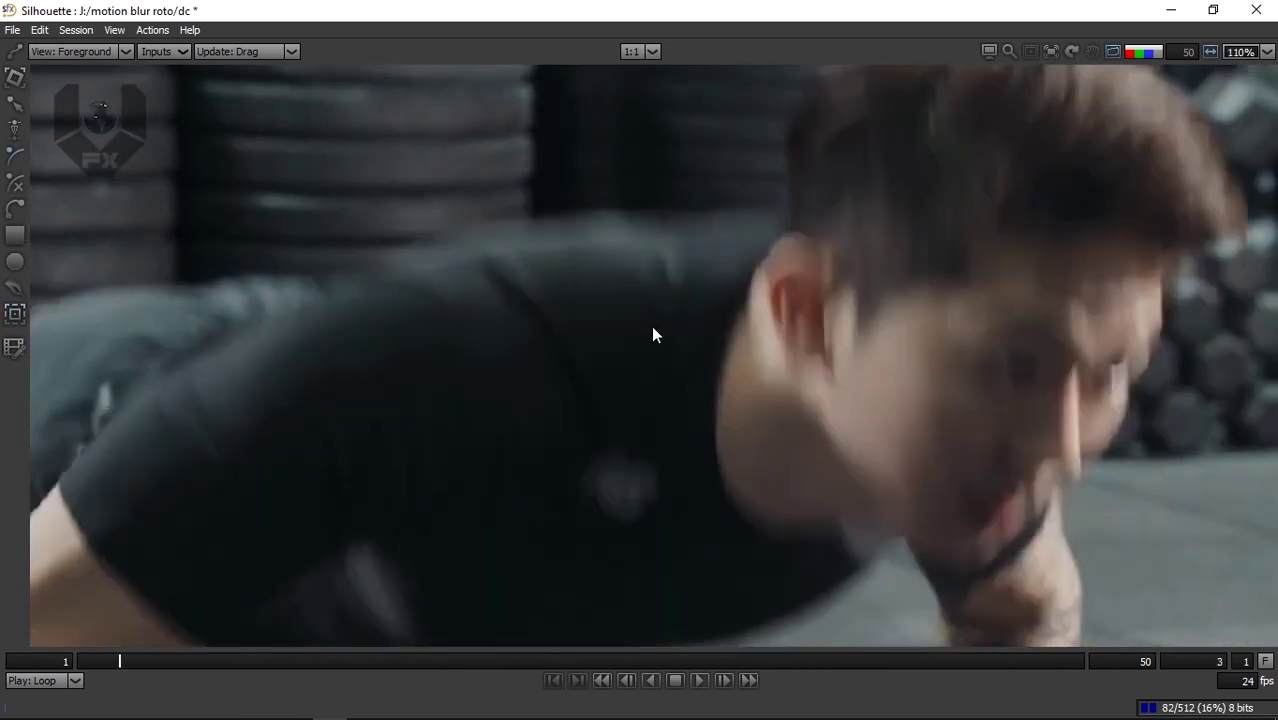
key(Right)
key(Right)
key(Right)
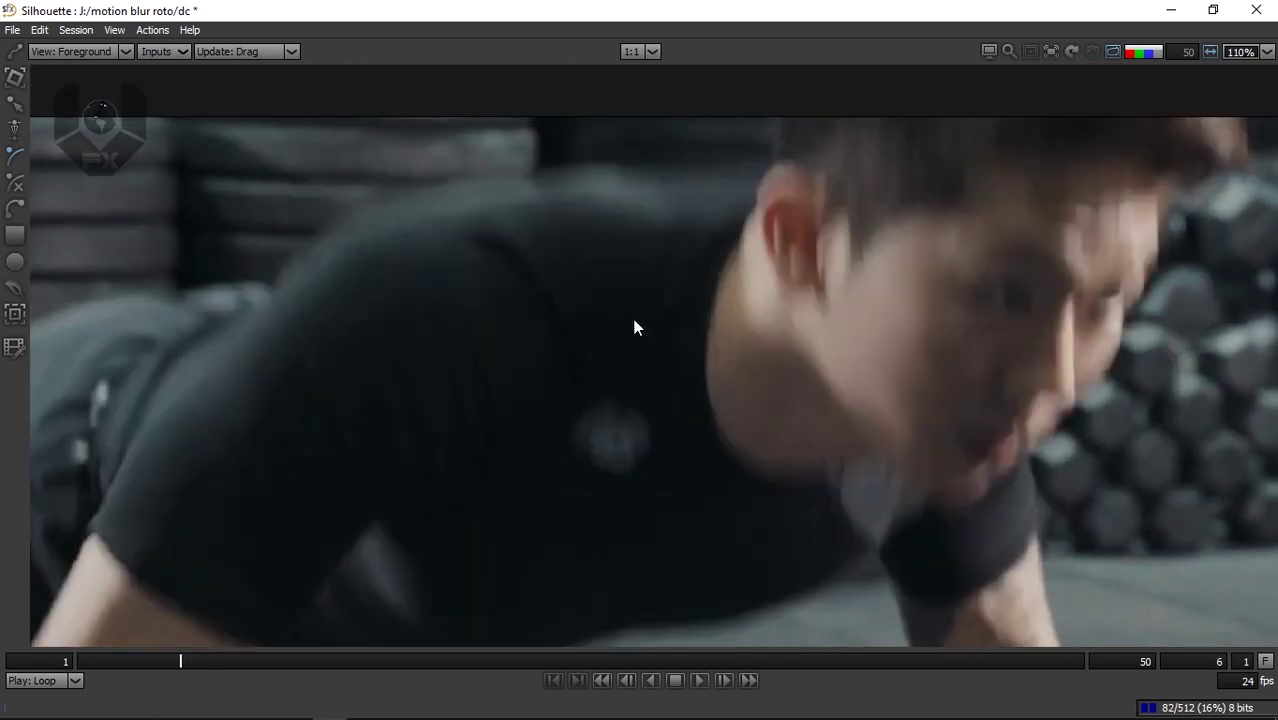
key(Left)
key(Left)
key(Left)
key(Left)
key(Left)
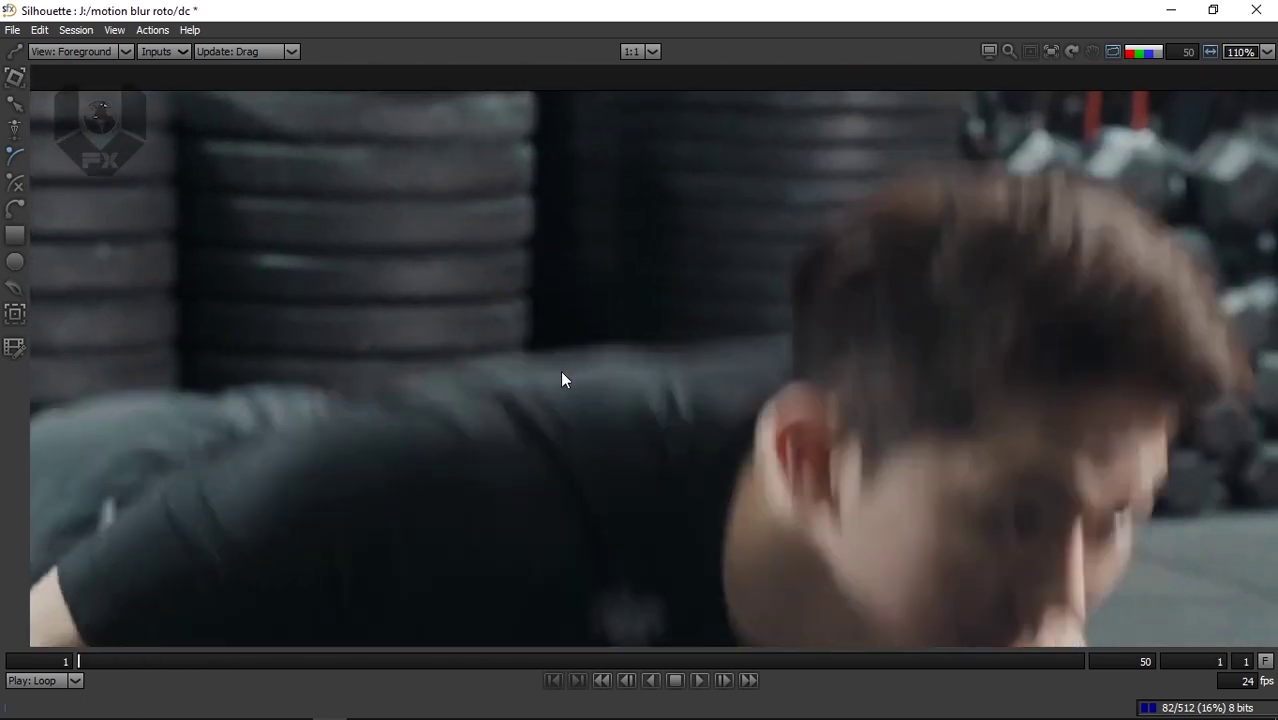
key(Right)
key(Right)
key(Right)
key(Left)
key(Left)
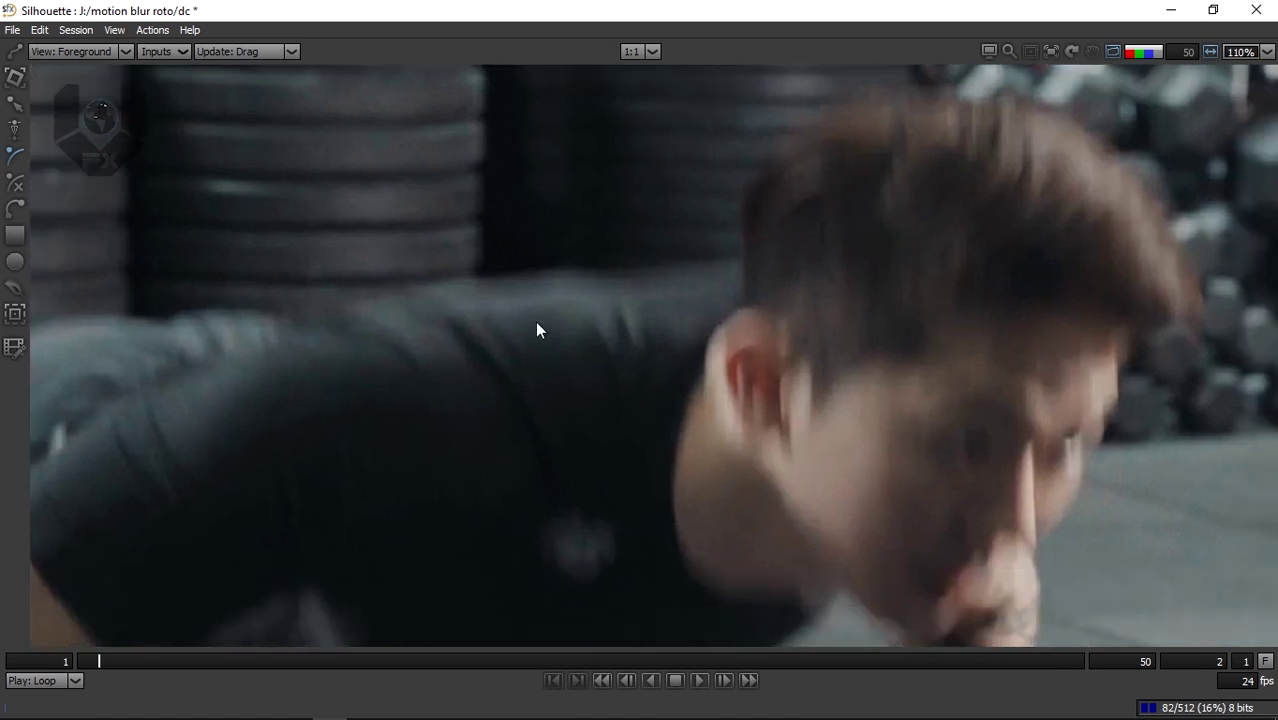
On frame 2, draw a closed B-spline along the upper edge of the man's back, looping around the ear and across the chest.
scroll(463, 358, up, 3)
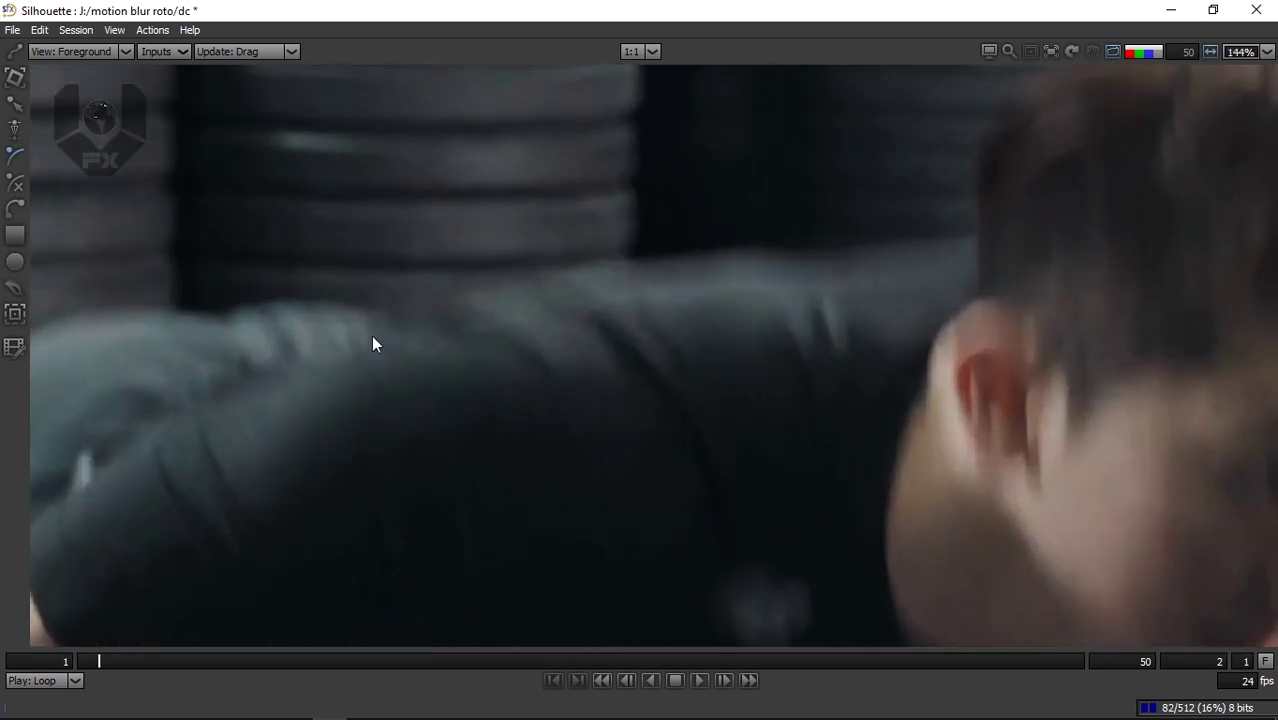
click(350, 336)
click(527, 294)
click(560, 291)
click(659, 268)
click(719, 264)
click(751, 261)
click(778, 260)
click(804, 269)
click(841, 264)
click(891, 258)
click(941, 250)
click(967, 251)
click(1006, 249)
click(1055, 243)
click(1117, 247)
click(1163, 380)
click(995, 567)
click(709, 567)
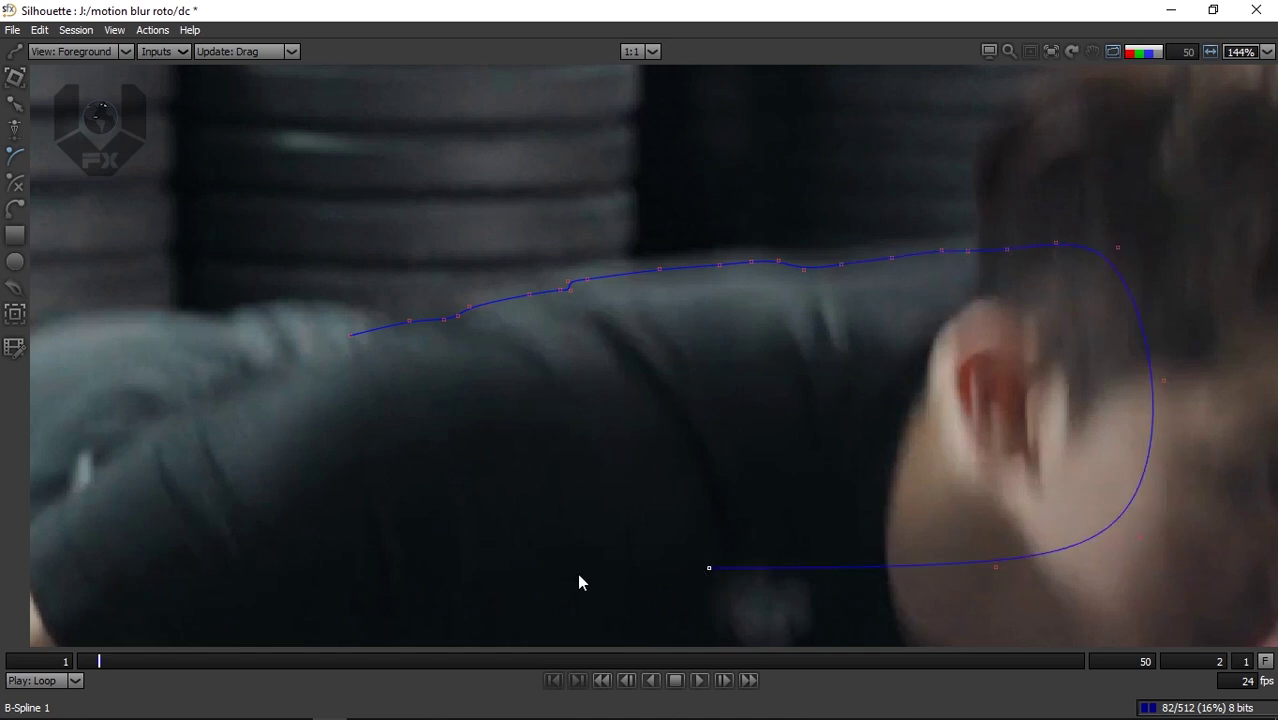
click(350, 335)
Refine the B-spline's points at the small shirt fold on the upper back so the curve follows the edge.
mouse_move(551, 275)
mouse_down()
mouse_move(595, 295)
mouse_move(546, 290)
mouse_up()
click(574, 298)
click(531, 297)
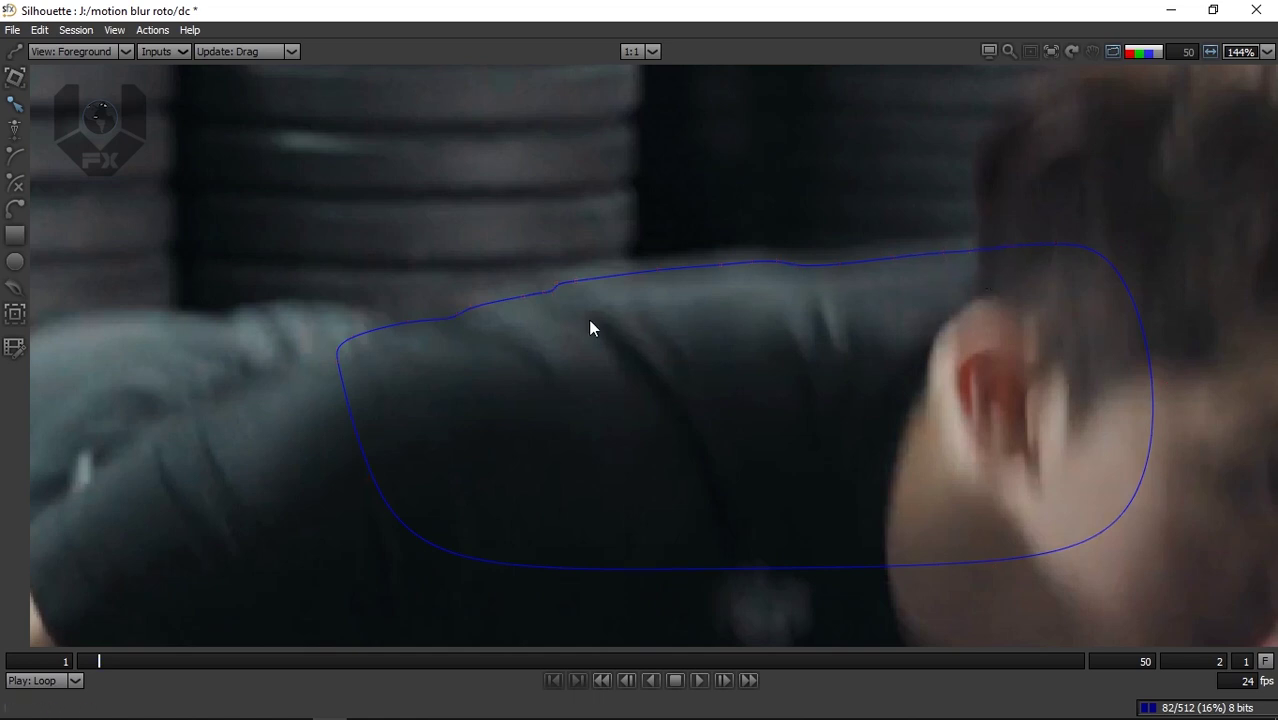
Select the B-spline for transforming and step between frames 1, 2 and 3 to compare its outline with the back's movement.
scroll(570, 315, down, 1)
scroll(515, 343, down, 3)
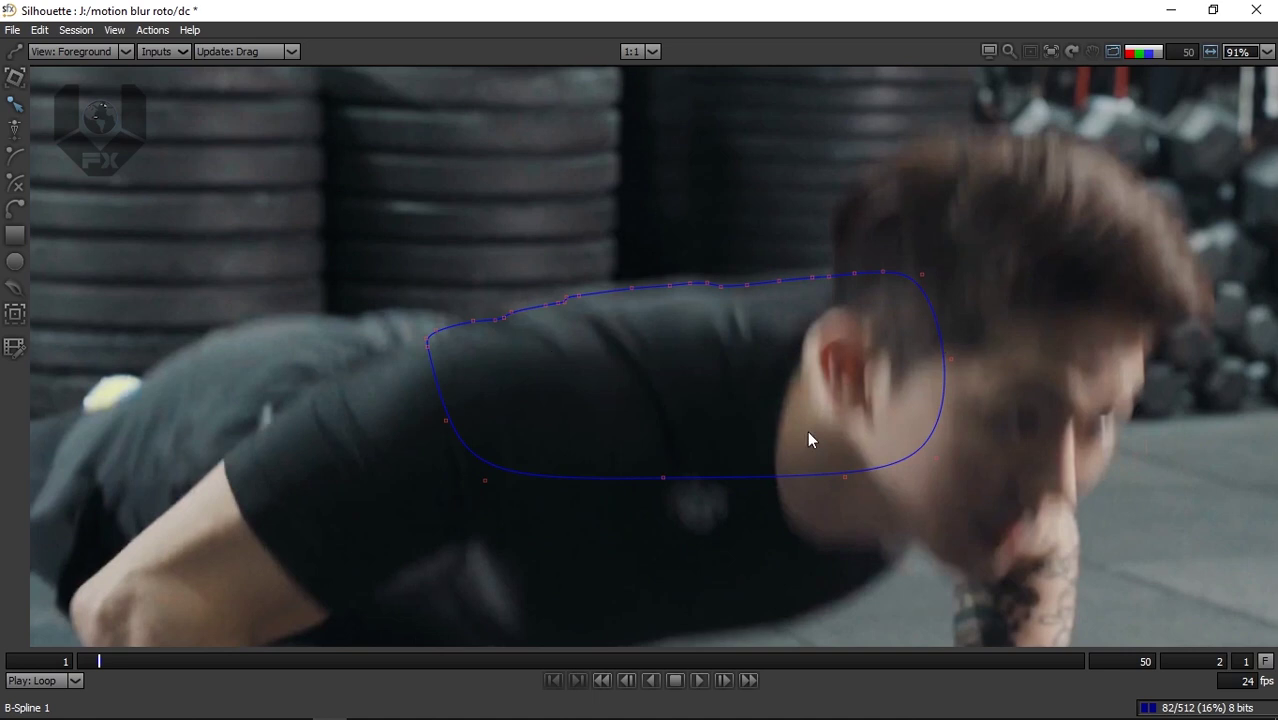
scroll(725, 368, up, 1)
key(t)
scroll(640, 320, up, 2)
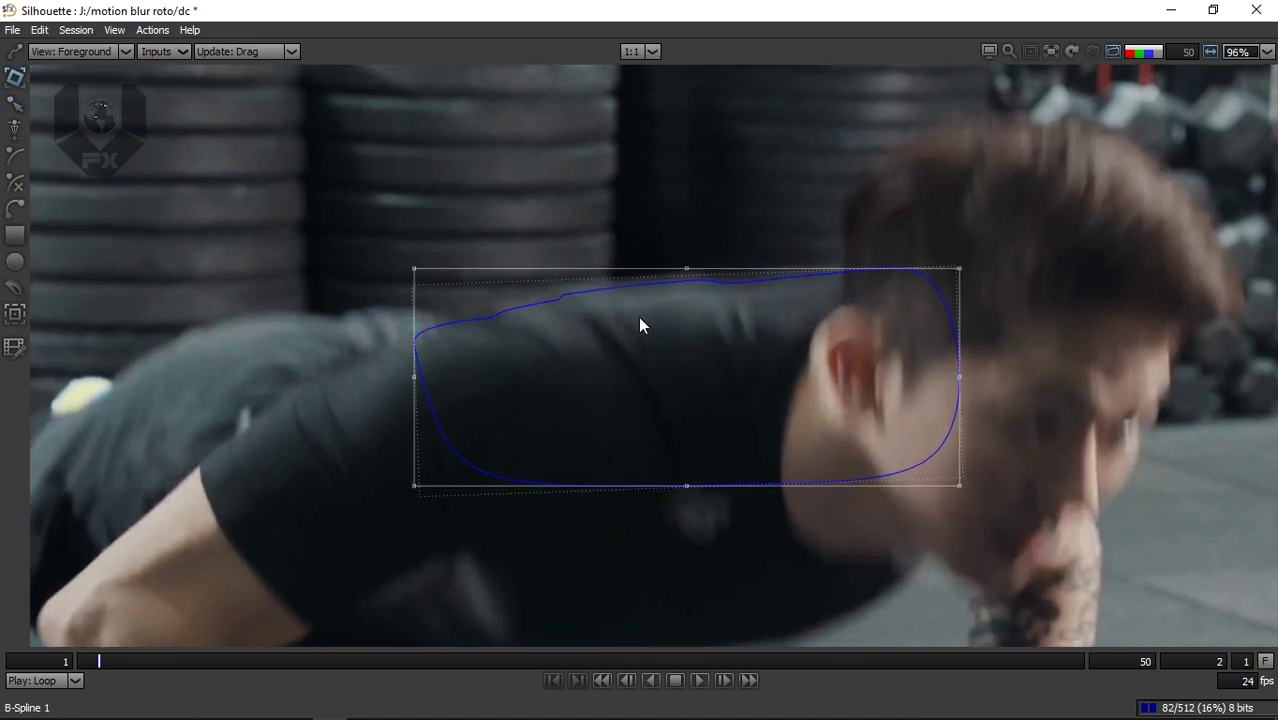
scroll(690, 304, up, 1)
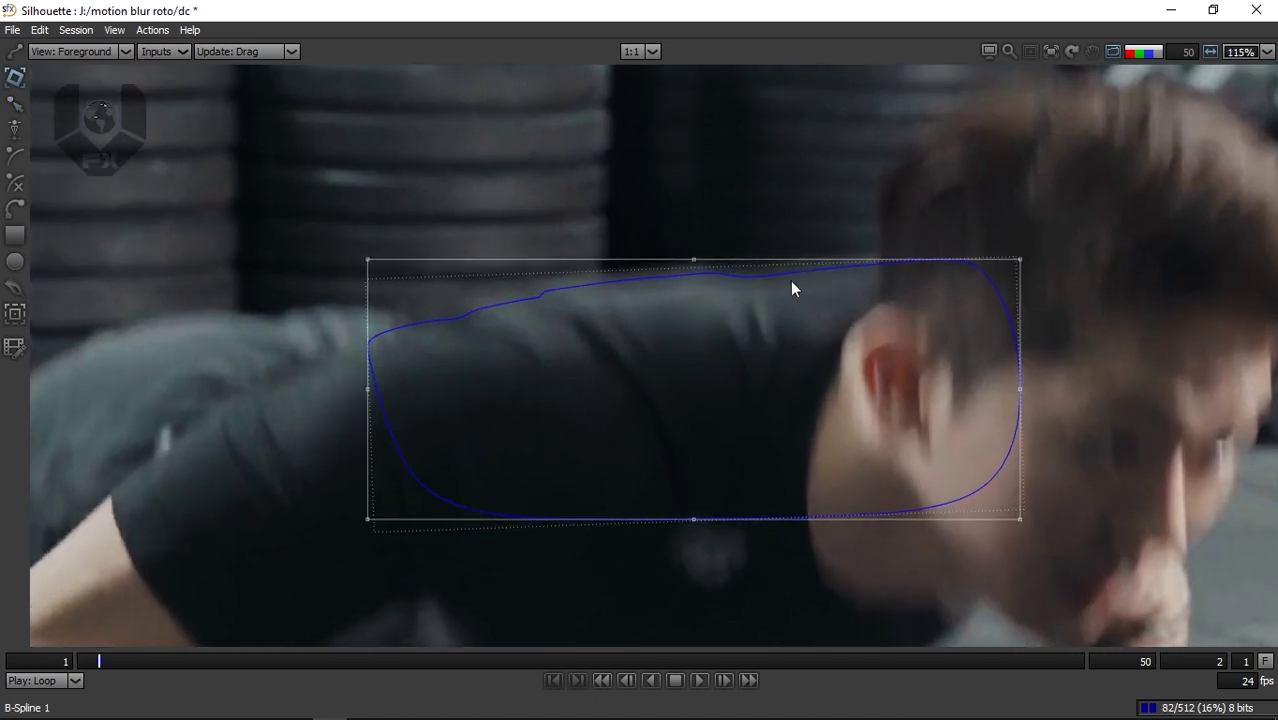
scroll(711, 330, down, 1)
key(Left)
key(Right)
key(Right)
key(Left)
Show the roto output on frame 2 and restore the full panel layout around the viewer.
key(3)
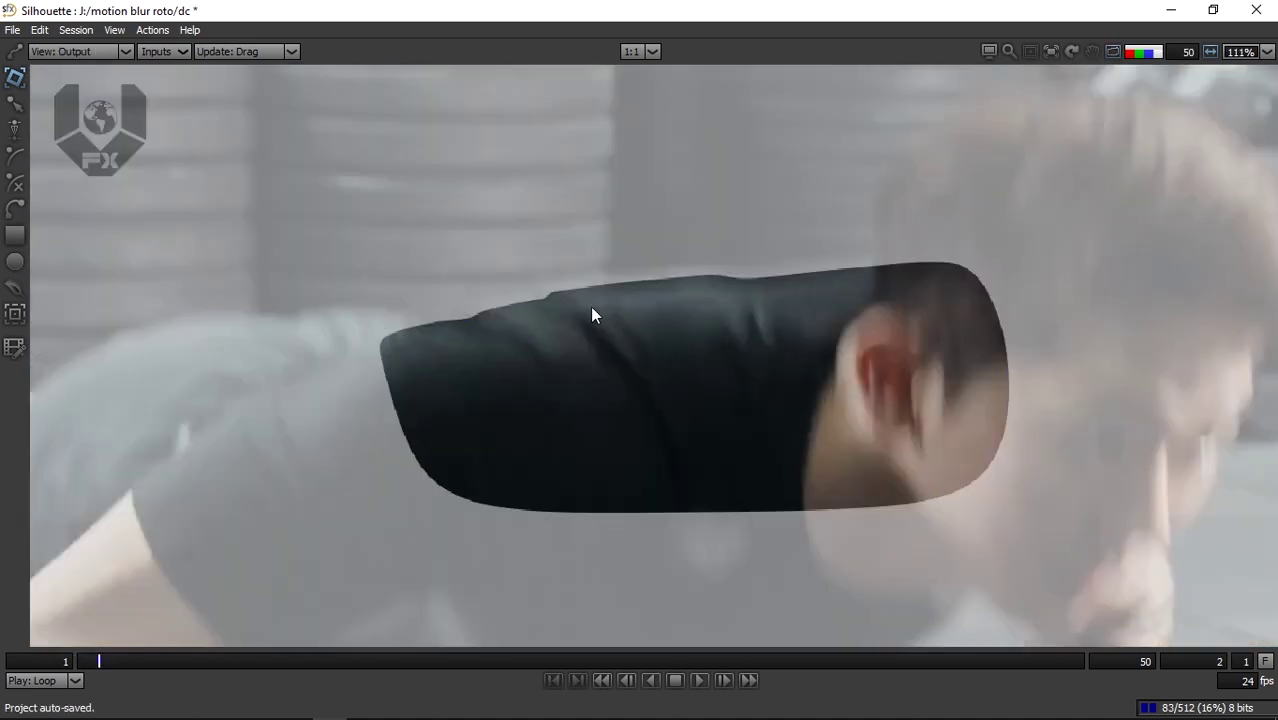
scroll(640, 280, up, 5)
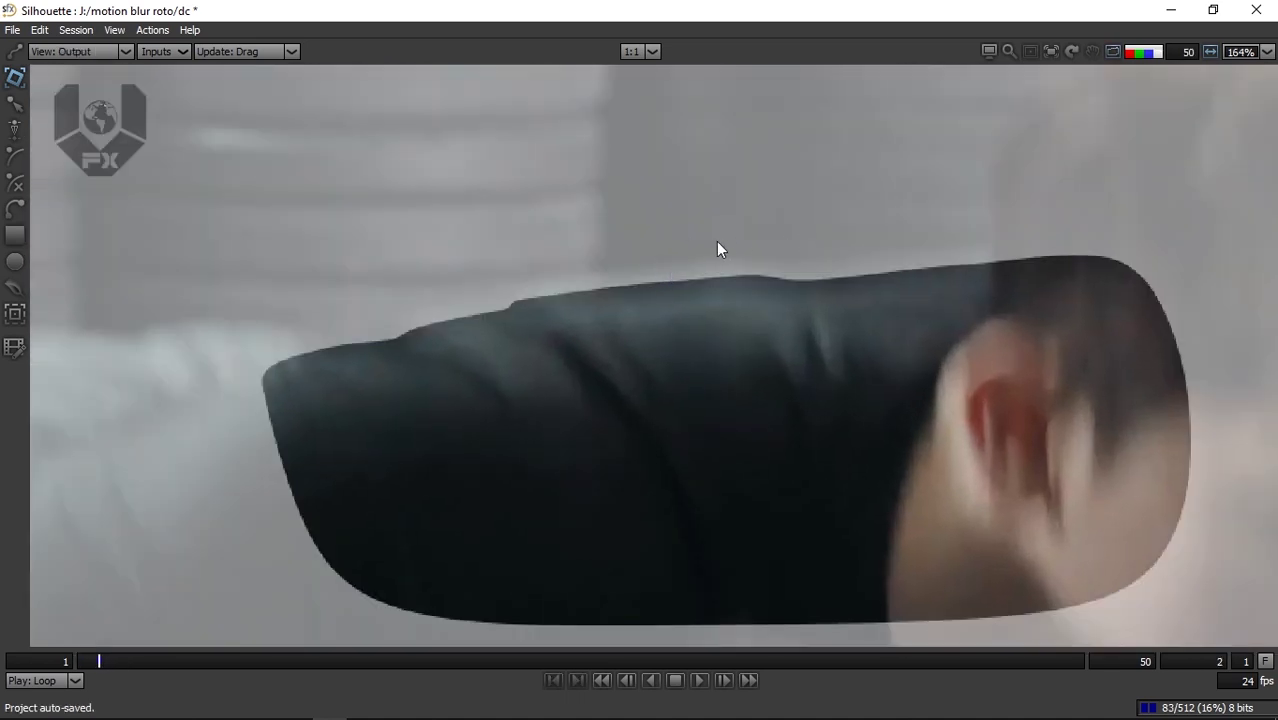
click(114, 30)
click(125, 47)
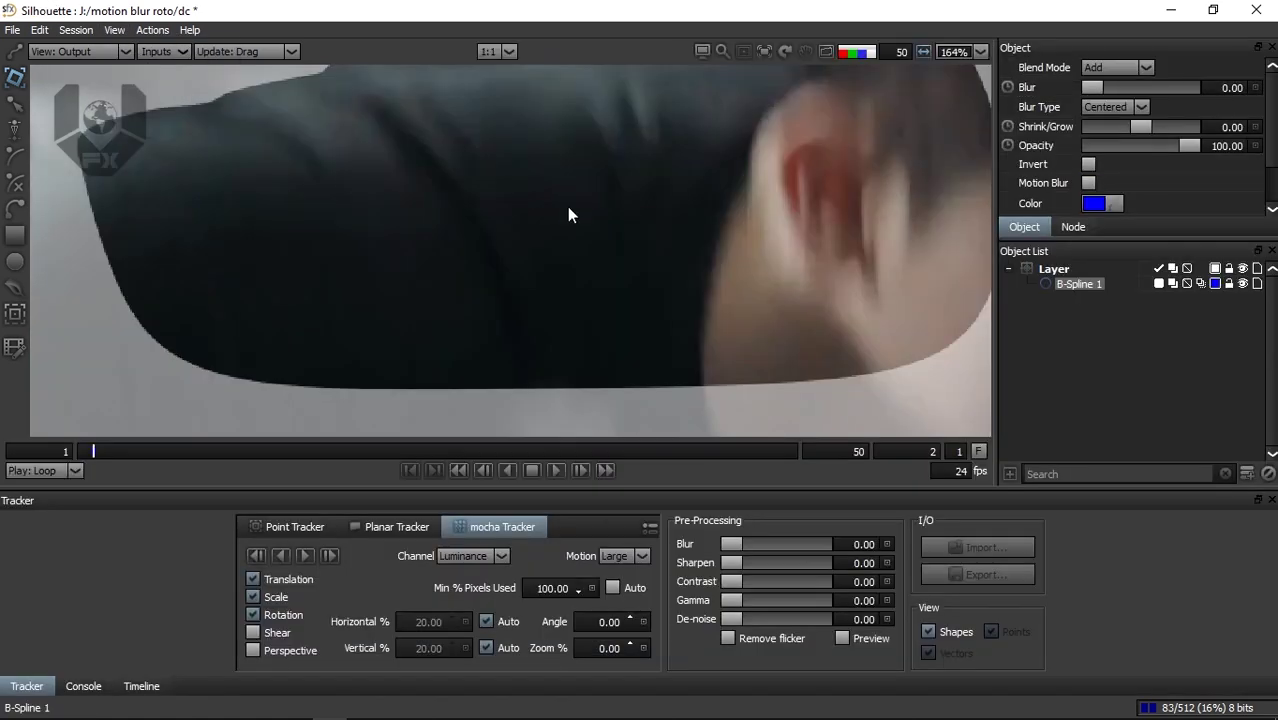
scroll(706, 282, down, 2)
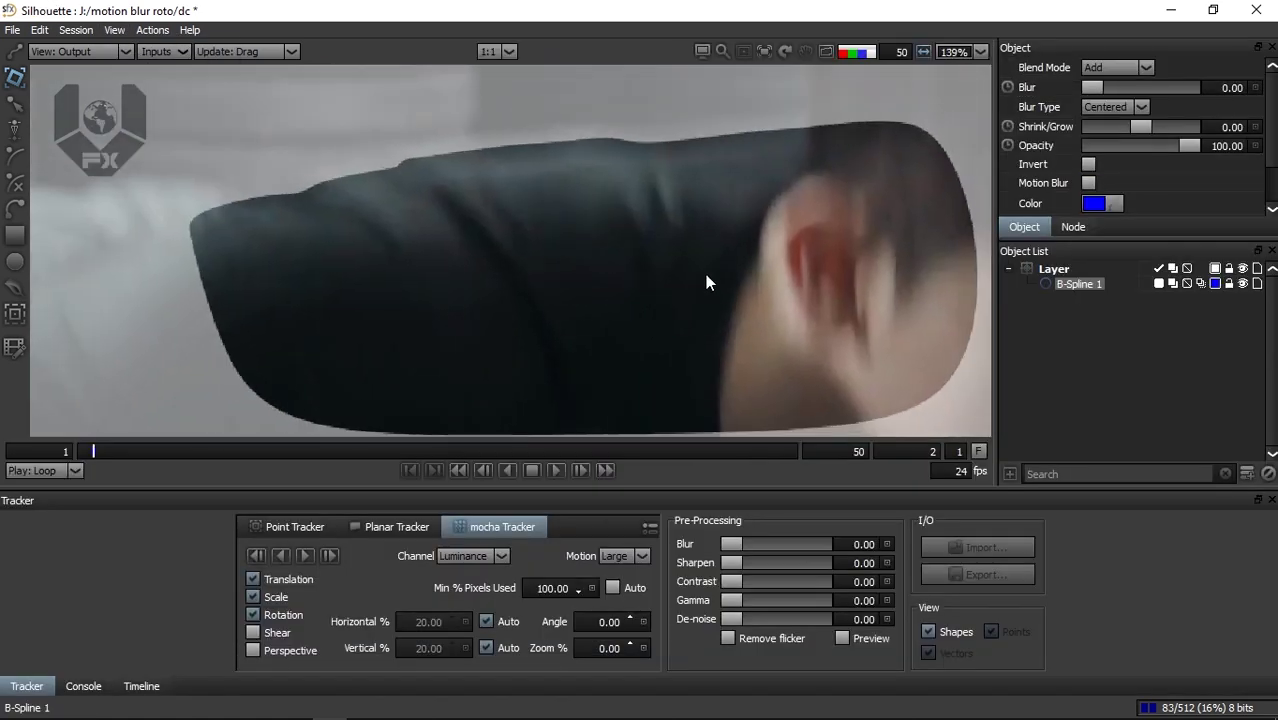
Turn on motion blur for the B-spline and compare the output of its upper edge with the foreground on frame 2.
click(1198, 283)
scroll(600, 250, up, 1)
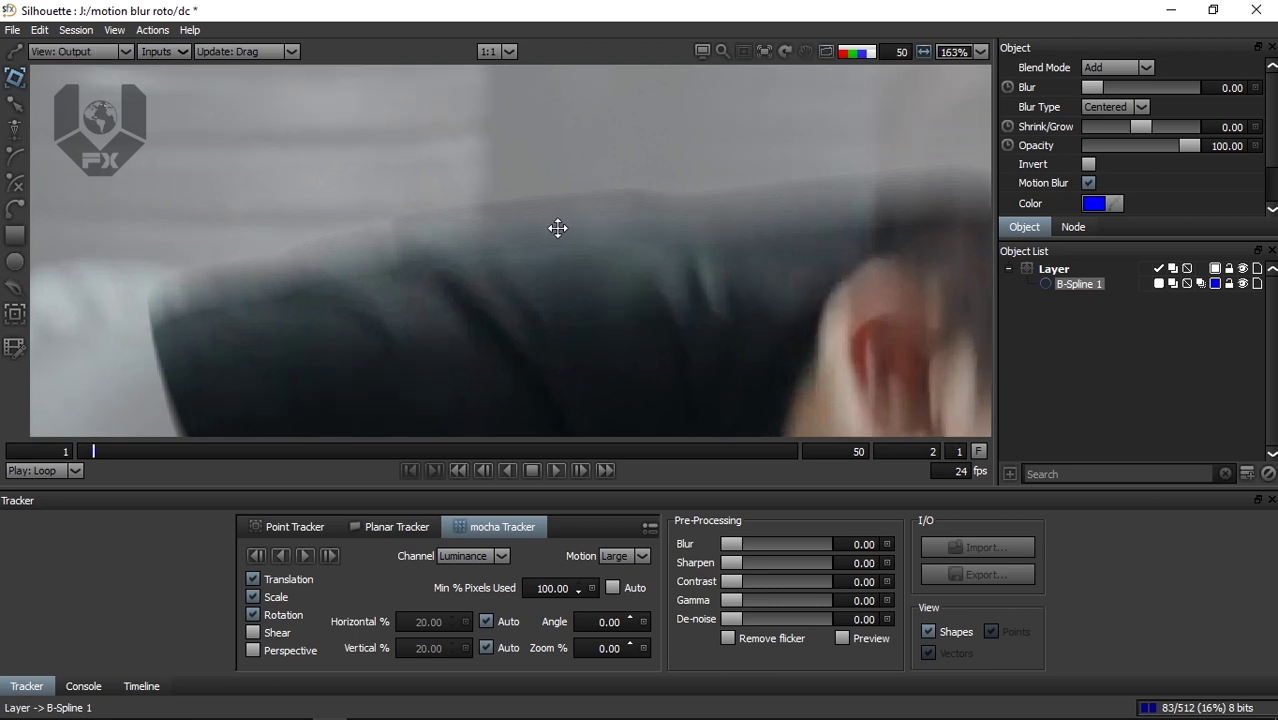
key(1)
scroll(553, 228, down, 1)
key(3)
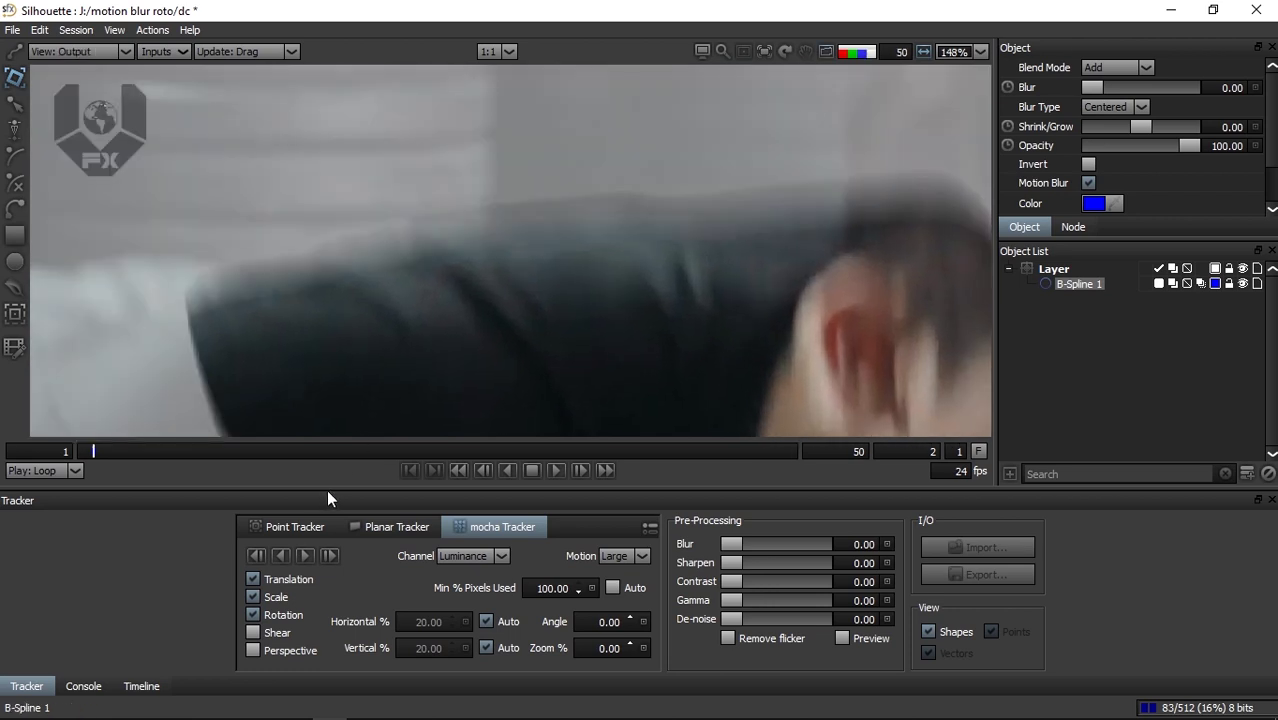
Show the timeline and compare the B-spline's outline on the foreground with its motion-blurred alpha matte on frame 2.
click(141, 686)
key(1)
scroll(473, 208, up, 3)
key(3)
key(1)
scroll(483, 250, up, 1)
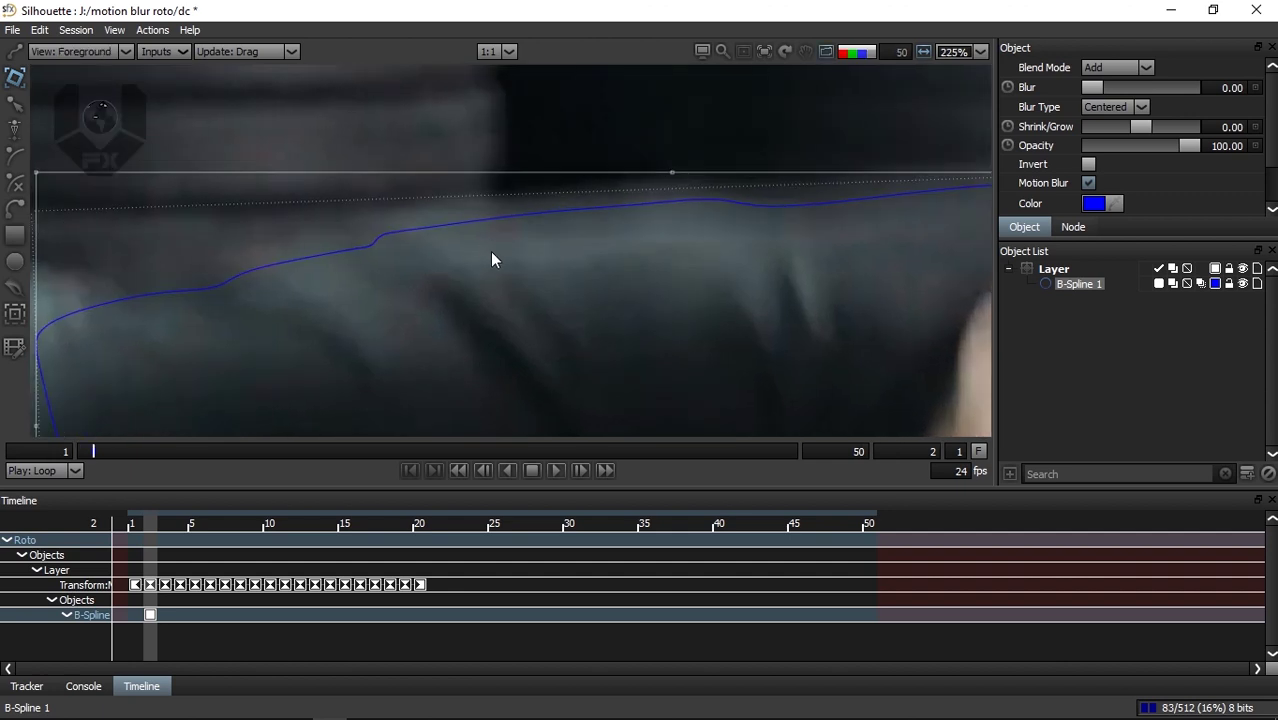
key(3)
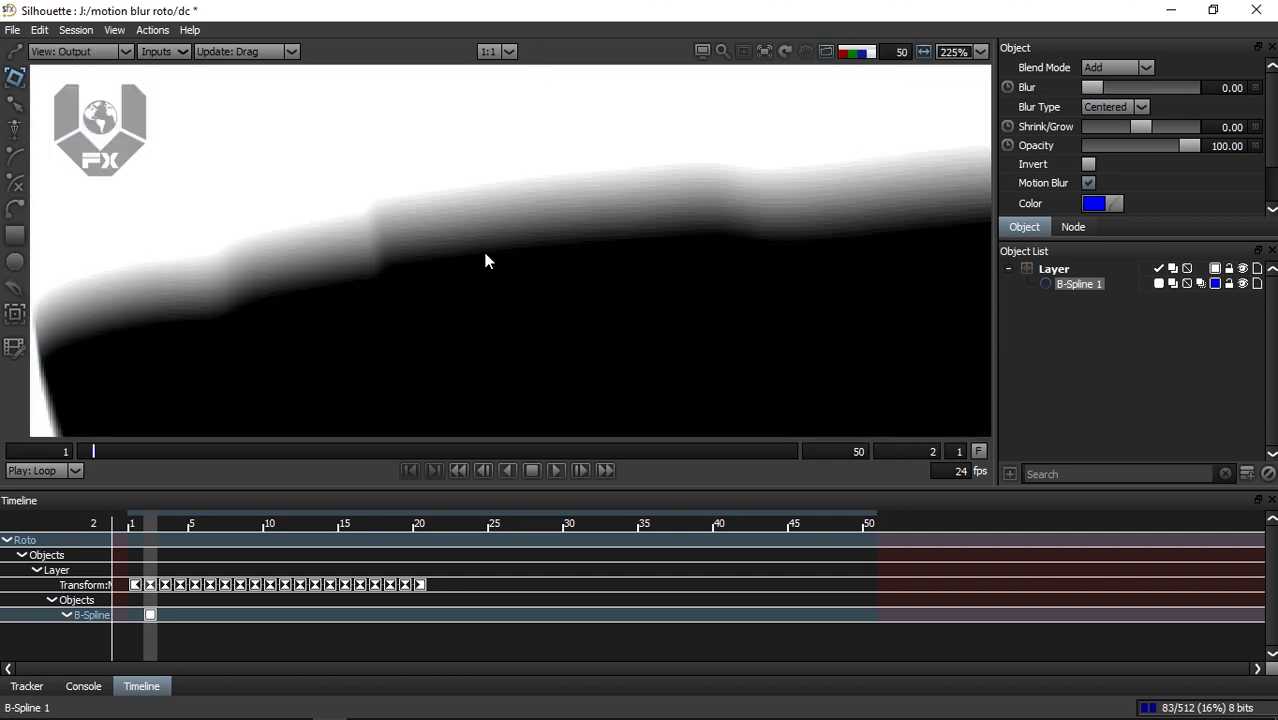
key(a)
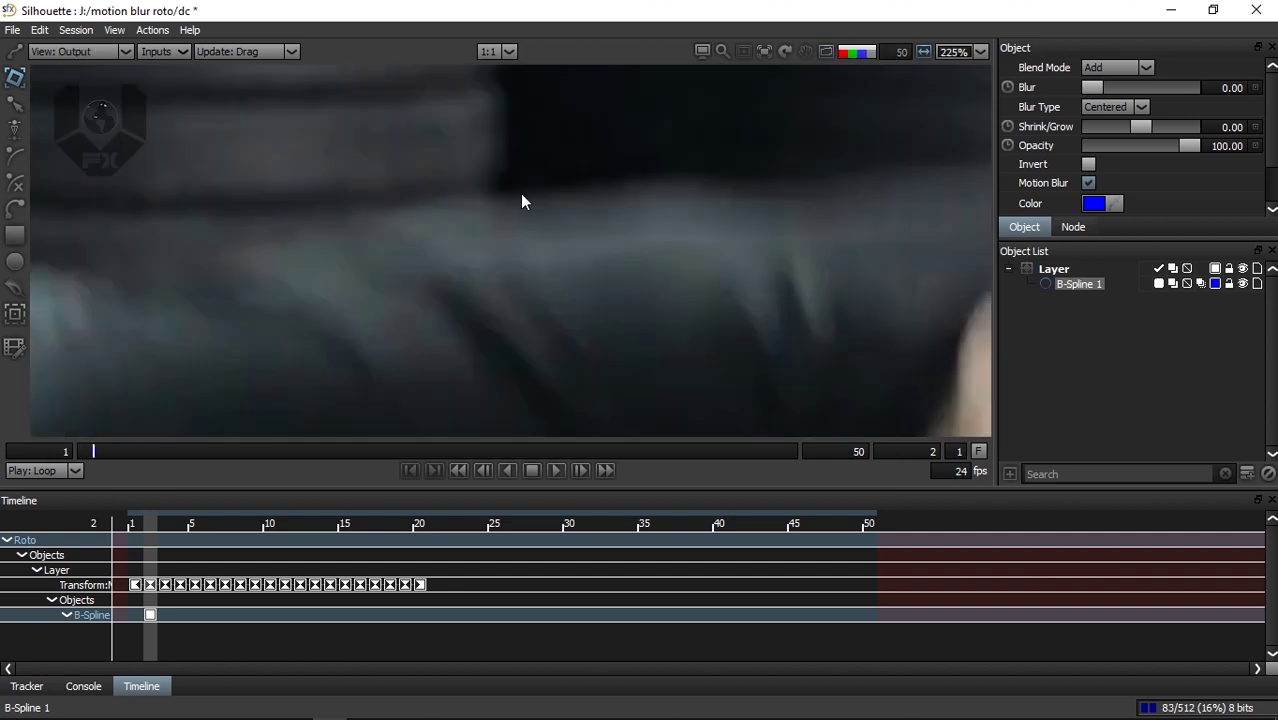
key(a)
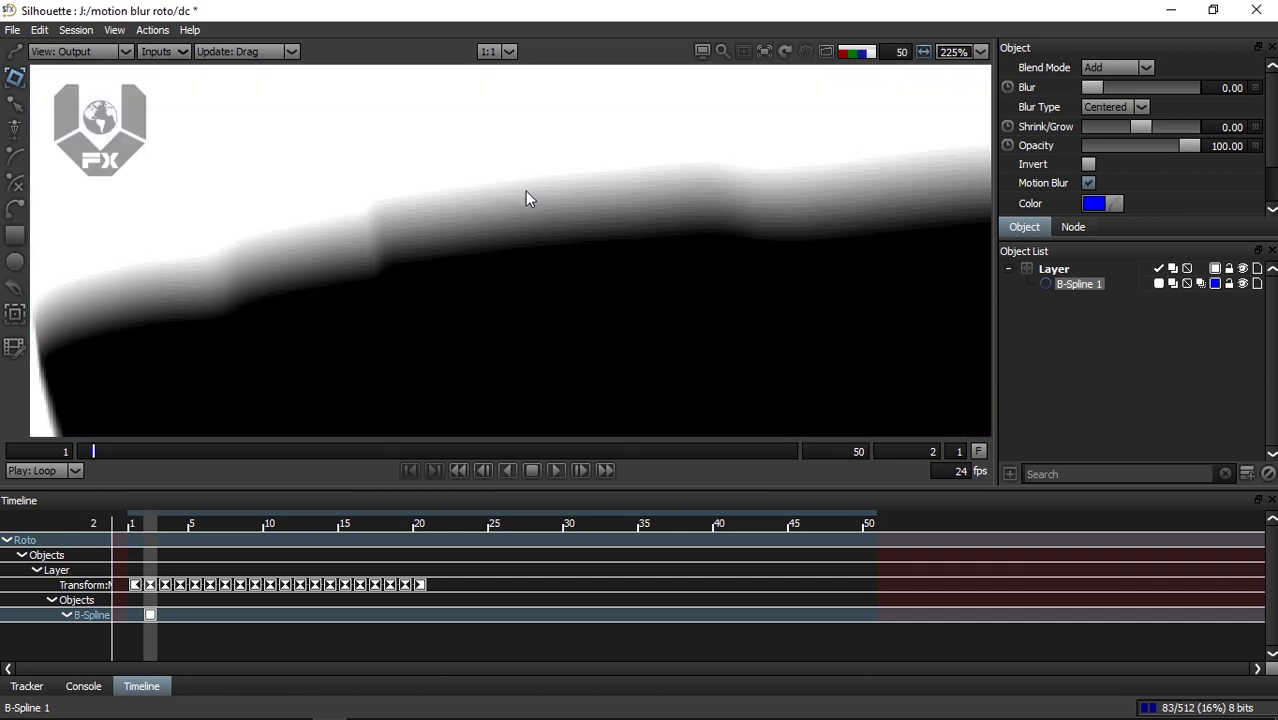
key(1)
scroll(524, 185, down, 1)
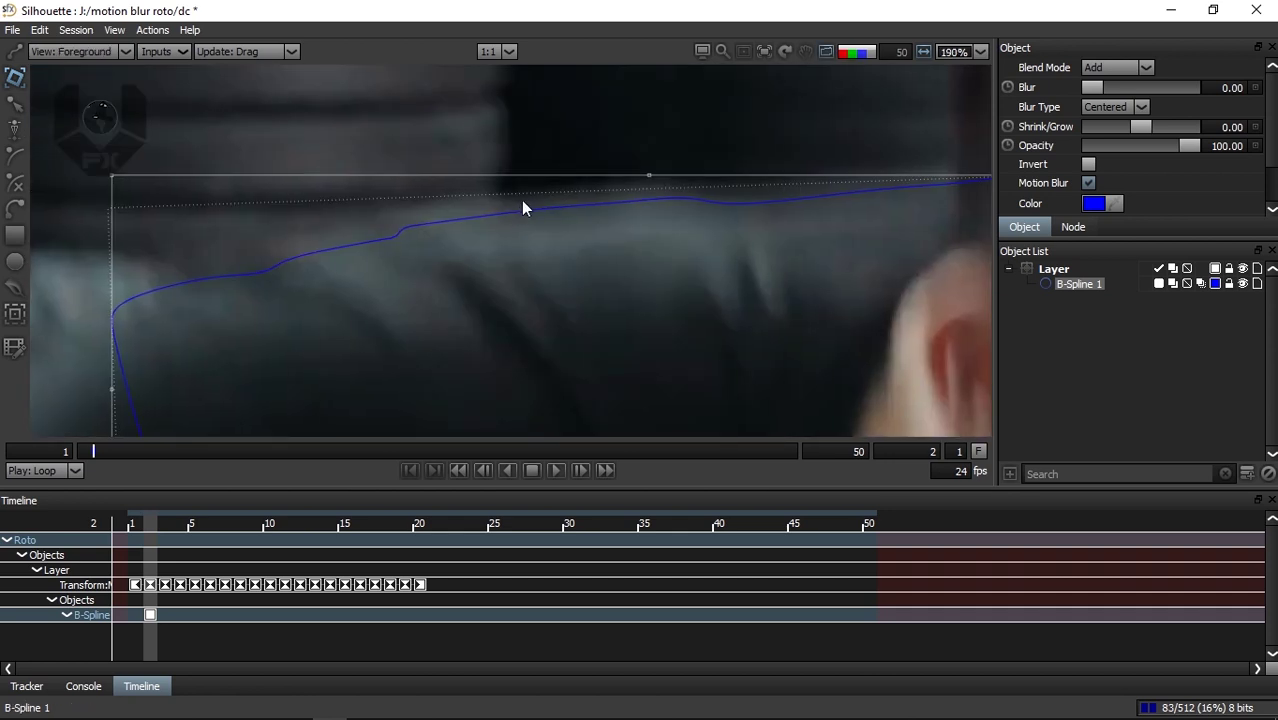
Maximize the viewer and frame the B-spline's upper edge from the shoulder to the ear.
click(110, 30)
click(137, 48)
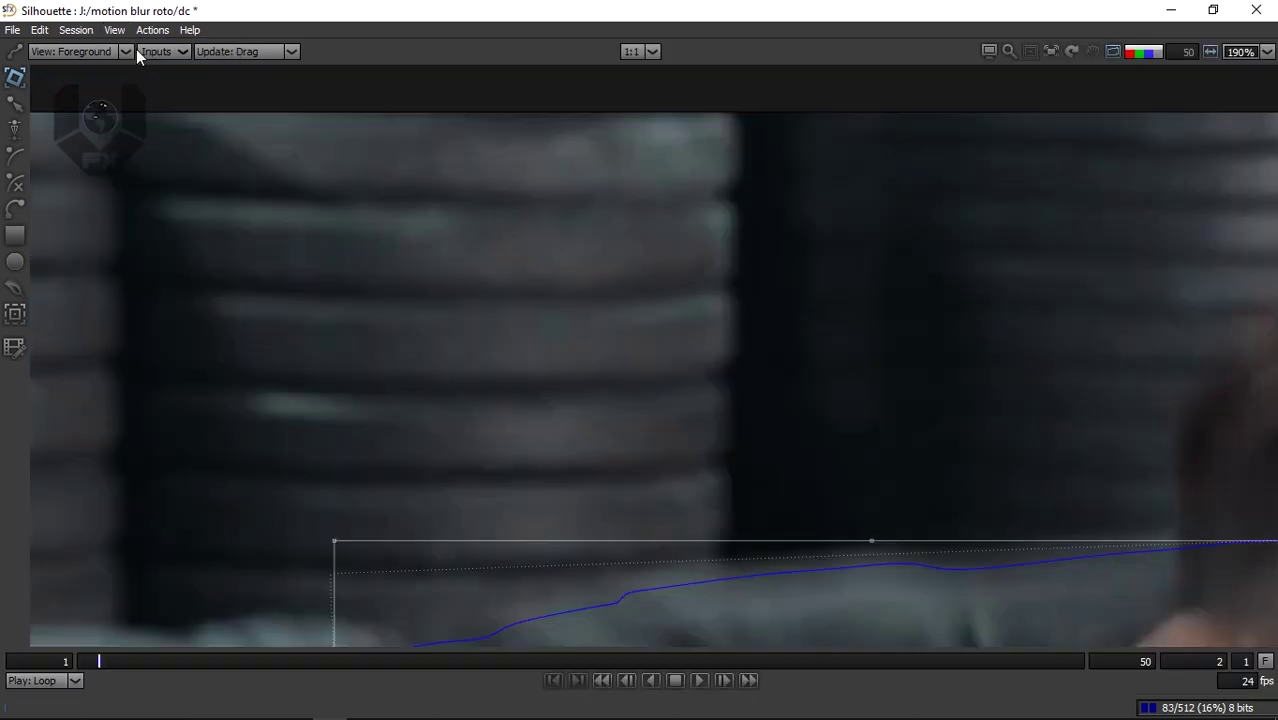
drag(429, 337, 377, 231)
drag(487, 351, 403, 249)
scroll(517, 337, down, 1)
scroll(620, 350, up, 3)
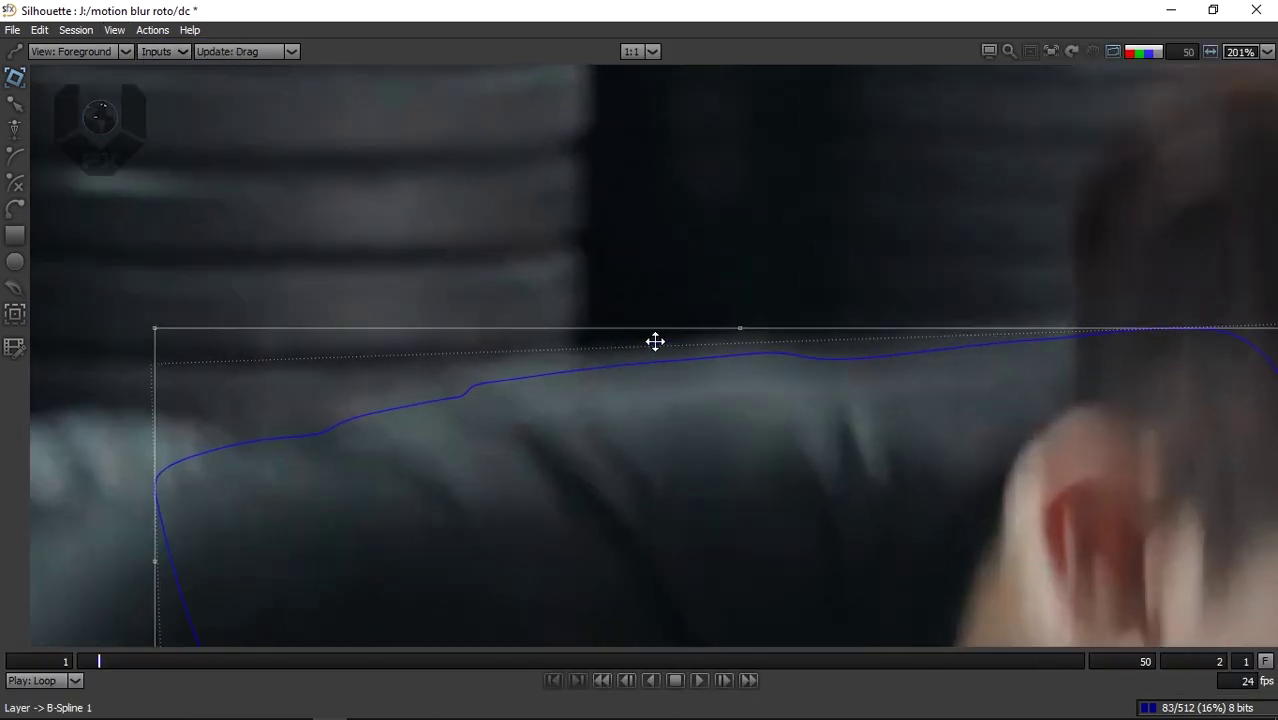
Reshape the middle points of the B-spline's upper edge on frames 1 and 3 to follow the back.
key(r)
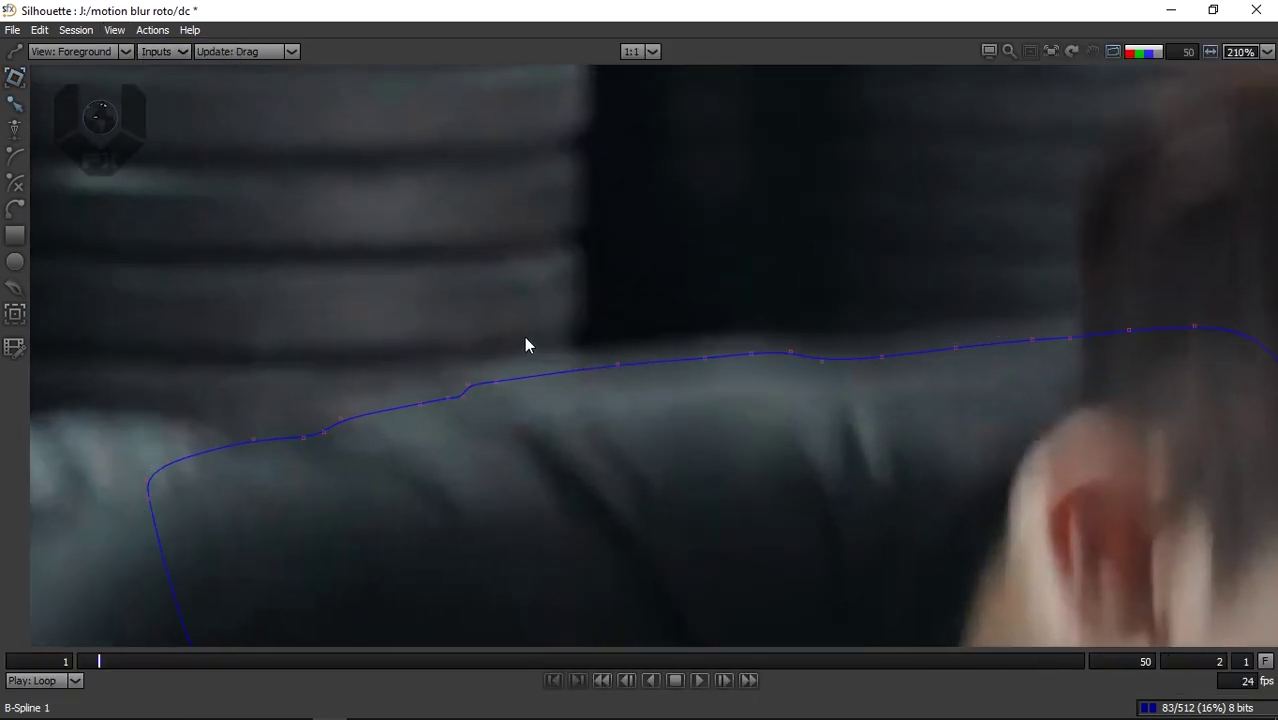
drag(402, 270, 849, 478)
key(Left)
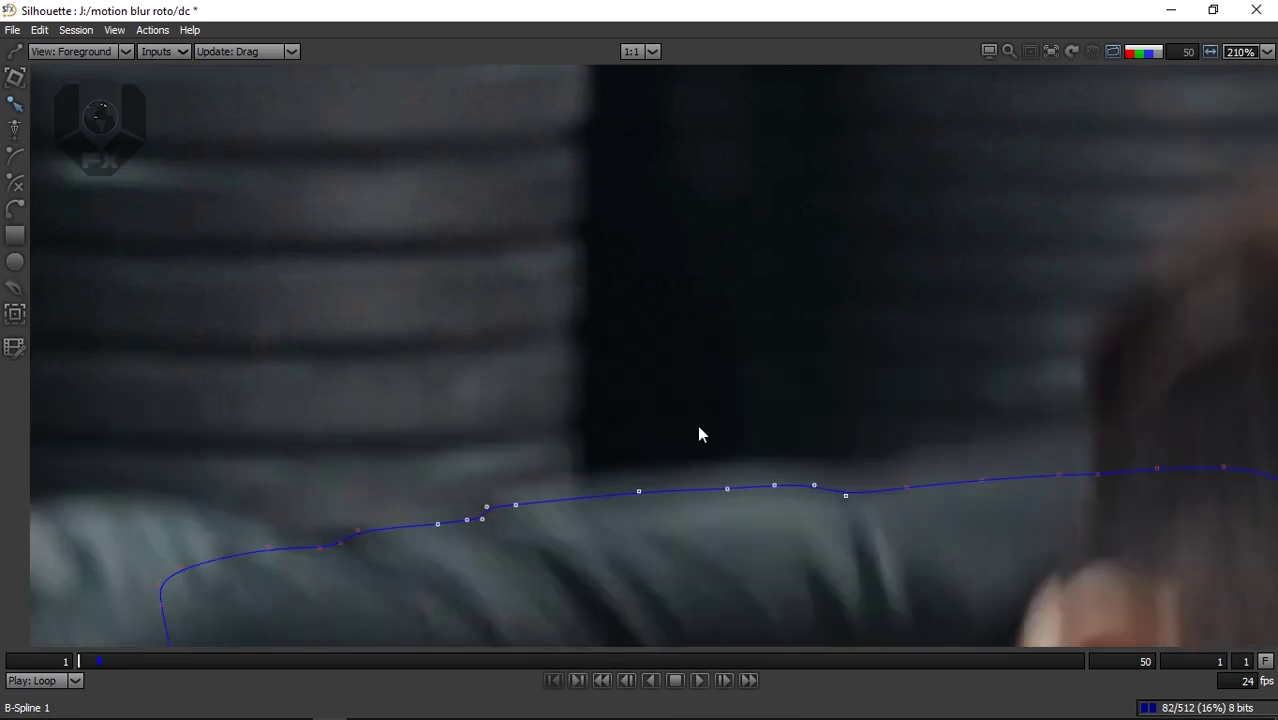
drag(638, 491, 642, 496)
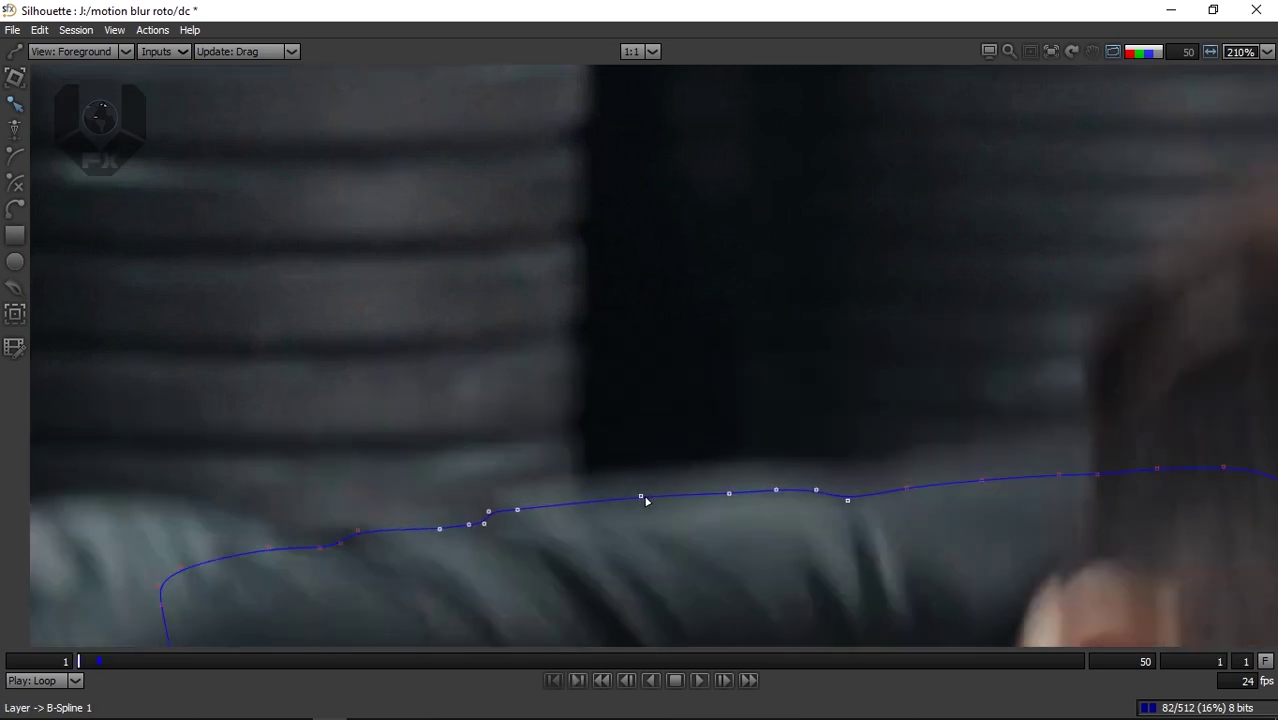
key(Right)
drag(594, 244, 589, 240)
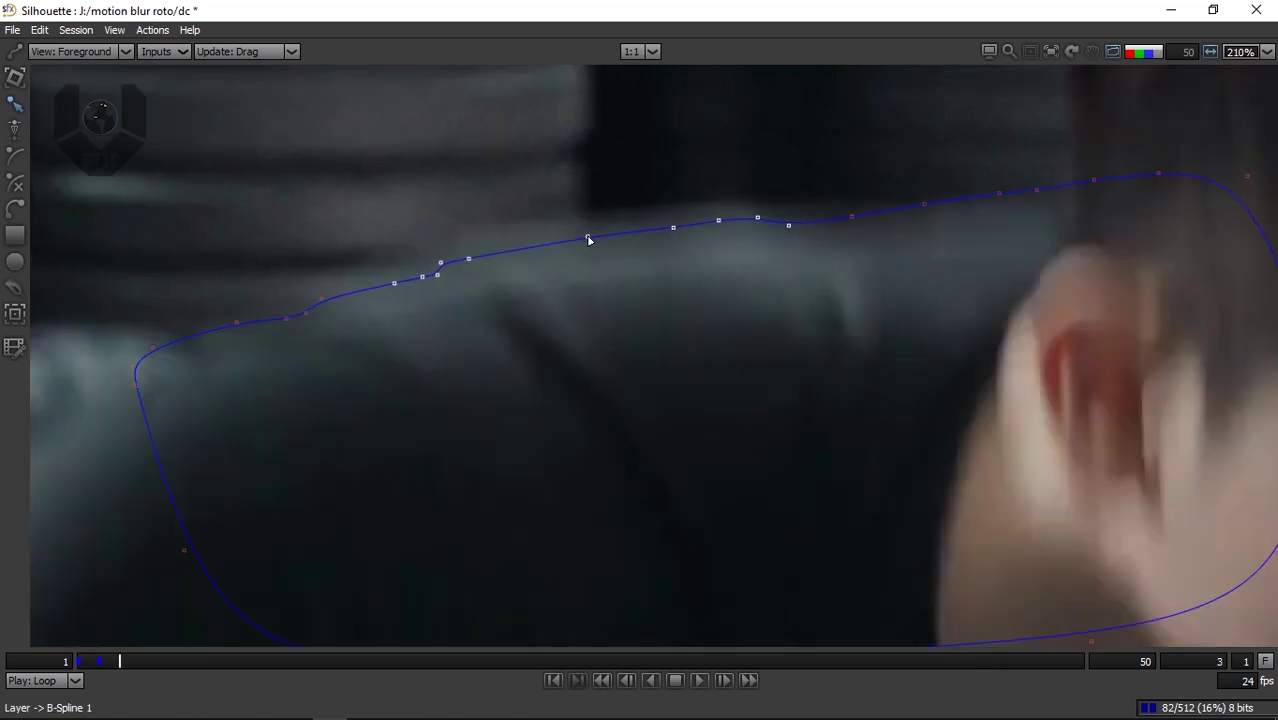
Examine the motion-blurred output along the back's upper edge on frame 2, toggling the alpha display.
key(z)
key(3)
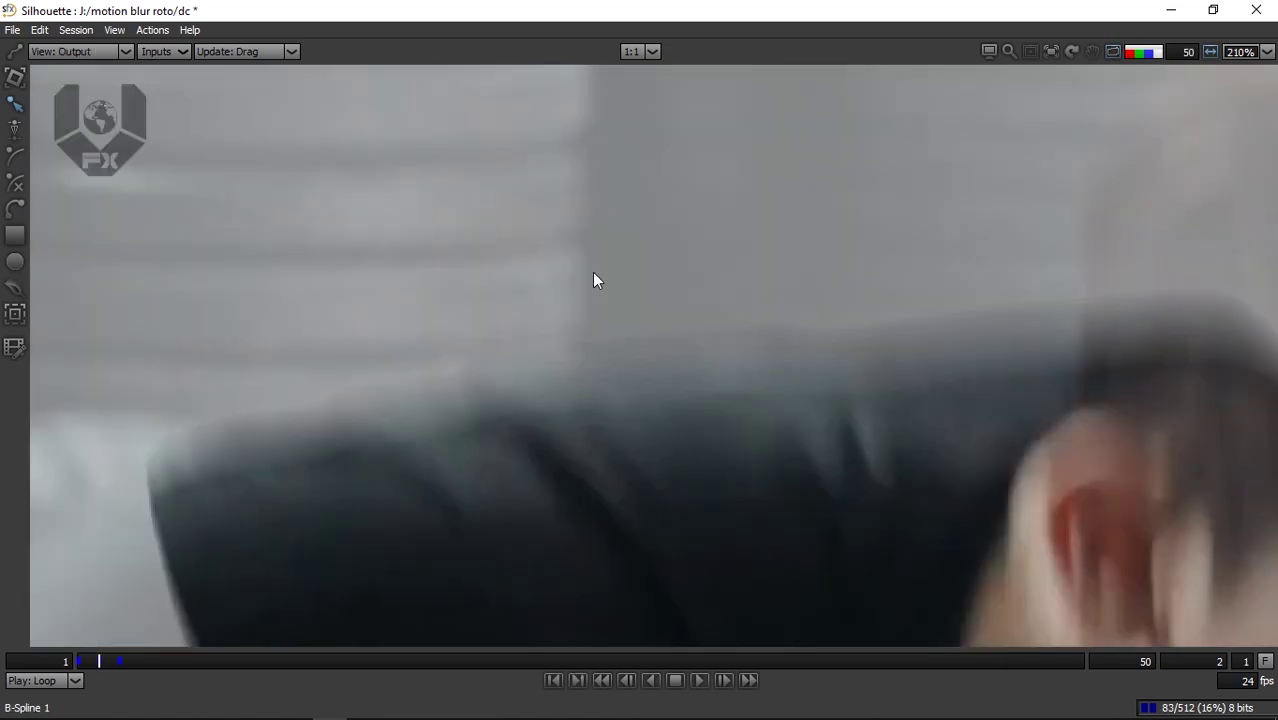
scroll(641, 392, up, 3)
key(a)
key(a)
key(a)
key(a)
key(a)
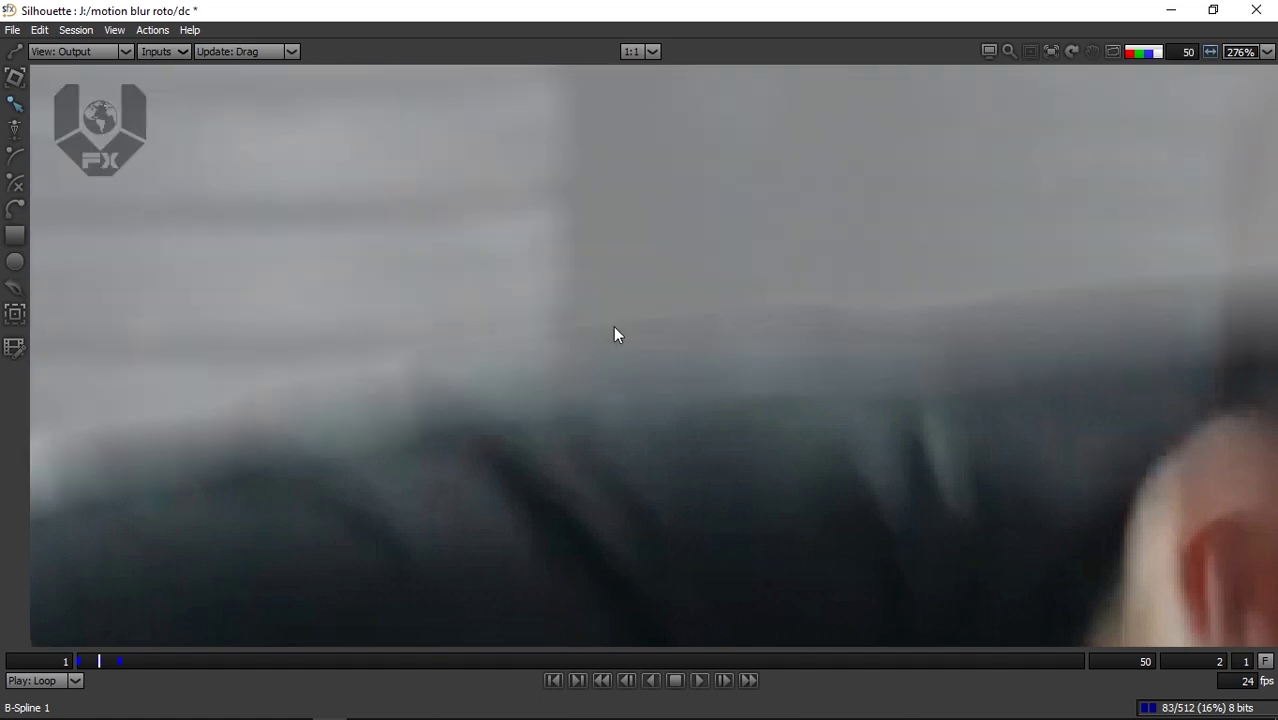
key(1)
key(o)
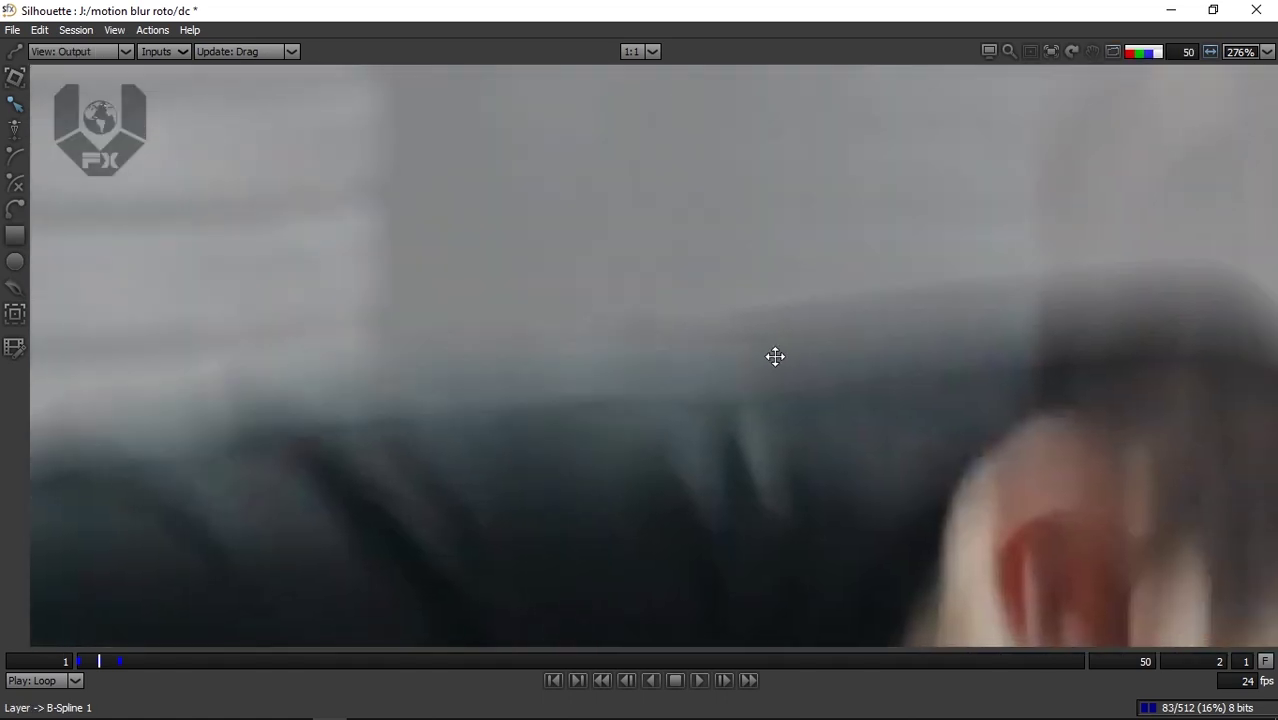
Adjust the B-spline's upper-edge points near the neck on frame 2, checking the outline against the blurred output.
key(1)
key(3)
key(1)
key(3)
key(1)
drag(1014, 326, 1014, 336)
Check the blurred edge near the neck on frame 2 by toggling the alpha display and switching between output and foreground.
key(3)
key(a)
key(a)
key(a)
key(a)
key(a)
key(a)
key(a)
key(a)
key(a)
key(1)
scroll(885, 347, down, 1)
key(3)
key(1)
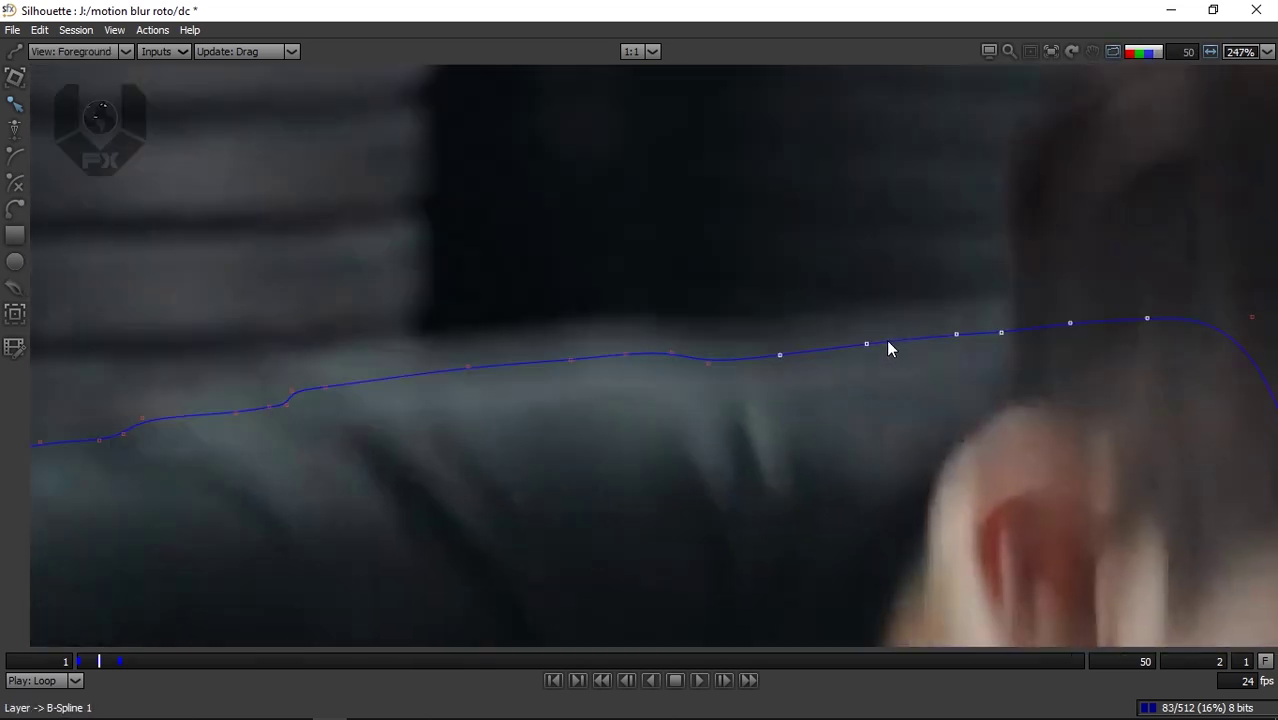
On frame 1, raise the B-spline's individual upper-edge points near the neck to meet the shirt's edge.
key(Left)
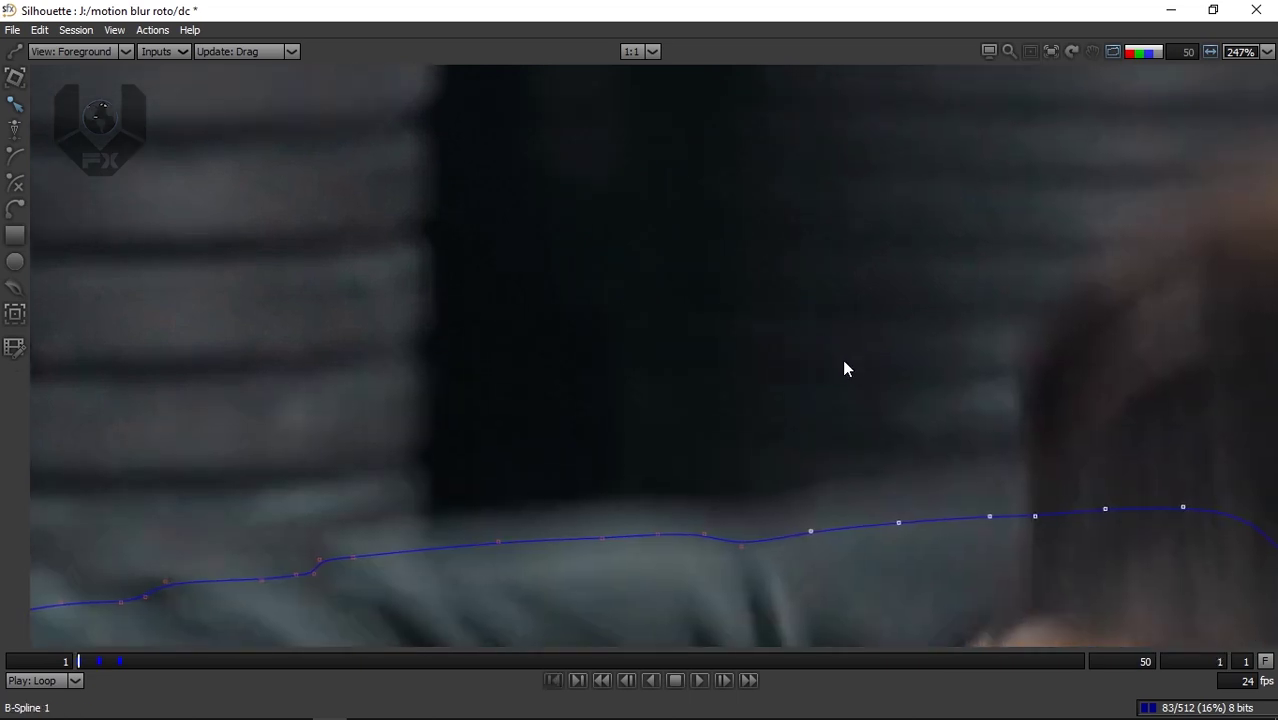
drag(964, 514, 1003, 440)
click(889, 456)
drag(801, 467, 798, 458)
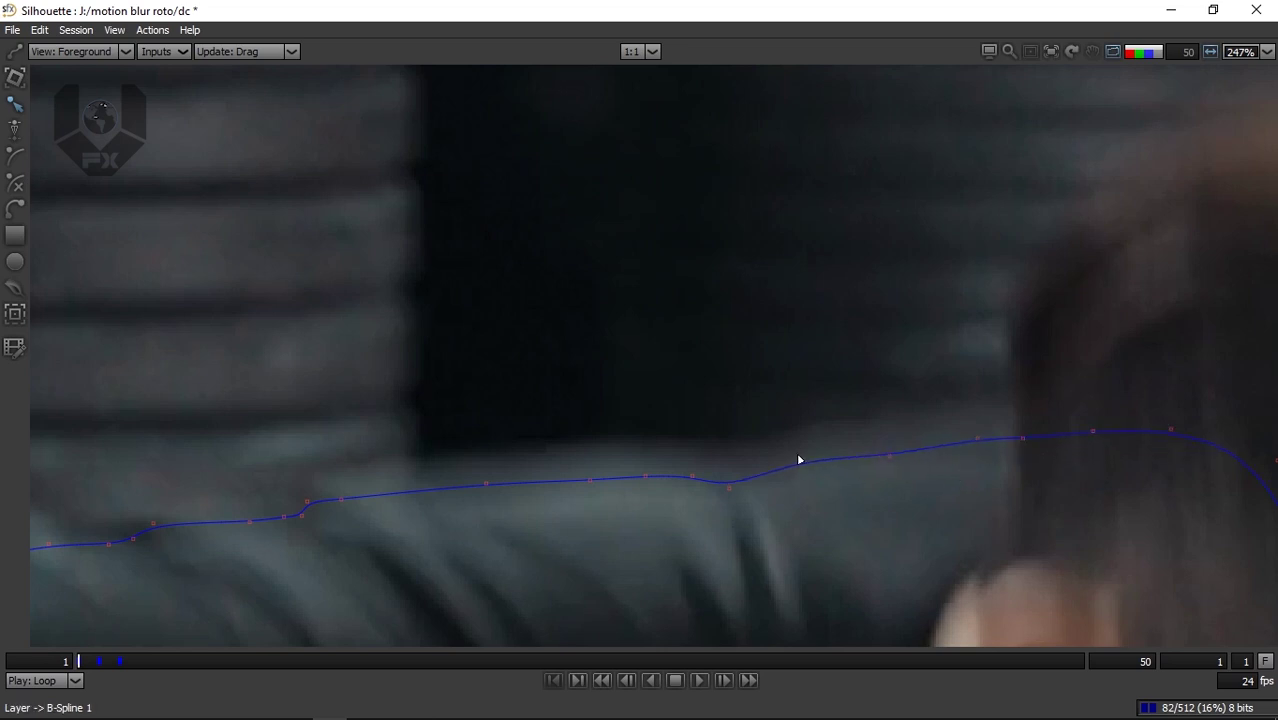
drag(886, 455, 890, 447)
click(981, 436)
drag(1022, 439, 1026, 431)
drag(618, 486, 735, 384)
scroll(735, 384, down, 2)
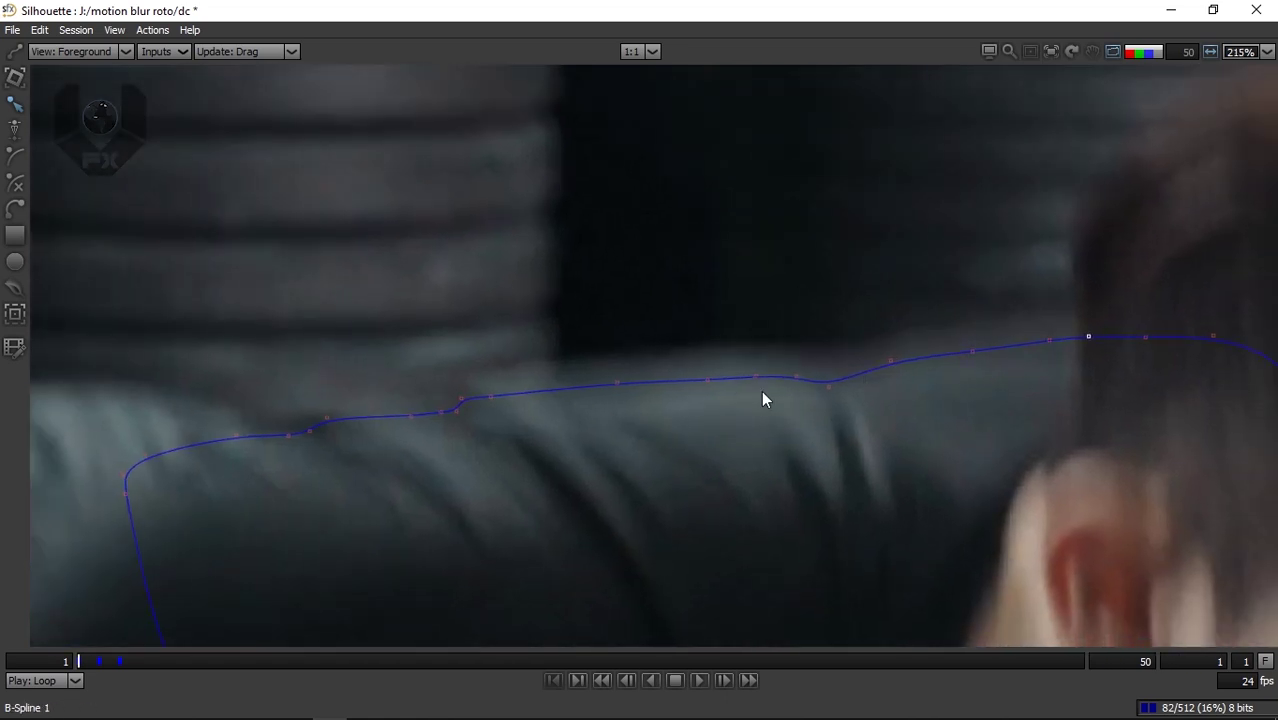
On frame 3, select the B-spline's points from the neck around the head and transform them downward to fit the back's edge.
key(Right)
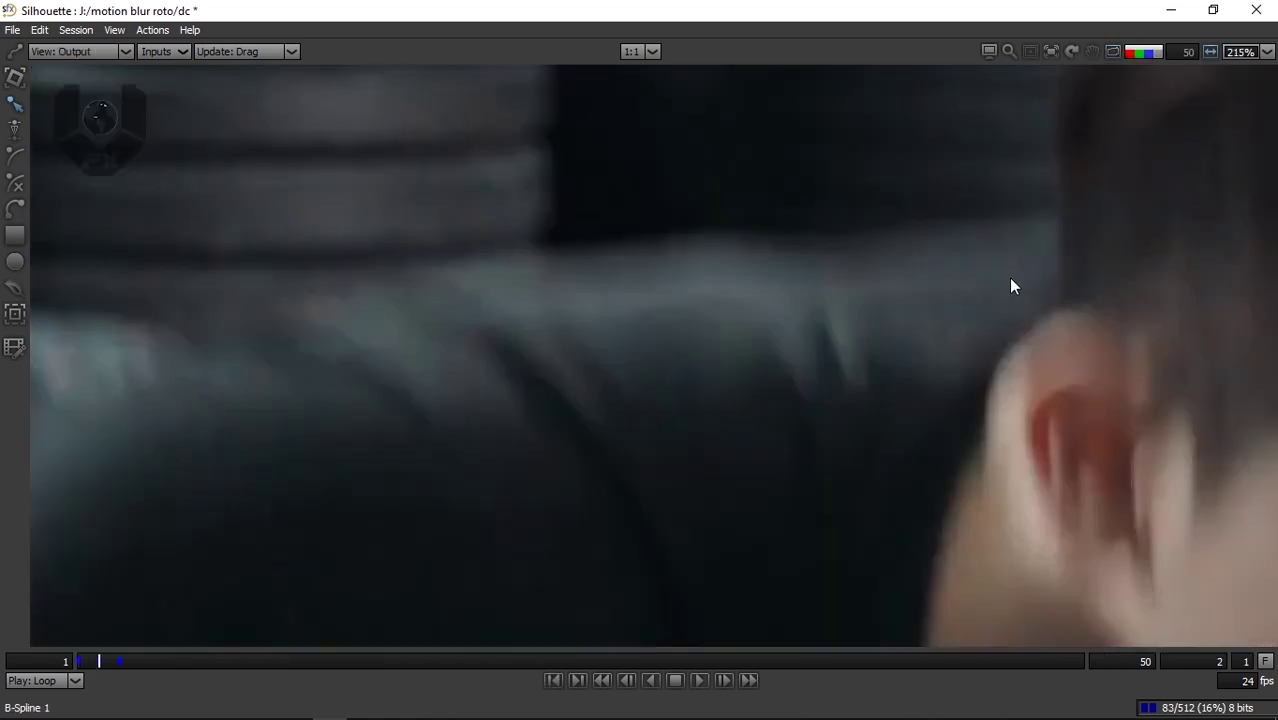
key(Right)
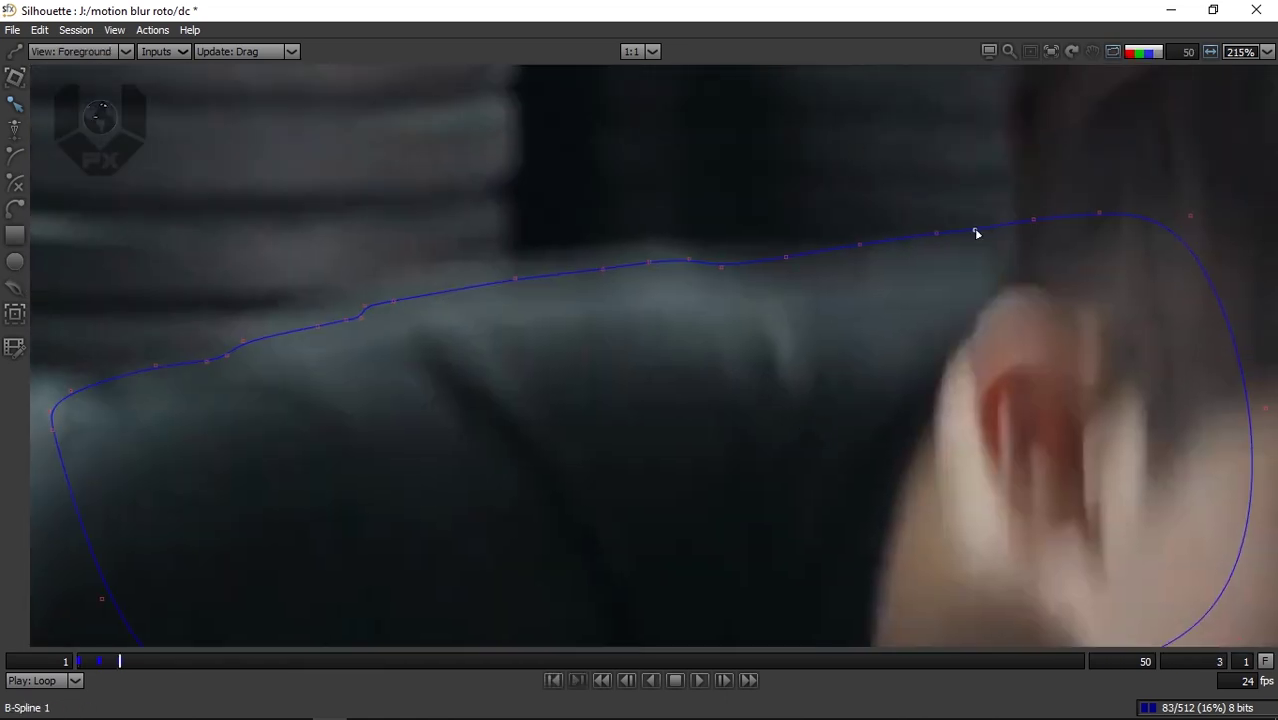
drag(817, 117, 1270, 451)
drag(747, 128, 925, 284)
key(t)
key(t)
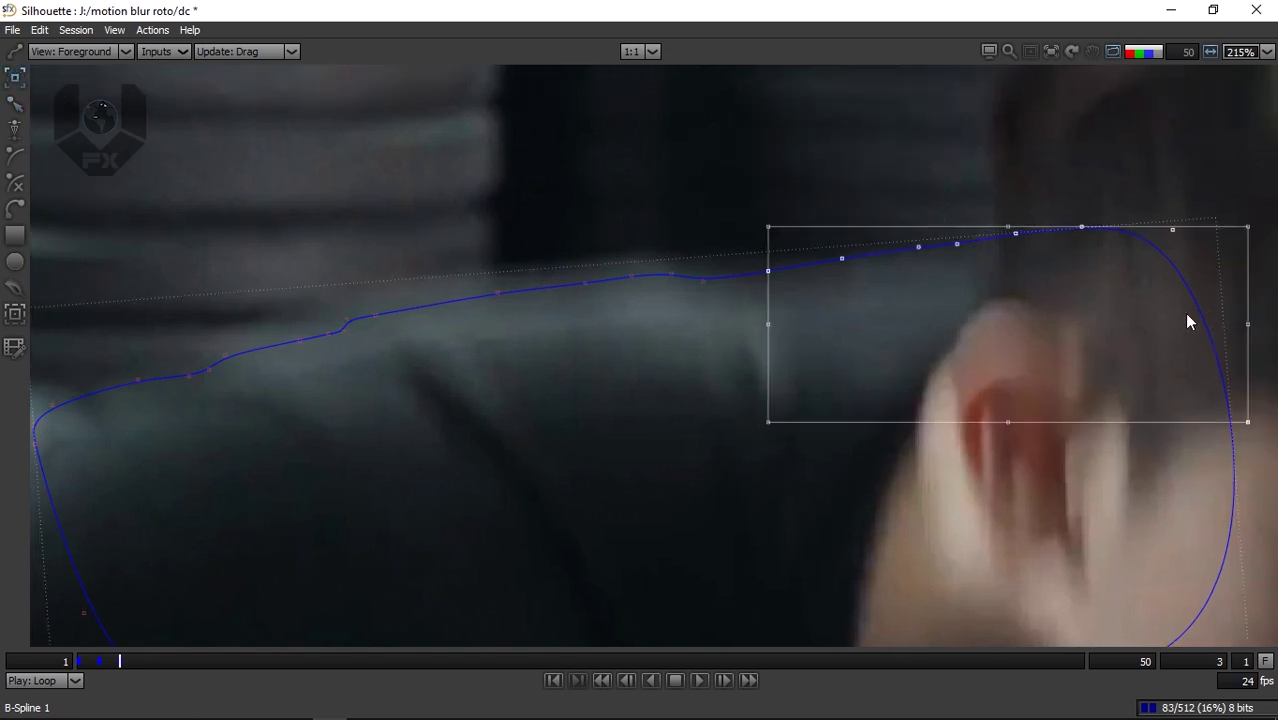
drag(1244, 338, 1247, 371)
click(769, 252)
key(ctrl+z)
drag(766, 256, 766, 267)
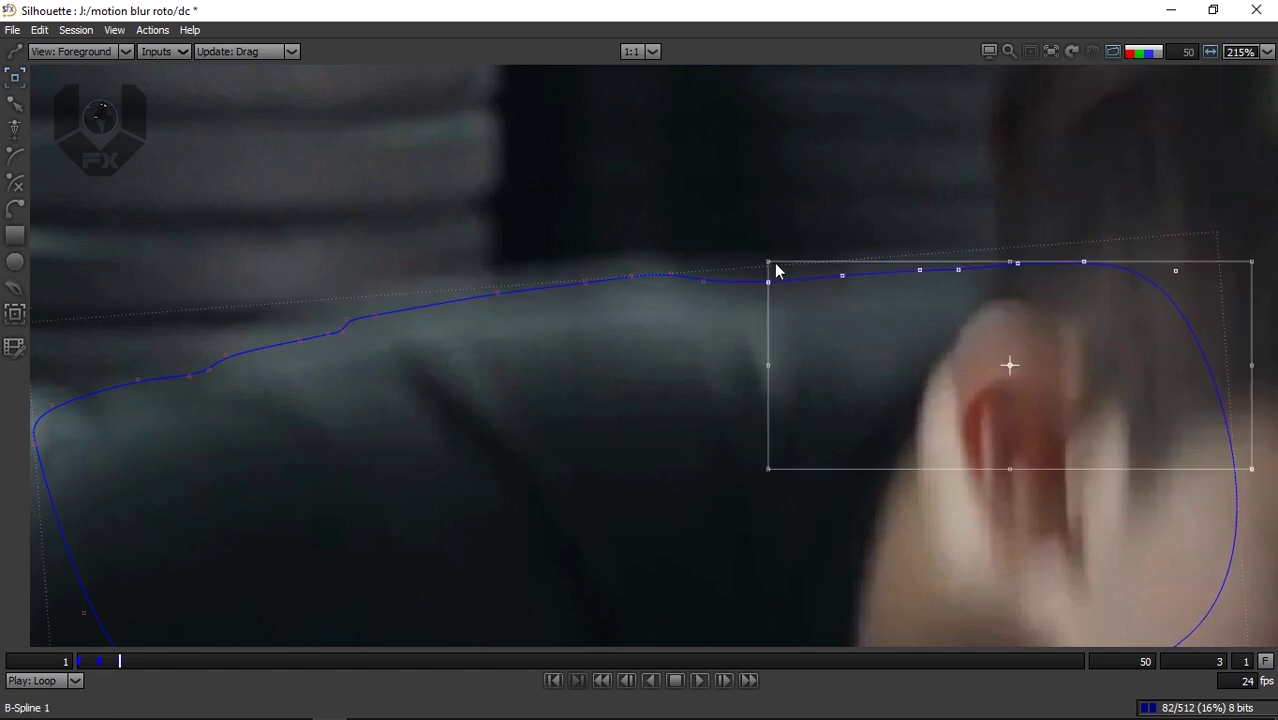
Inspect the blurred upper edge in the output on frame 2 with alpha toggled, comparing it with the foreground.
key(z)
key(3)
scroll(923, 390, up, 1)
key(a)
key(a)
key(a)
key(a)
key(a)
key(1)
scroll(920, 422, down, 3)
key(3)
key(a)
View the whole B-spline with its transform box and compare output with foreground on frames 2 and 1.
scroll(920, 426, down, 5)
drag(878, 406, 793, 357)
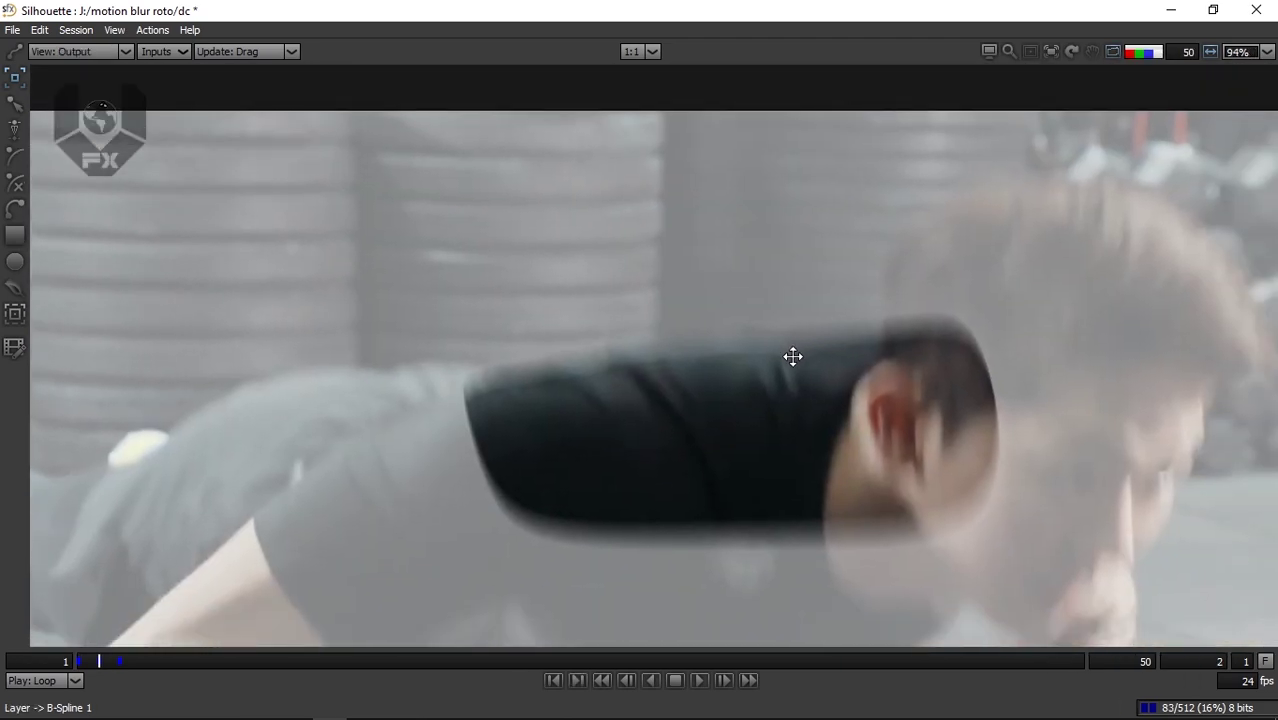
scroll(793, 357, down, 1)
key(t)
key(1)
key(3)
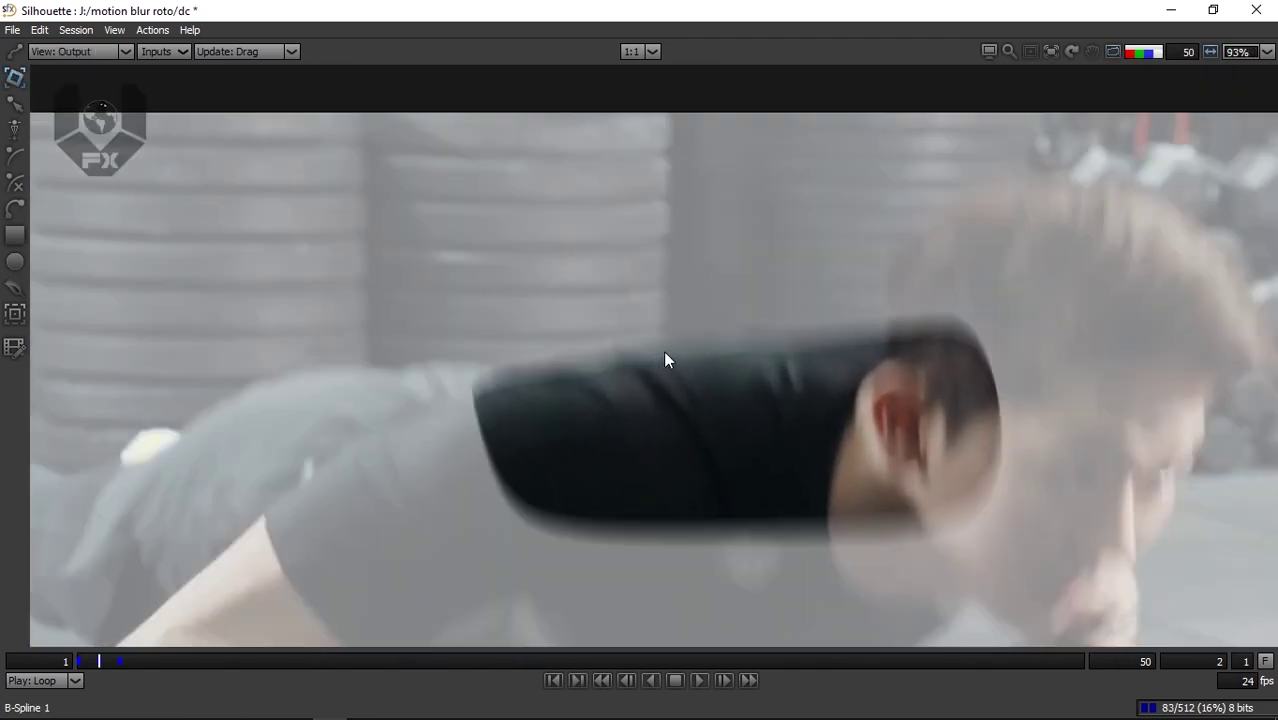
key(1)
mouse_move(101, 660)
mouse_down()
mouse_move(200, 658)
mouse_move(85, 658)
mouse_up()
key(3)
key(1)
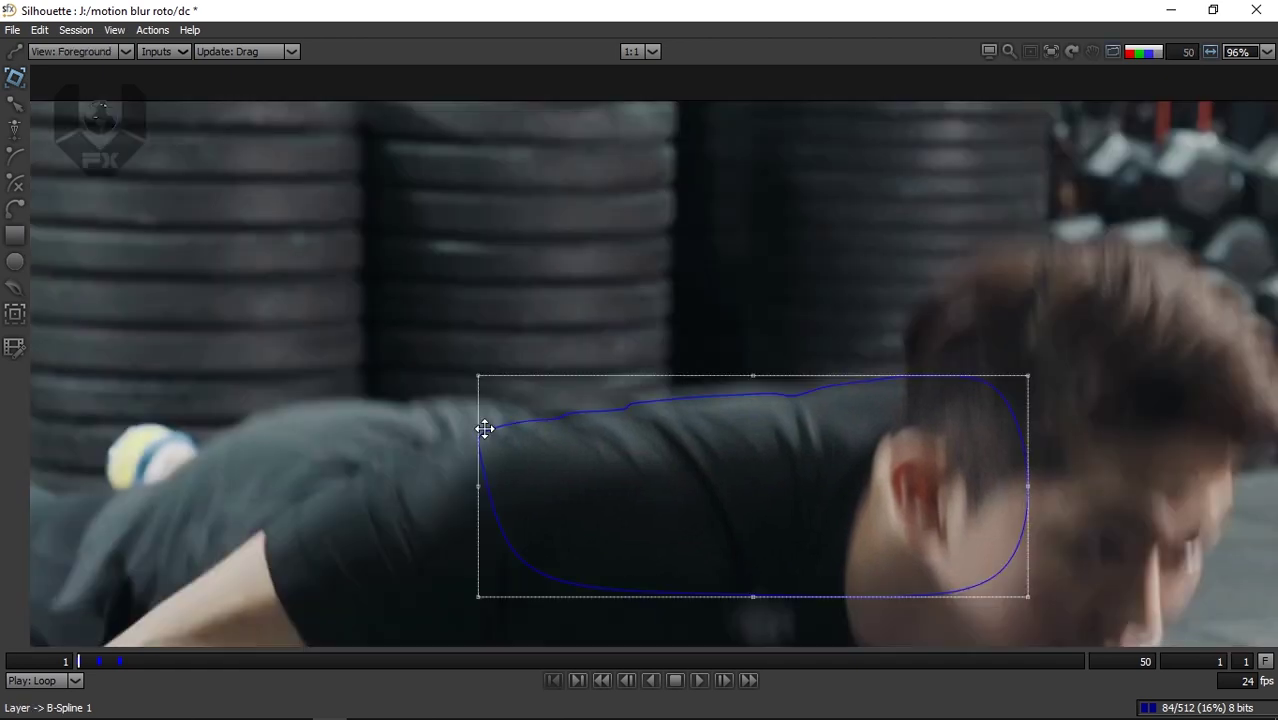
Step through frames 1 to 3 to review the B-spline's movement, comparing its blurred output with the foreground.
key(Right)
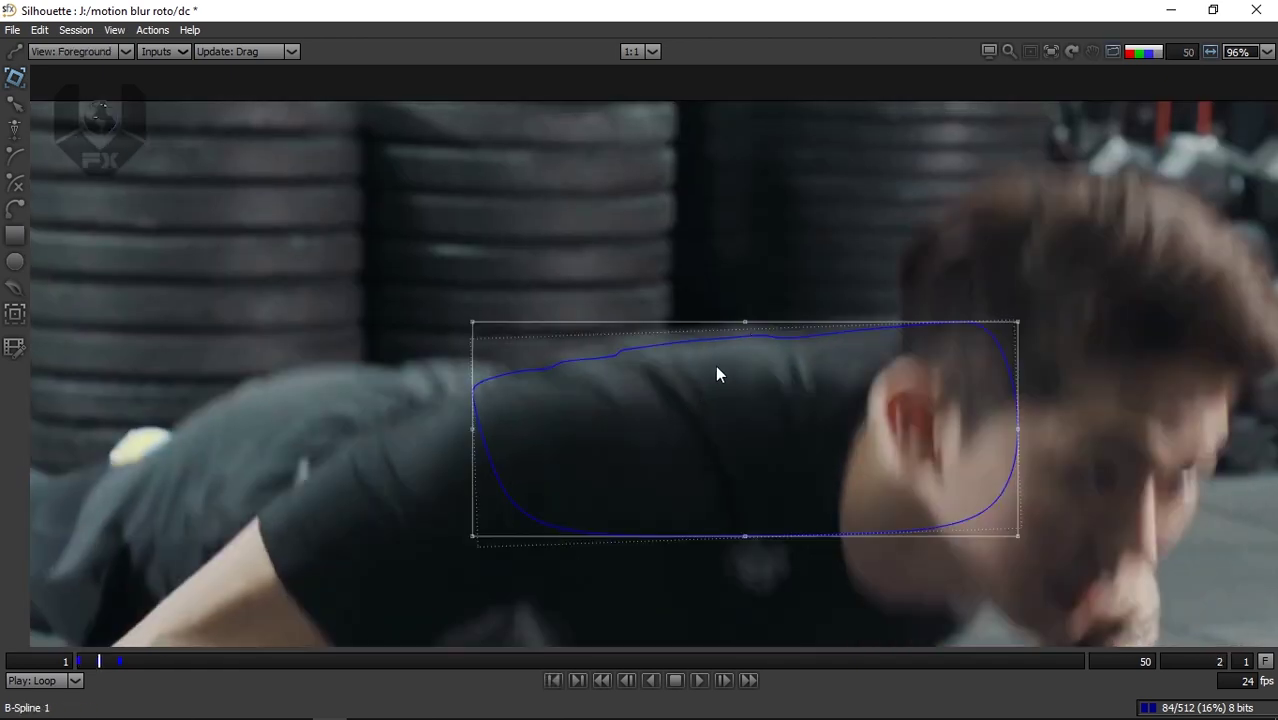
key(Right)
key(Right)
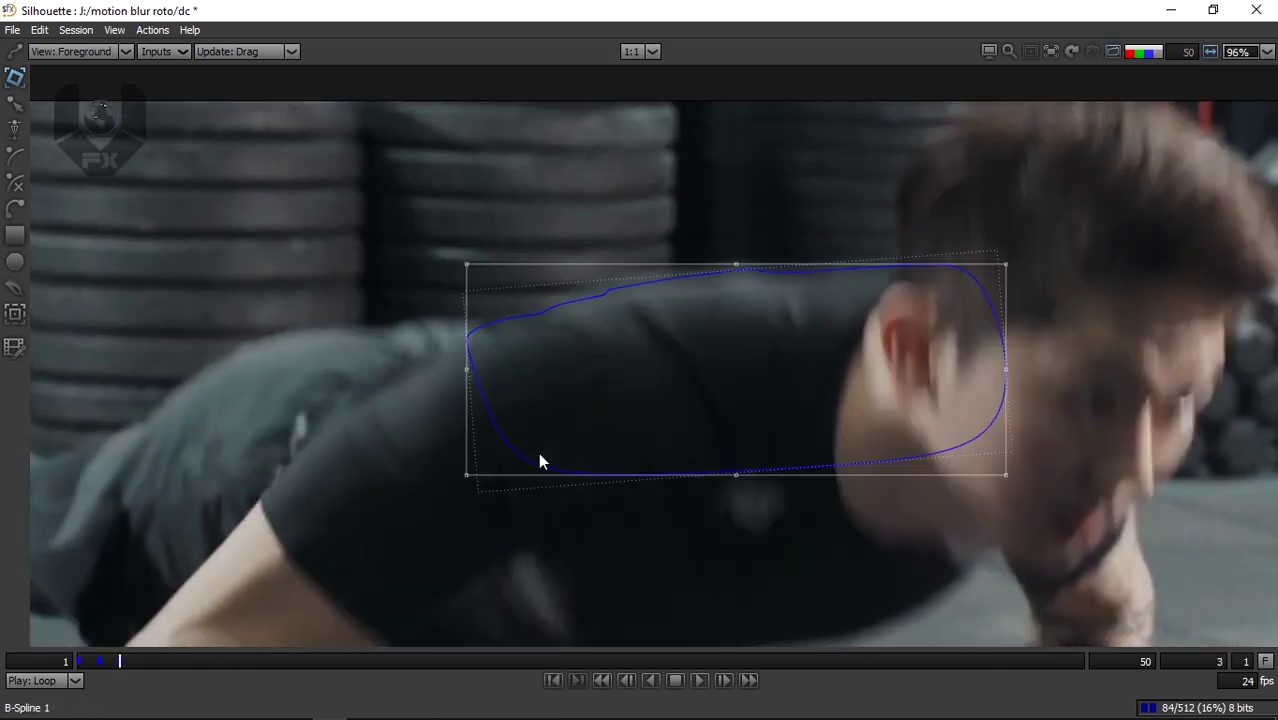
key(Left)
key(3)
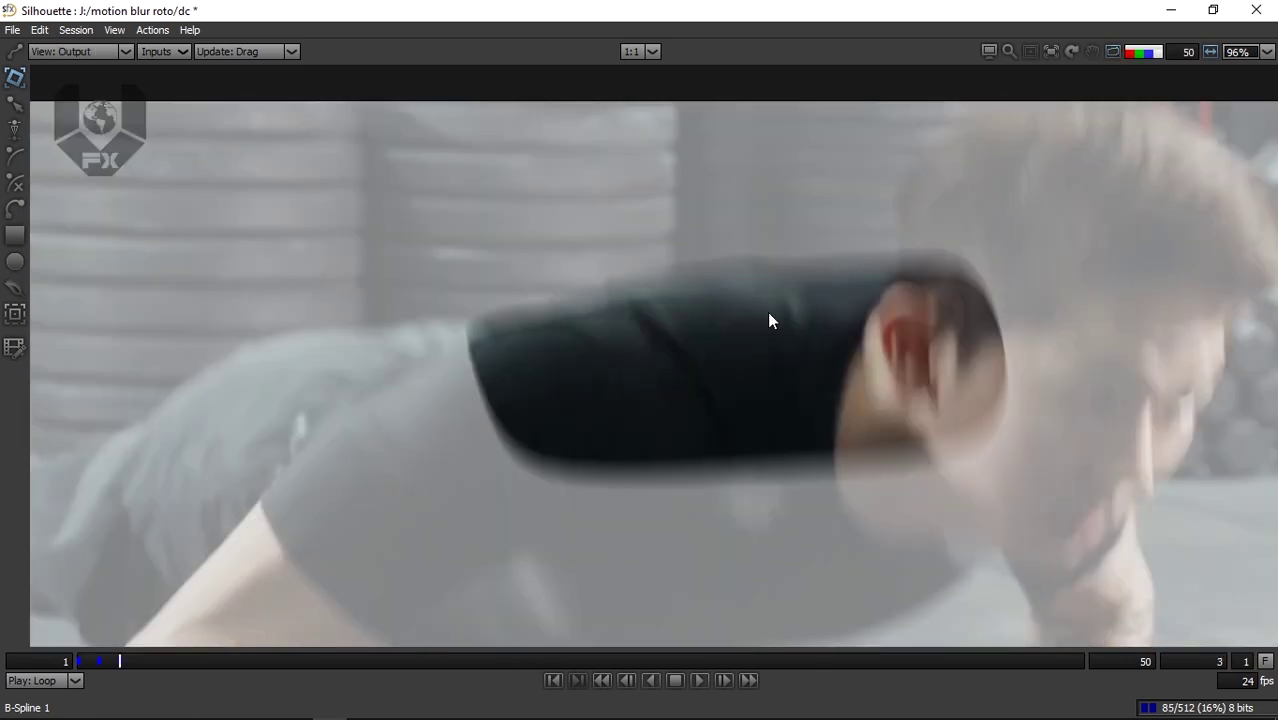
key(Left)
key(2)
key(3)
key(2)
key(3)
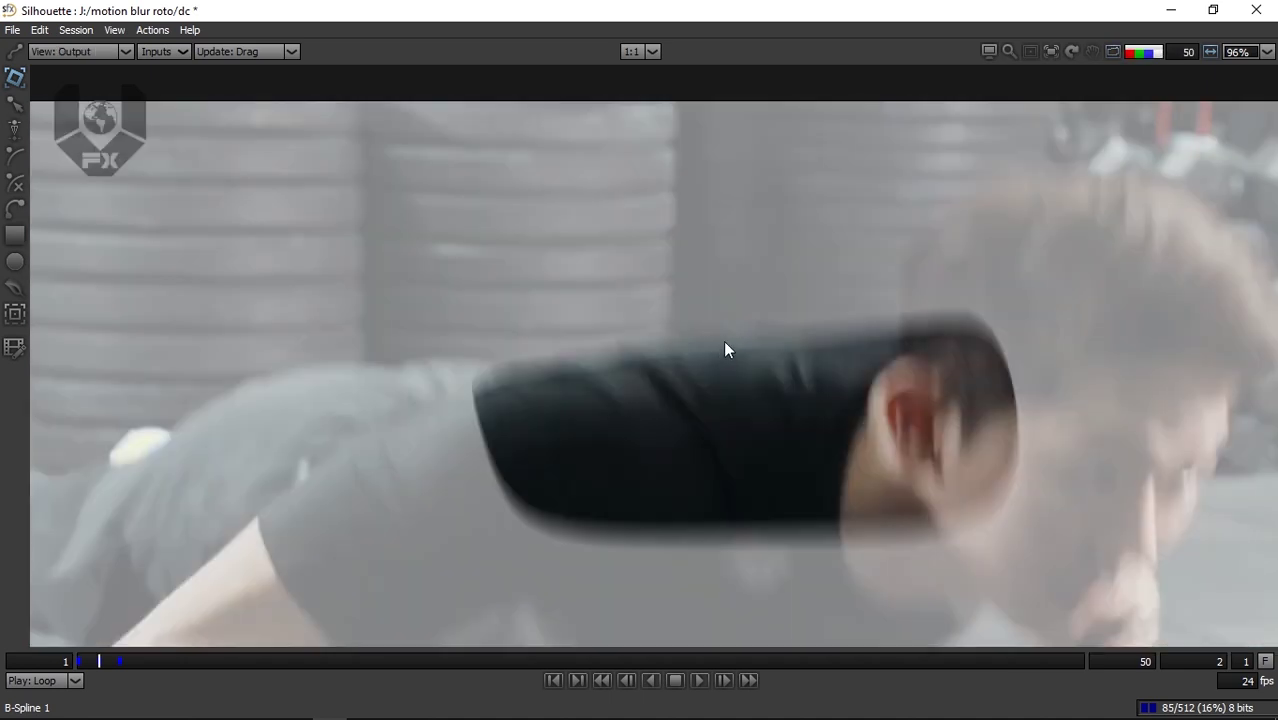
key(2)
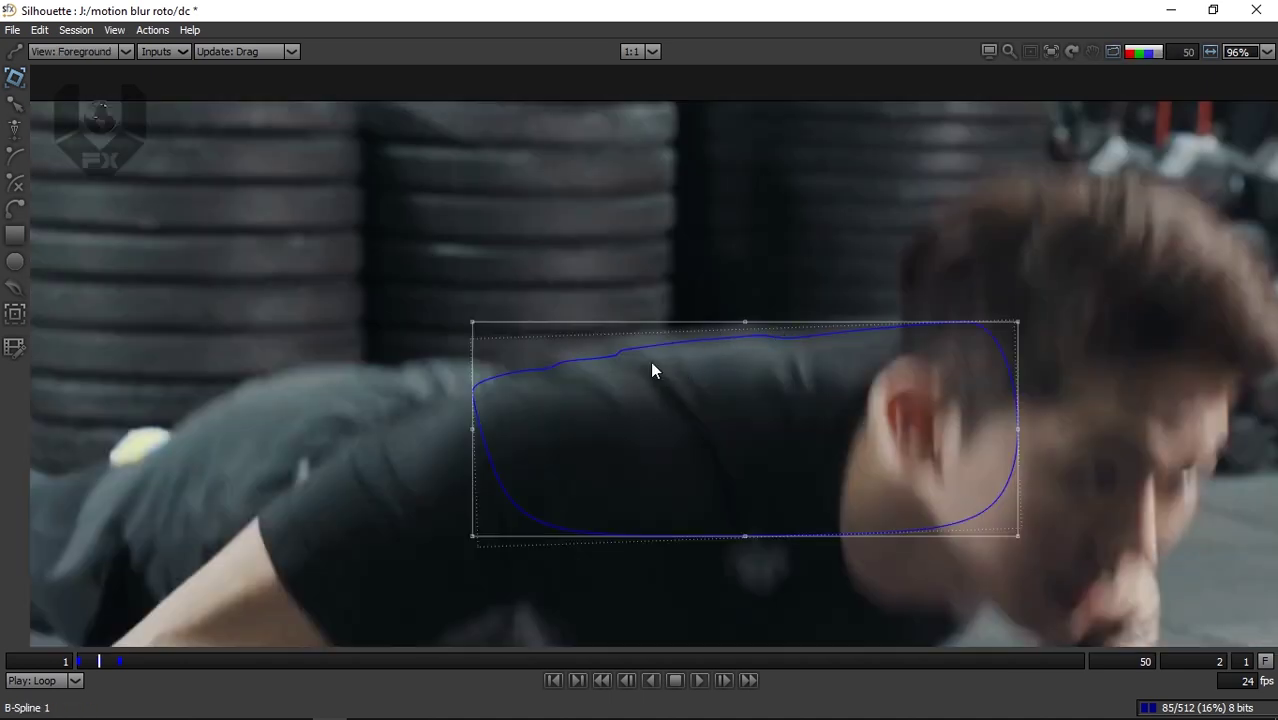
Restore the full panel layout and fit the whole image of the man in the viewer.
scroll(650, 361, down, 3)
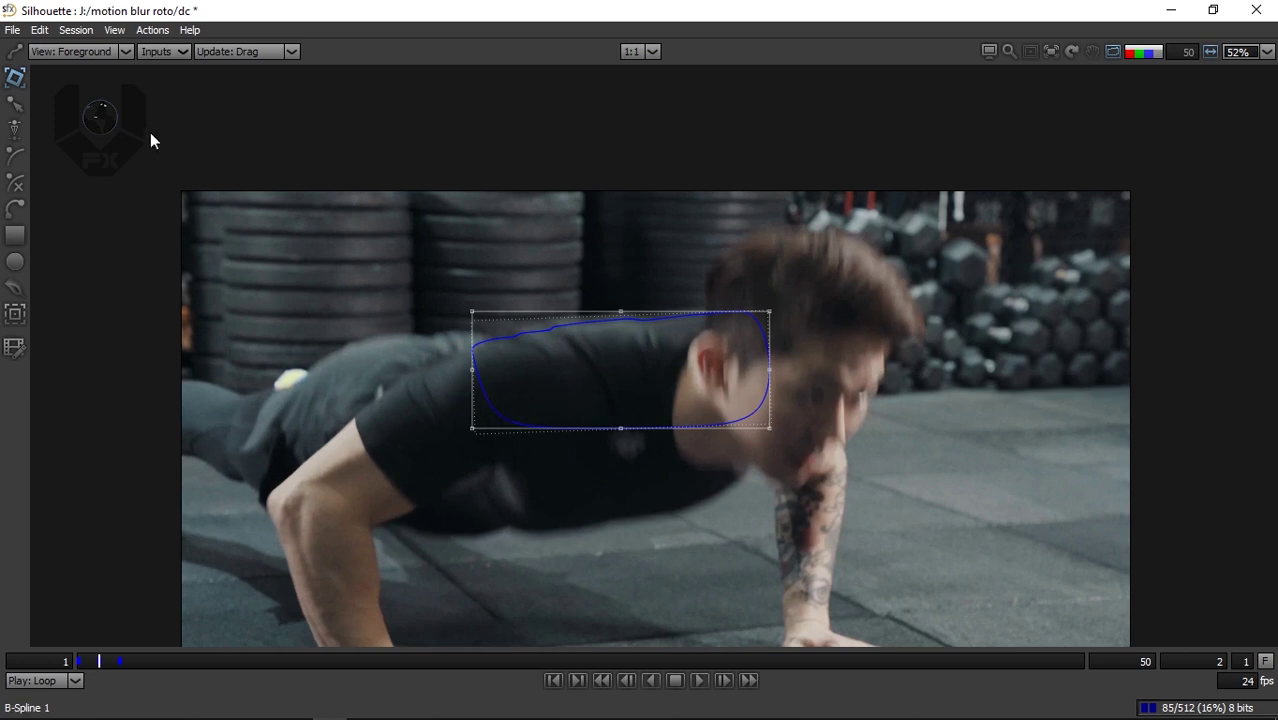
click(114, 30)
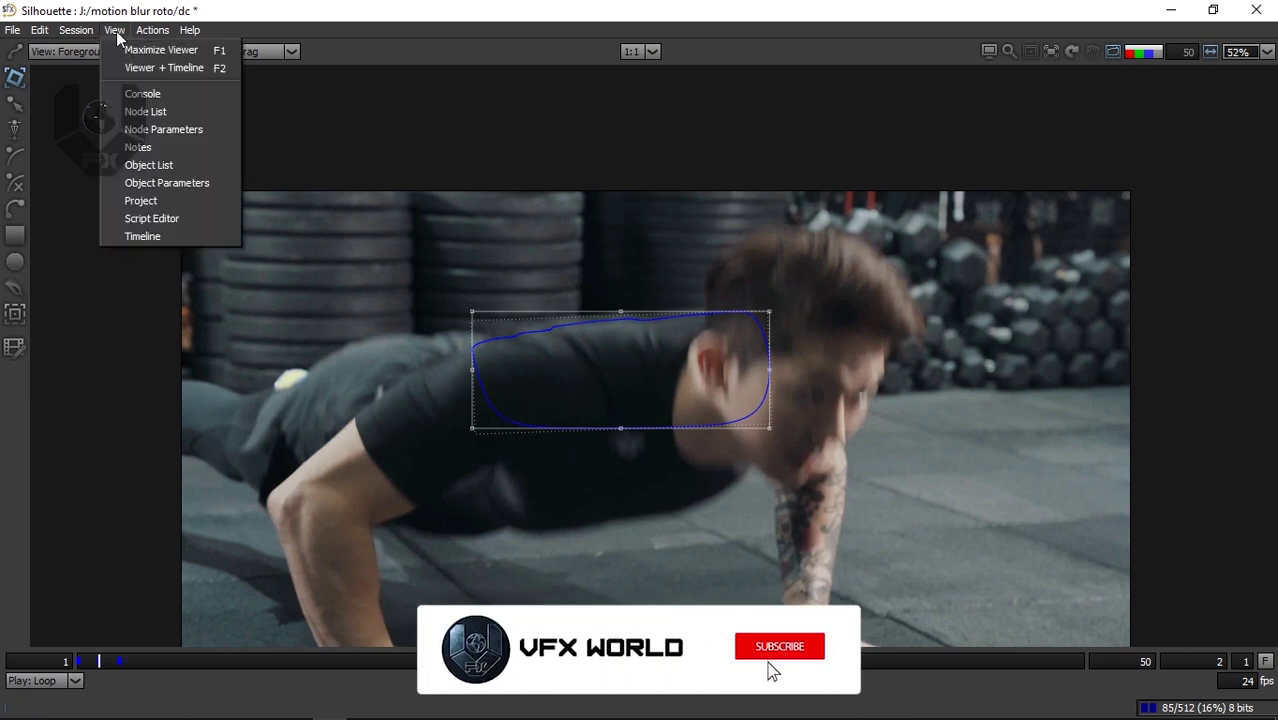
click(155, 48)
scroll(430, 240, down, 3)
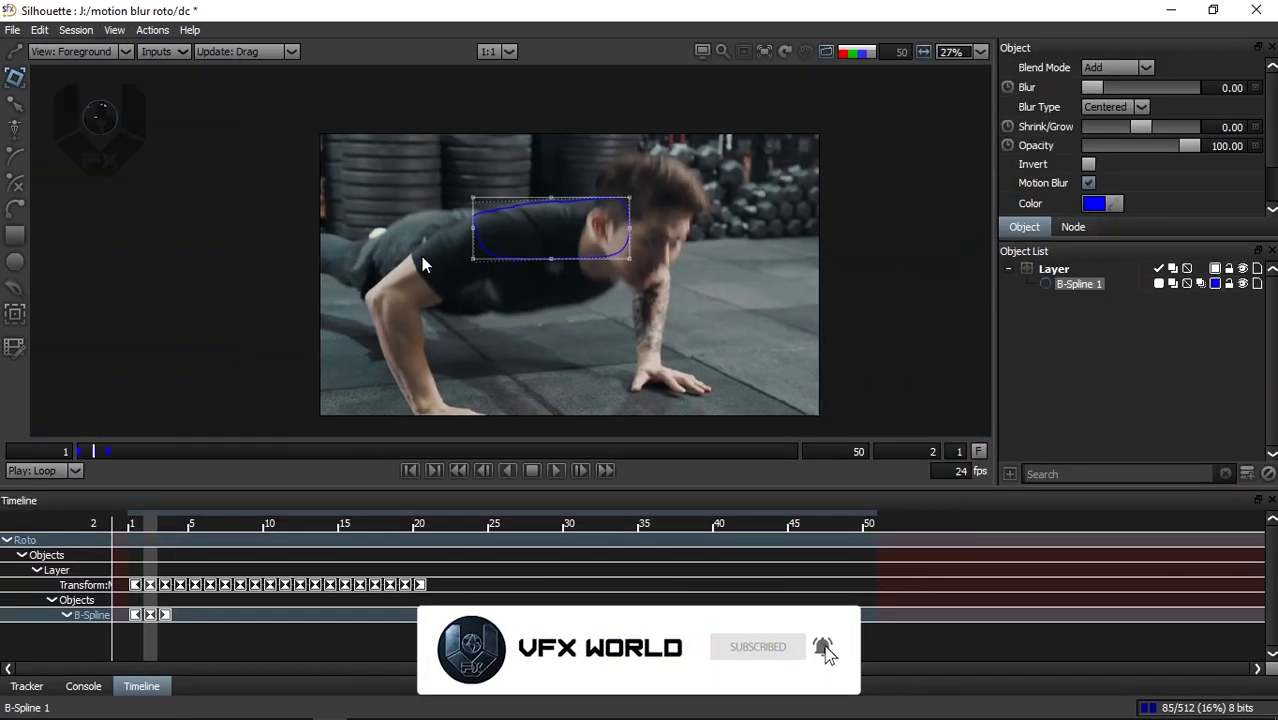
Show the project's item list and open New Session 4.
click(416, 234)
click(114, 30)
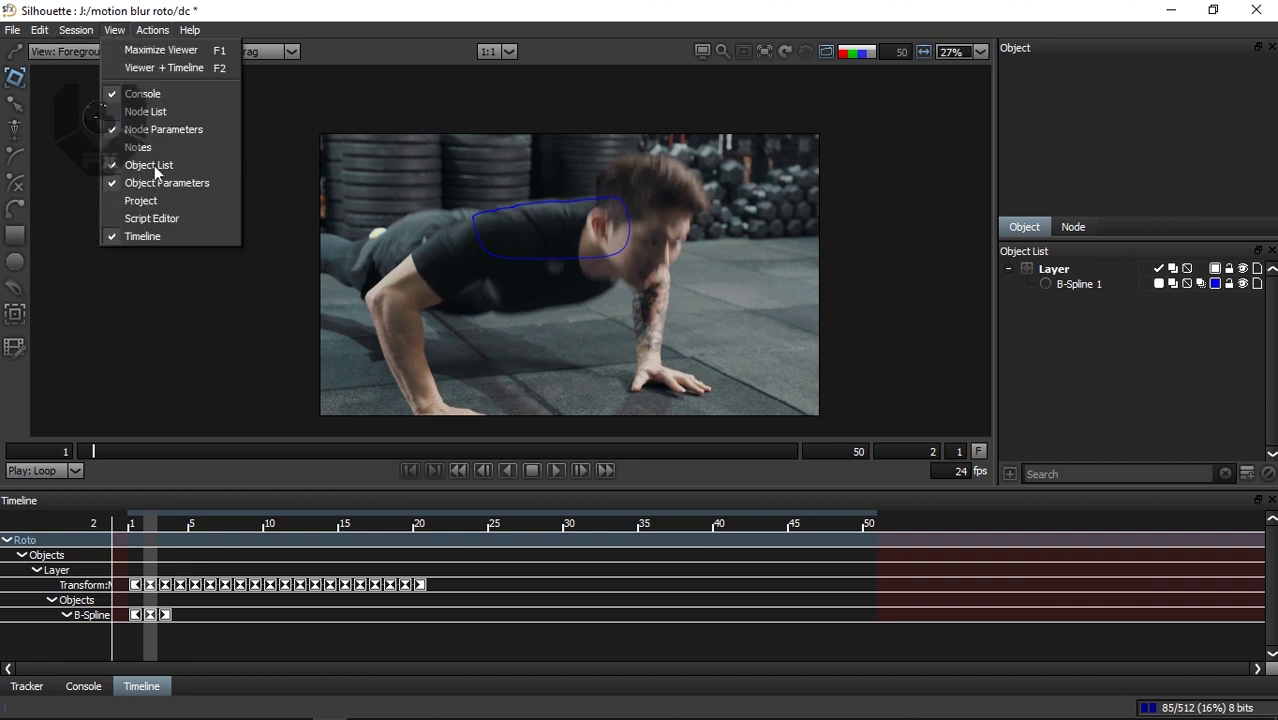
click(140, 197)
click(64, 121)
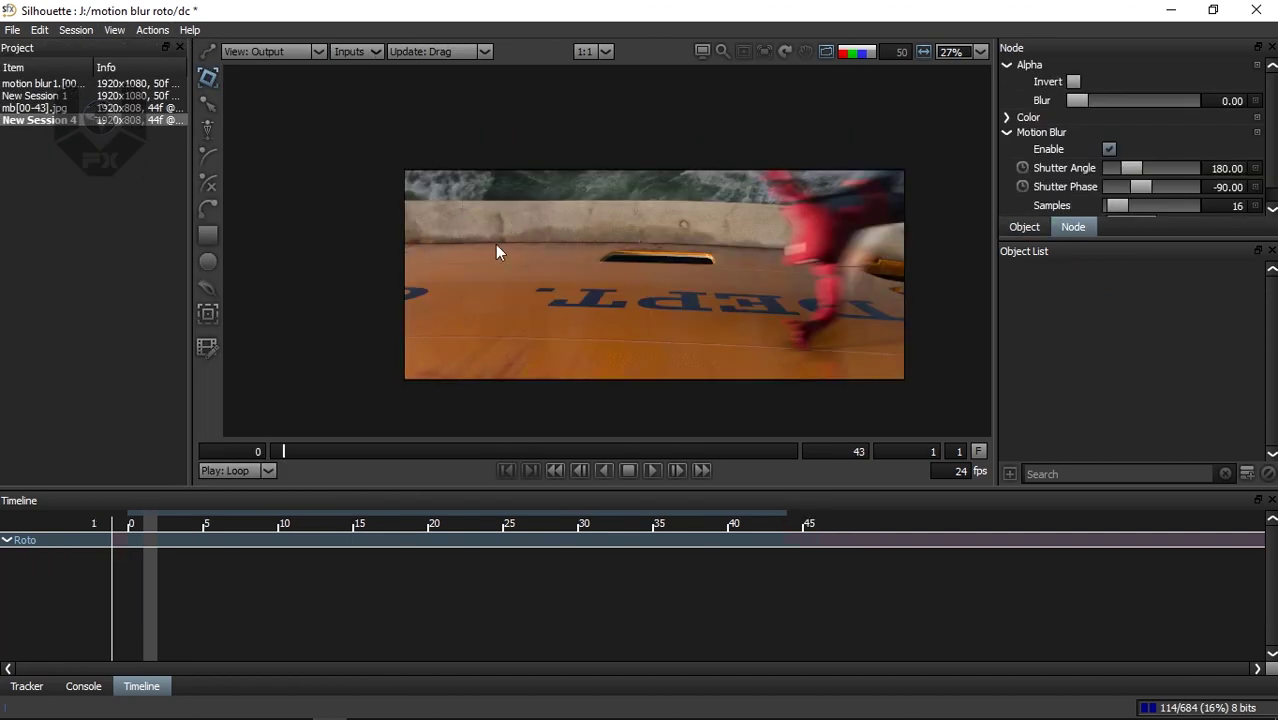
Hide the project's item list, maximize the viewer and fit the whole Spider-Man clip in it.
click(180, 47)
click(114, 30)
click(160, 48)
drag(308, 334, 314, 314)
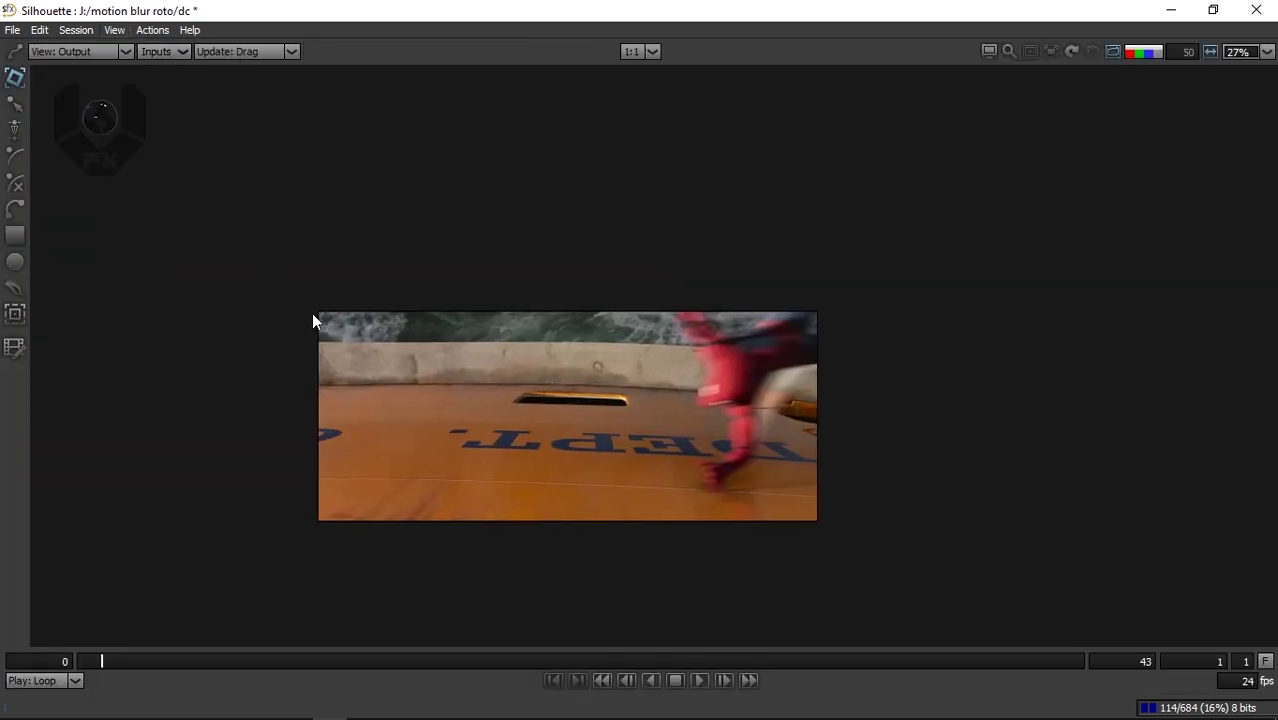
key(f)
Play and scrub through the clip and examine the motion blur on Spider-Man's limbs up close.
click(699, 680)
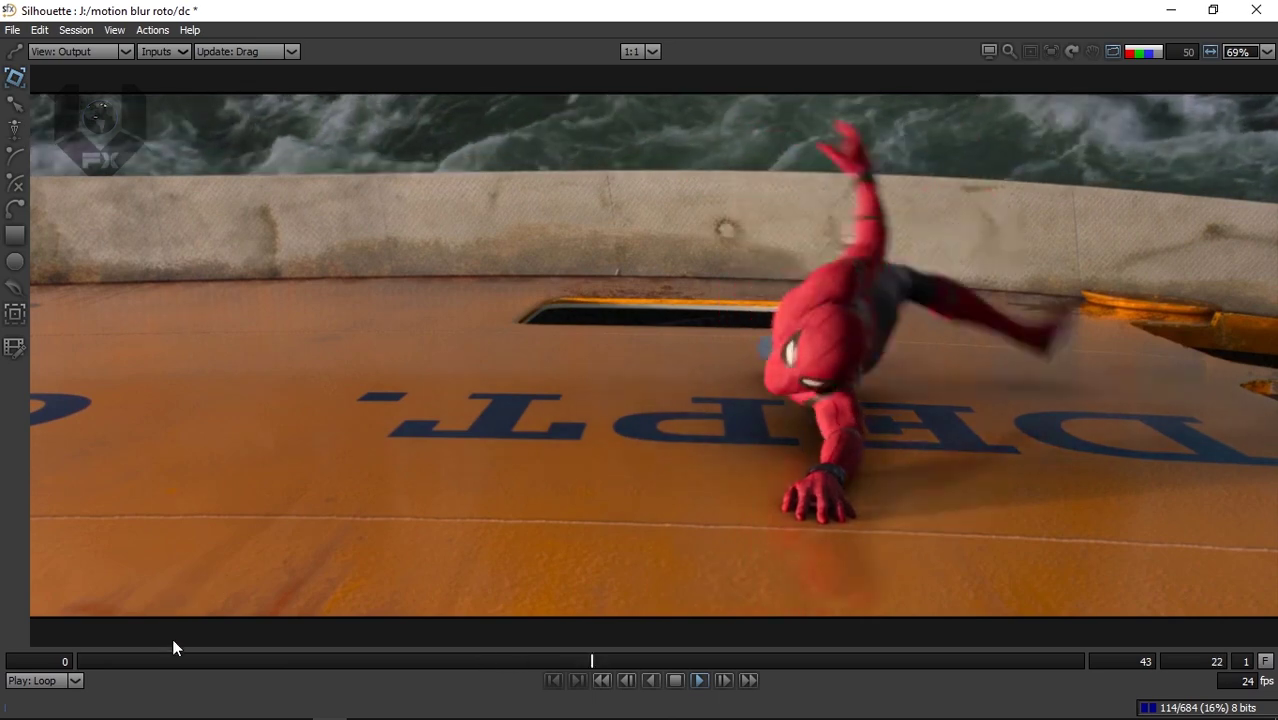
drag(168, 661, 203, 662)
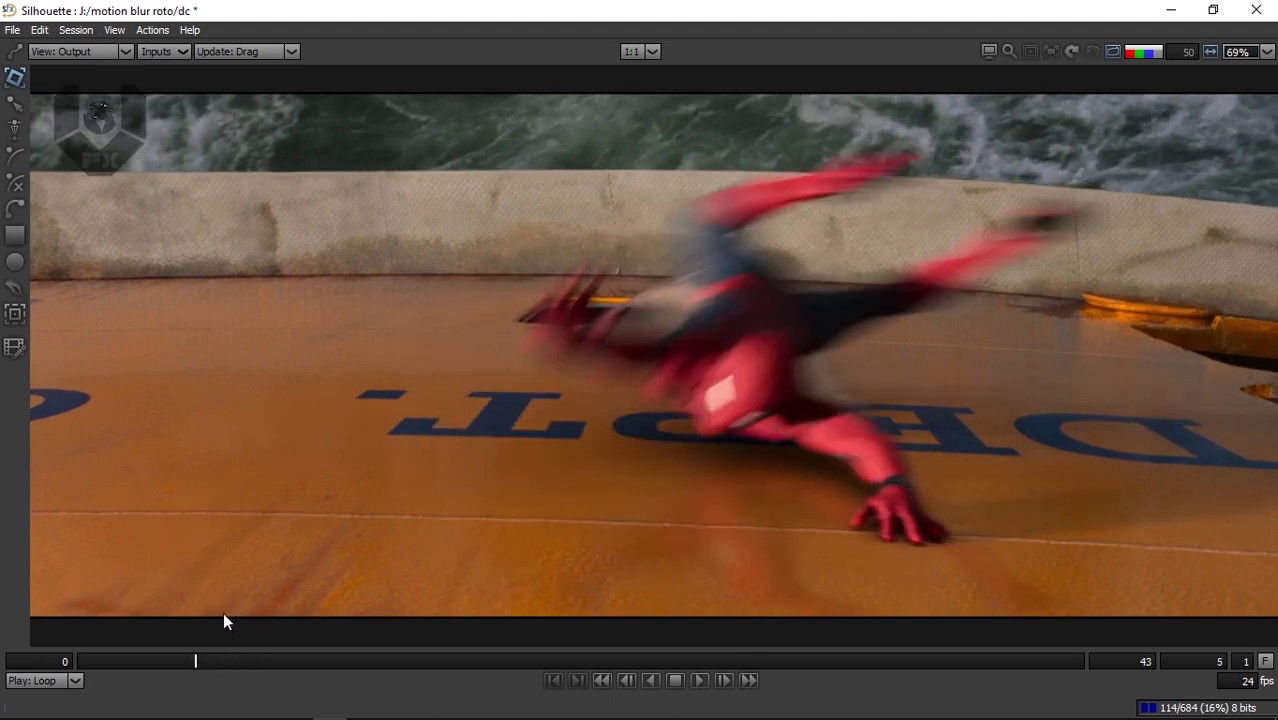
drag(203, 662, 679, 647)
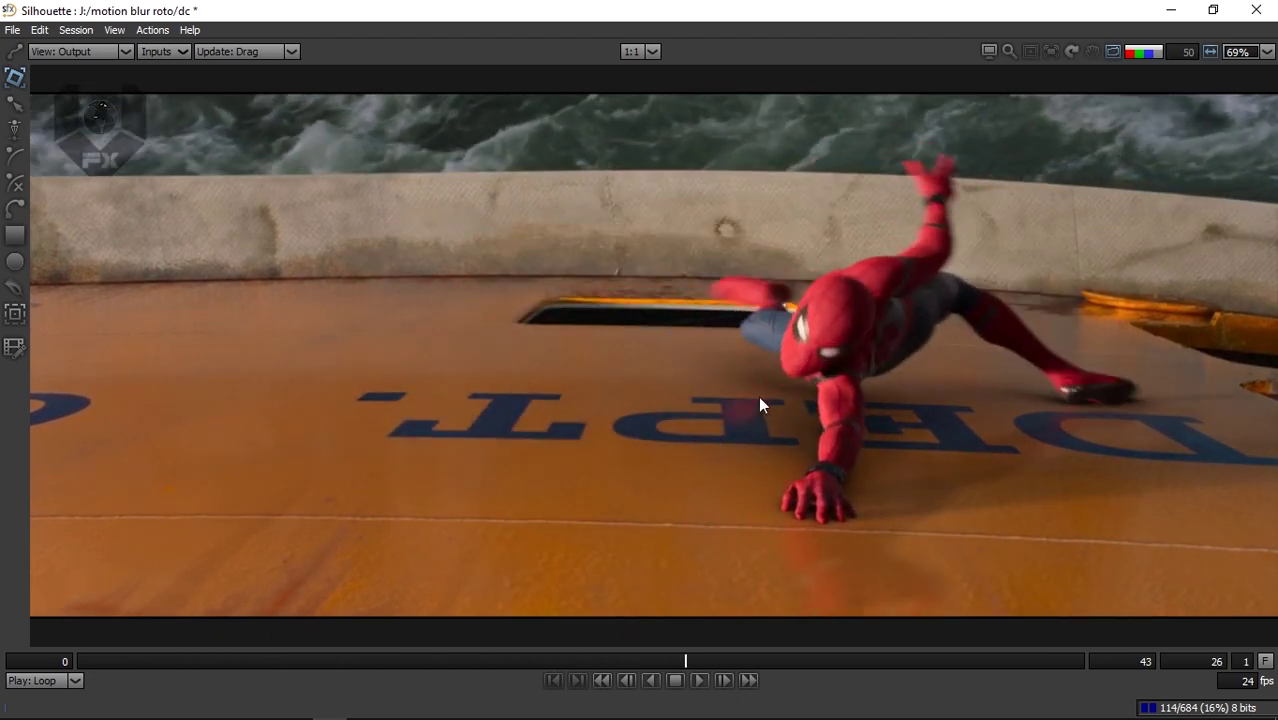
drag(653, 392, 543, 433)
scroll(838, 315, up, 7)
drag(679, 421, 624, 464)
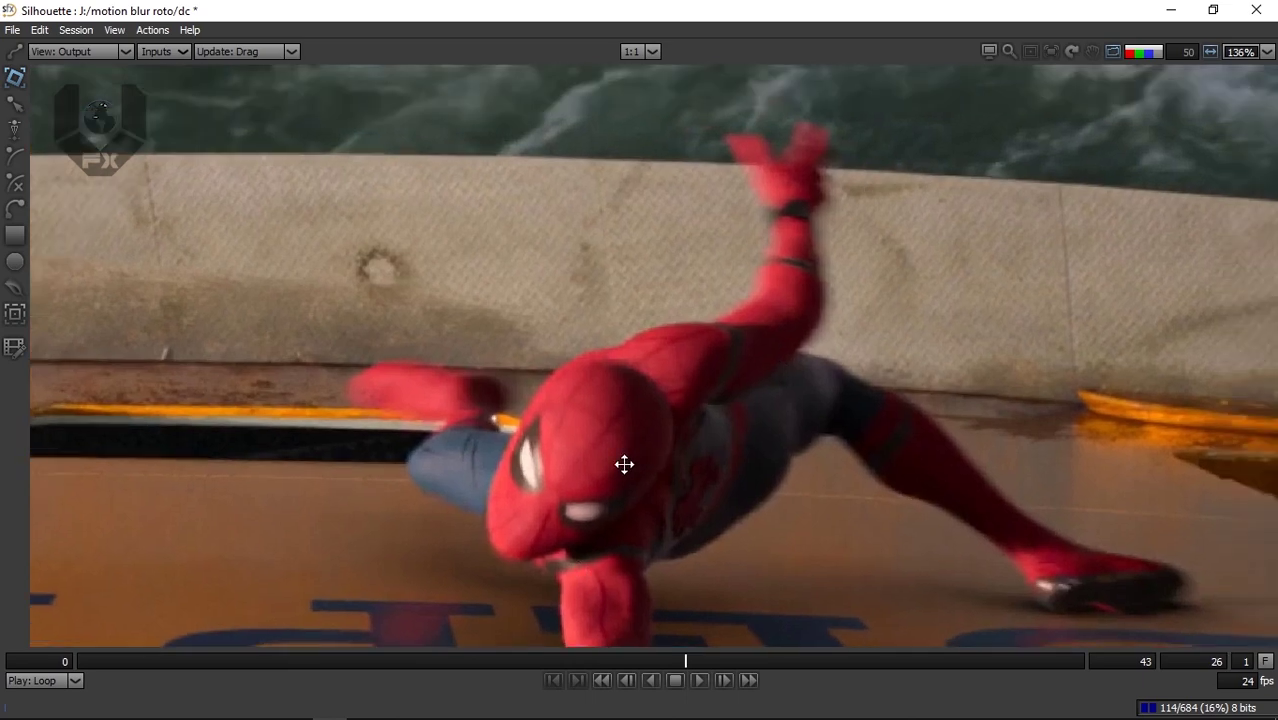
scroll(658, 457, down, 1)
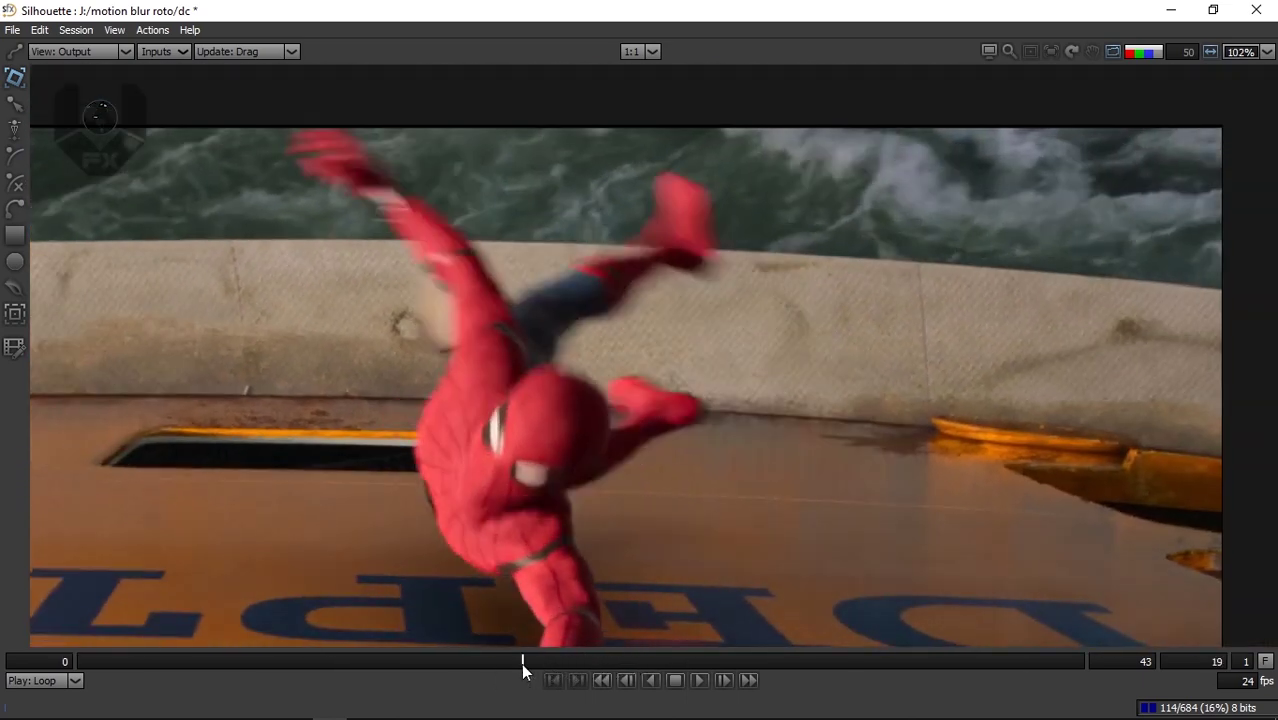
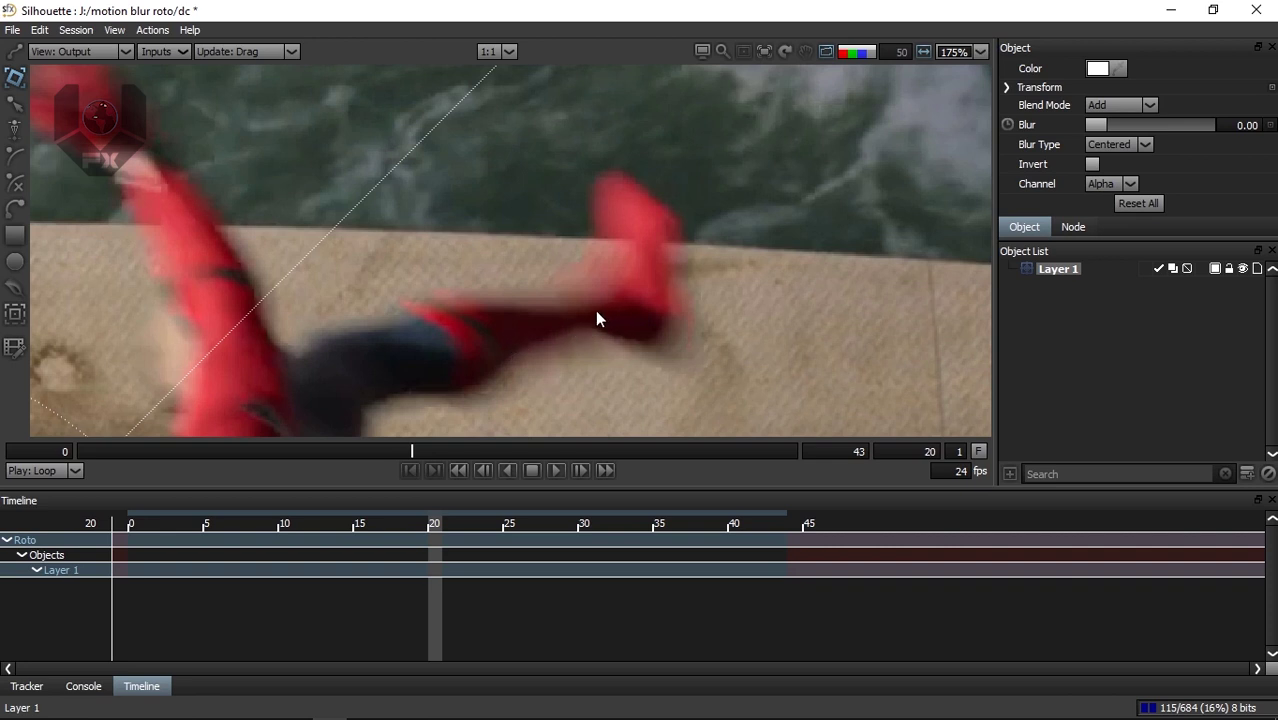
Maximize the viewer and frame Spider-Man's blurred raised leg on frame 20.
drag(572, 312, 582, 295)
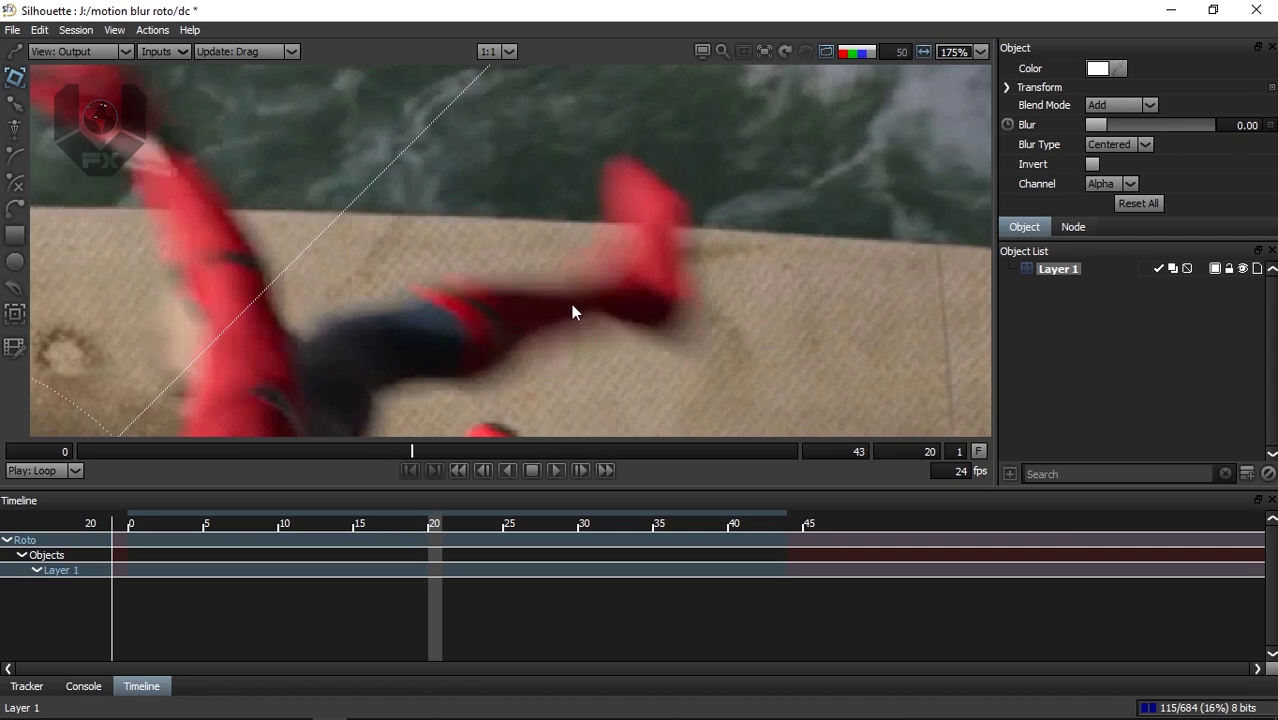
click(115, 30)
click(140, 47)
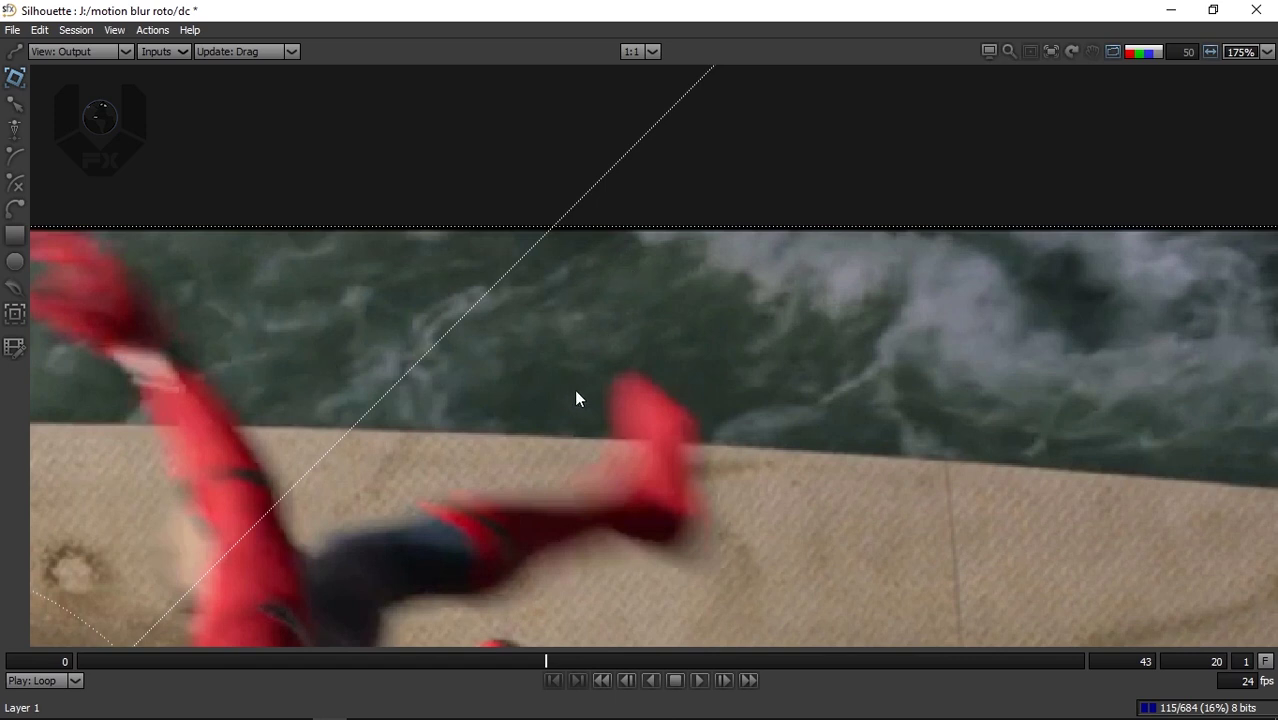
scroll(572, 392, down, 1)
scroll(555, 437, up, 2)
drag(563, 502, 594, 390)
scroll(594, 390, down, 1)
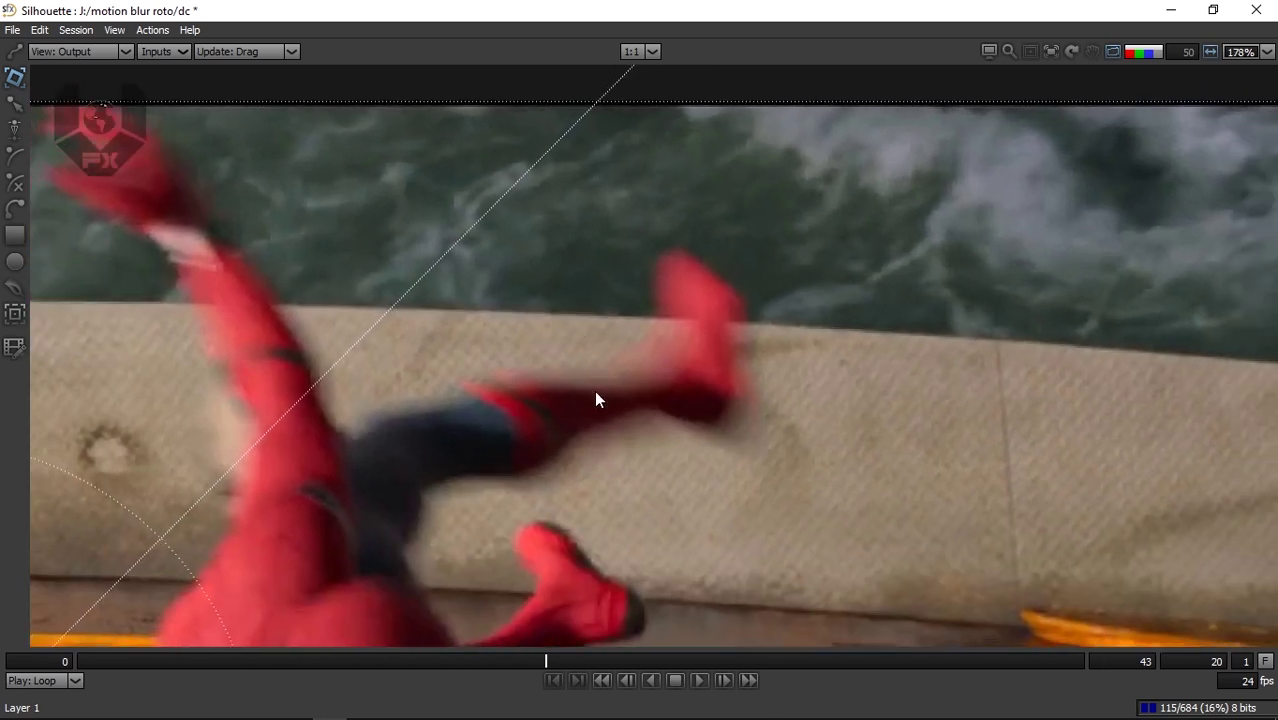
scroll(531, 421, up, 1)
Draw a closed B-spline around Spider-Man's raised lower leg and foot on frame 20, following the middle of the blurred edges.
key(b)
scroll(540, 386, up, 1)
click(469, 378)
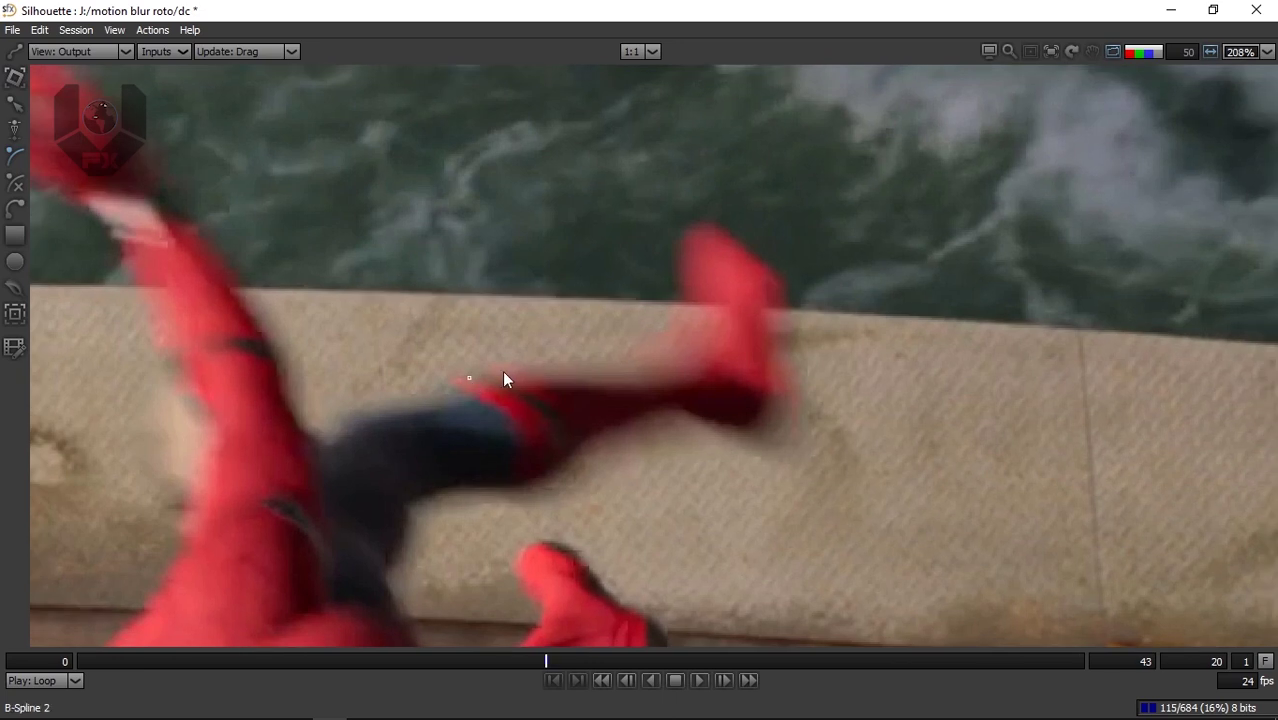
click(647, 372)
click(698, 263)
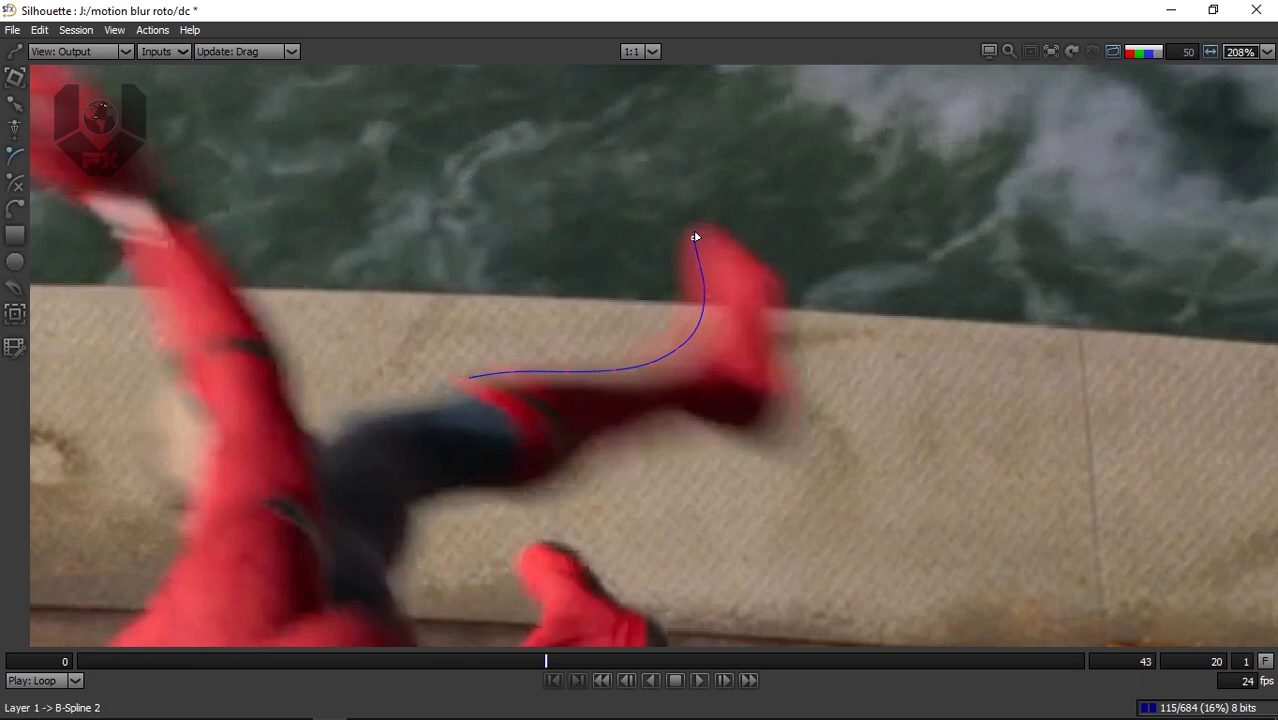
click(709, 230)
click(729, 238)
click(775, 357)
click(763, 438)
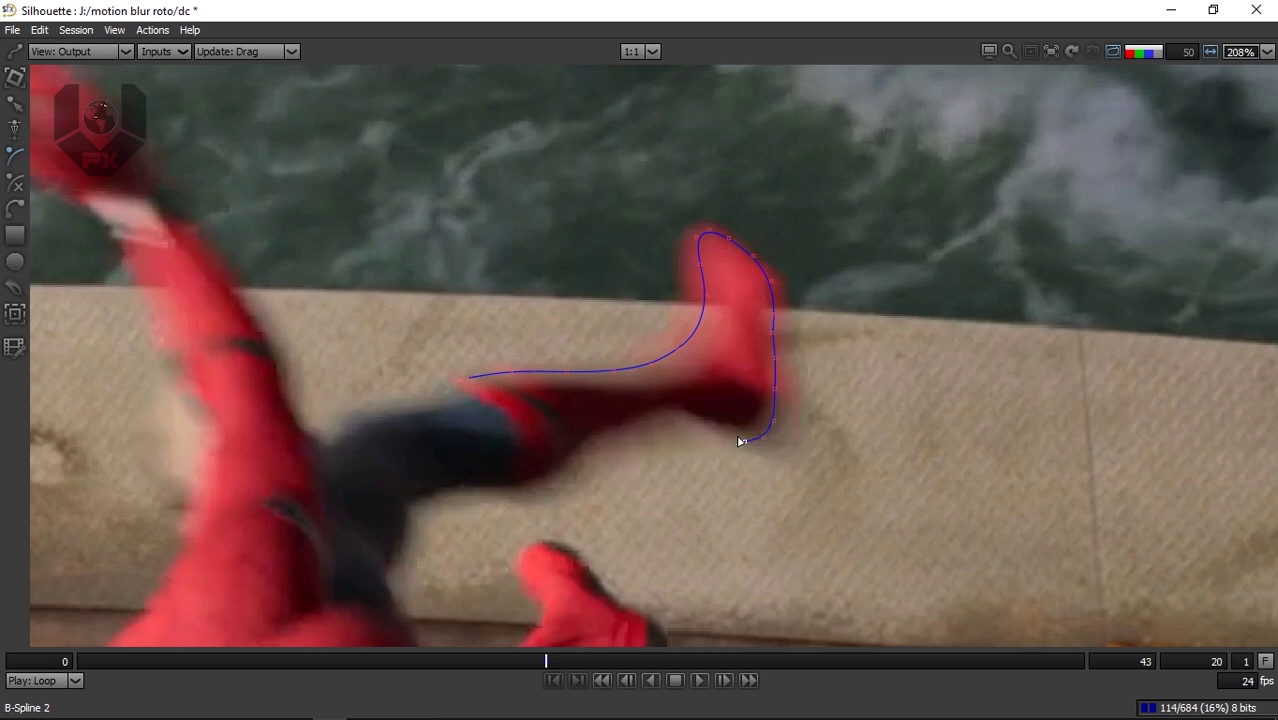
click(689, 412)
click(688, 411)
click(468, 379)
Refine the B-spline points along the underside of the calf and near the heel on frame 20.
scroll(600, 370, up, 5)
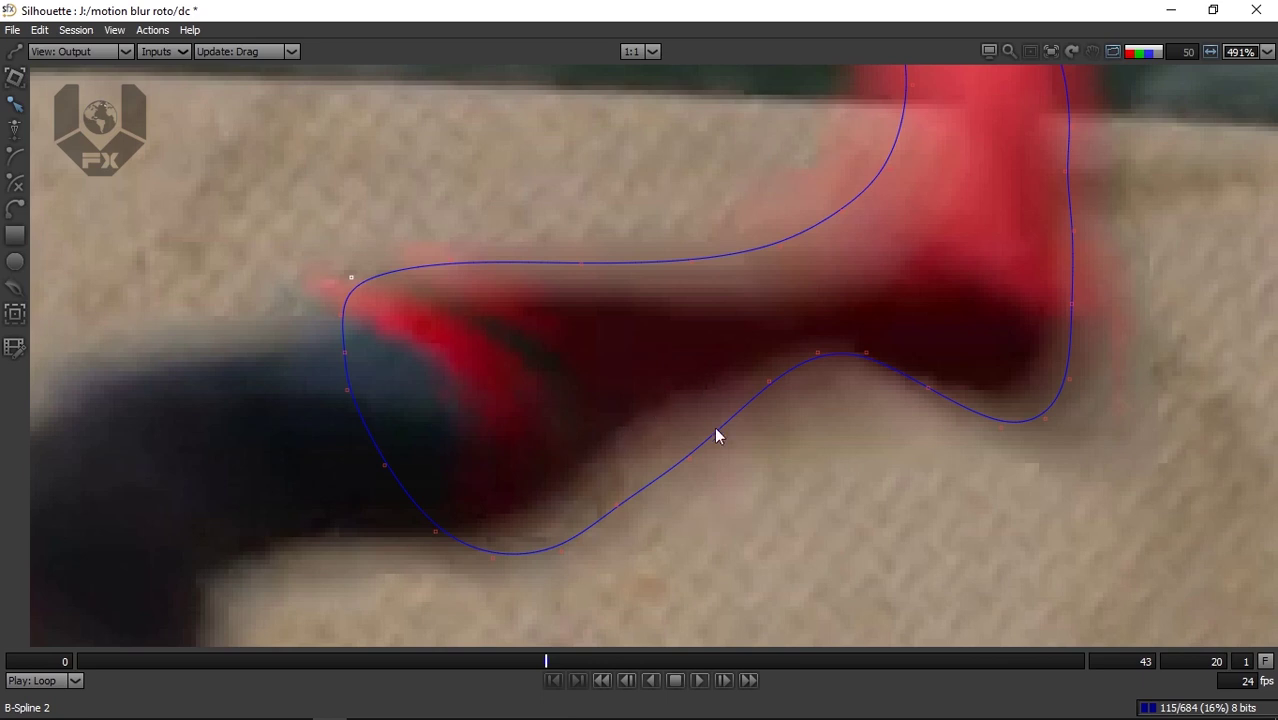
drag(690, 455, 680, 439)
drag(617, 505, 608, 492)
drag(479, 587, 552, 544)
click(598, 532)
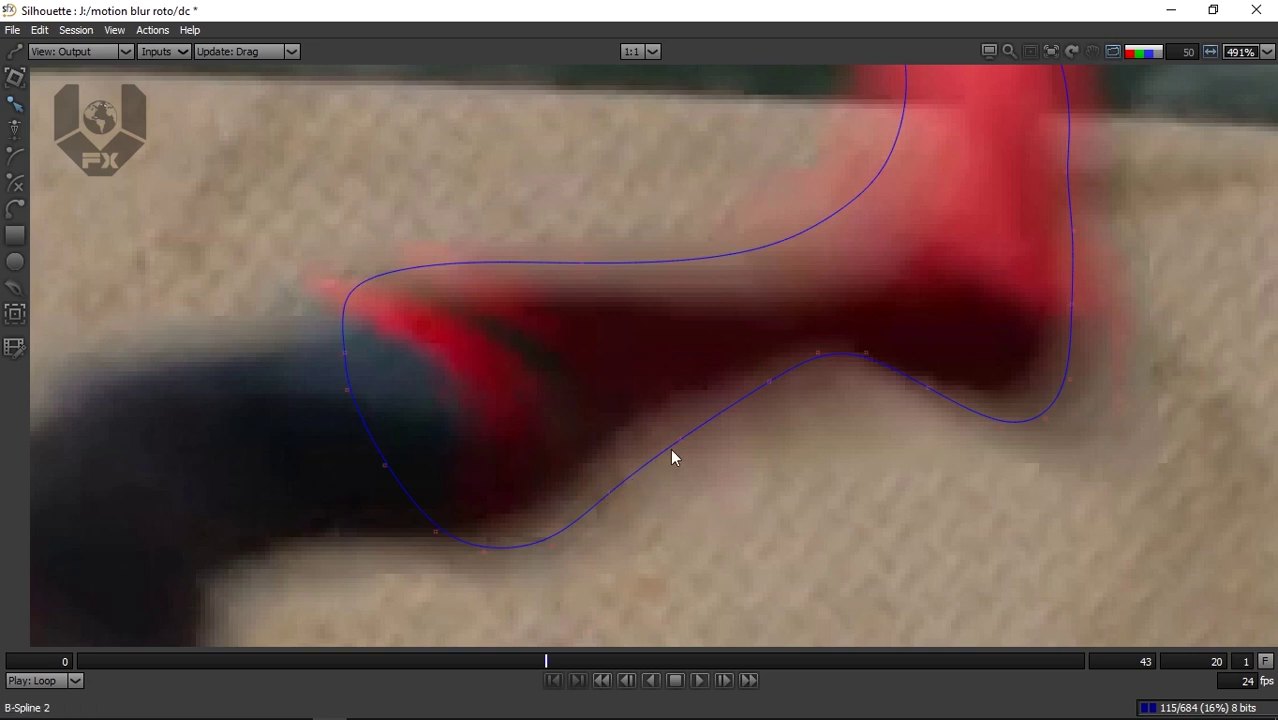
click(866, 354)
scroll(866, 358, down, 4)
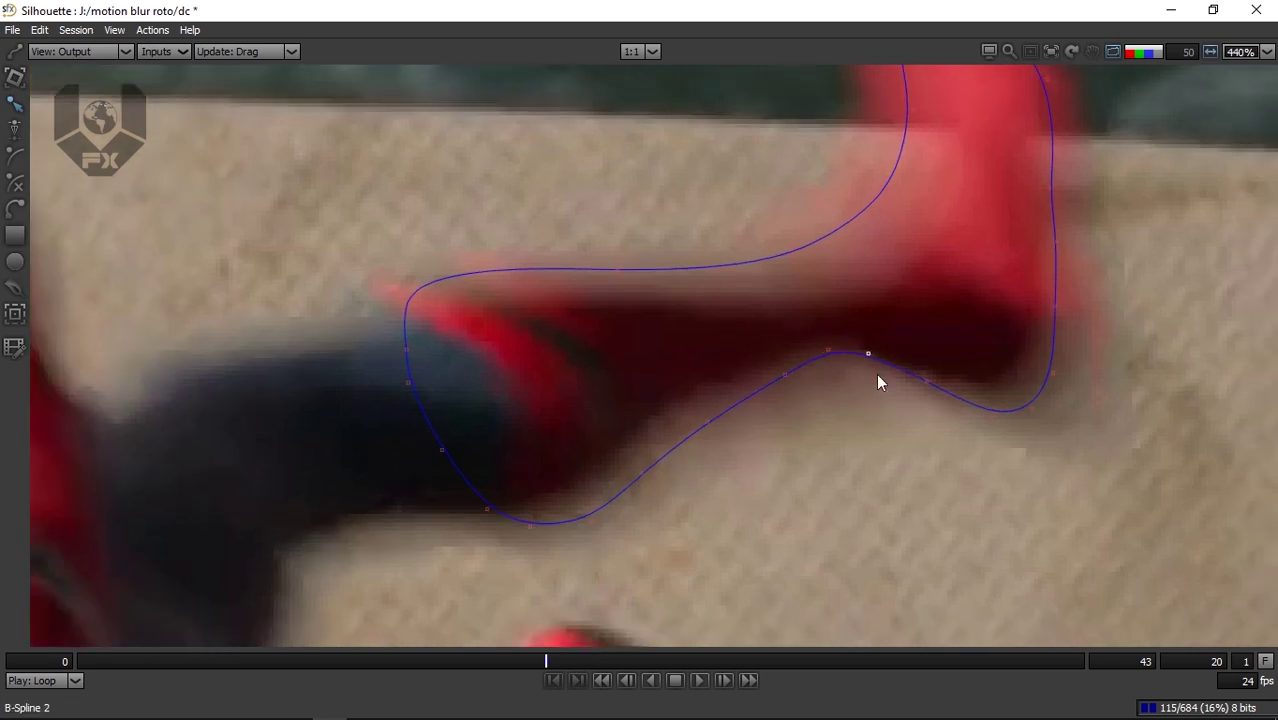
scroll(505, 410, down, 4)
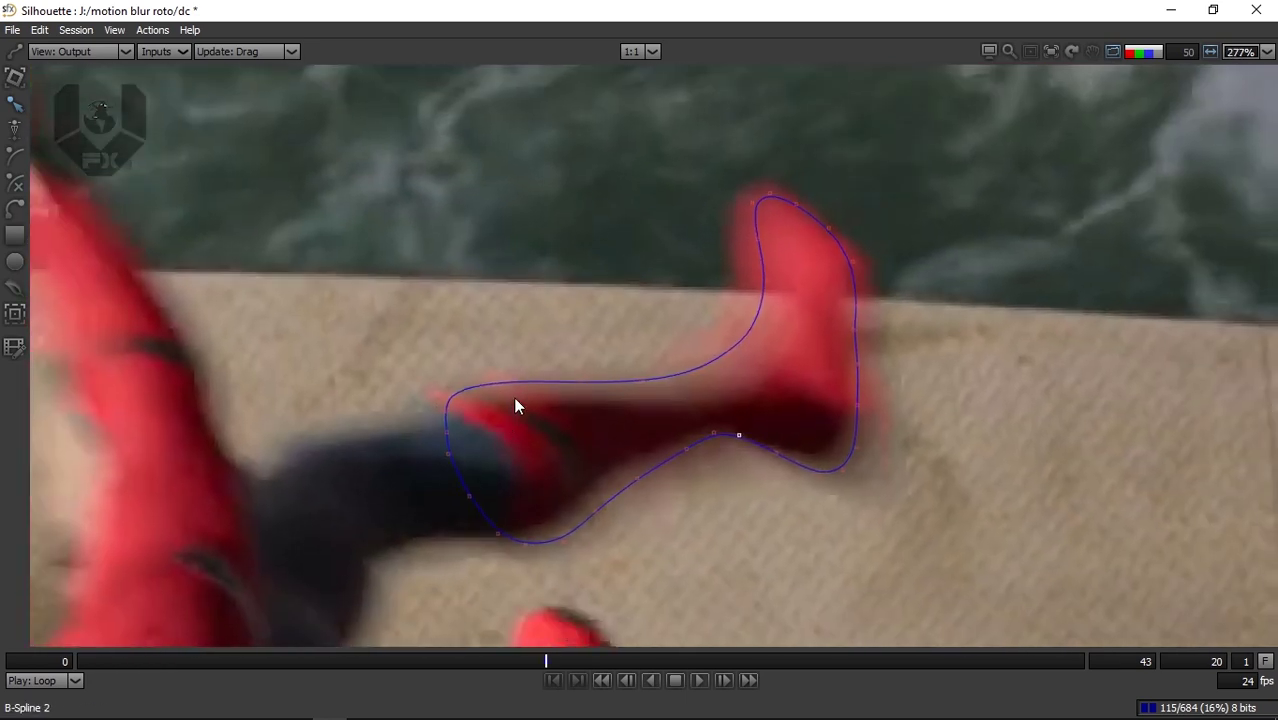
Check the leg matte as an alpha overlay, restore the full panel layout and invert the Roto node's alpha.
key(a)
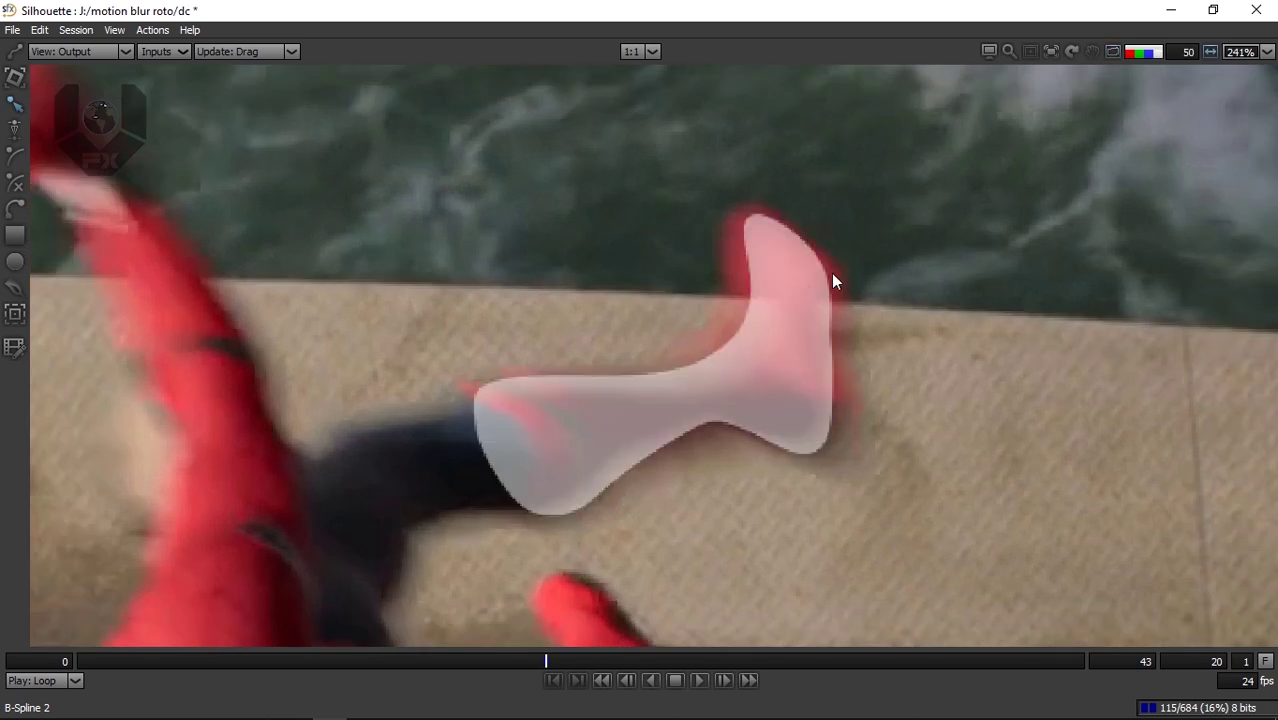
key(shift+a)
click(115, 30)
click(133, 60)
click(1073, 228)
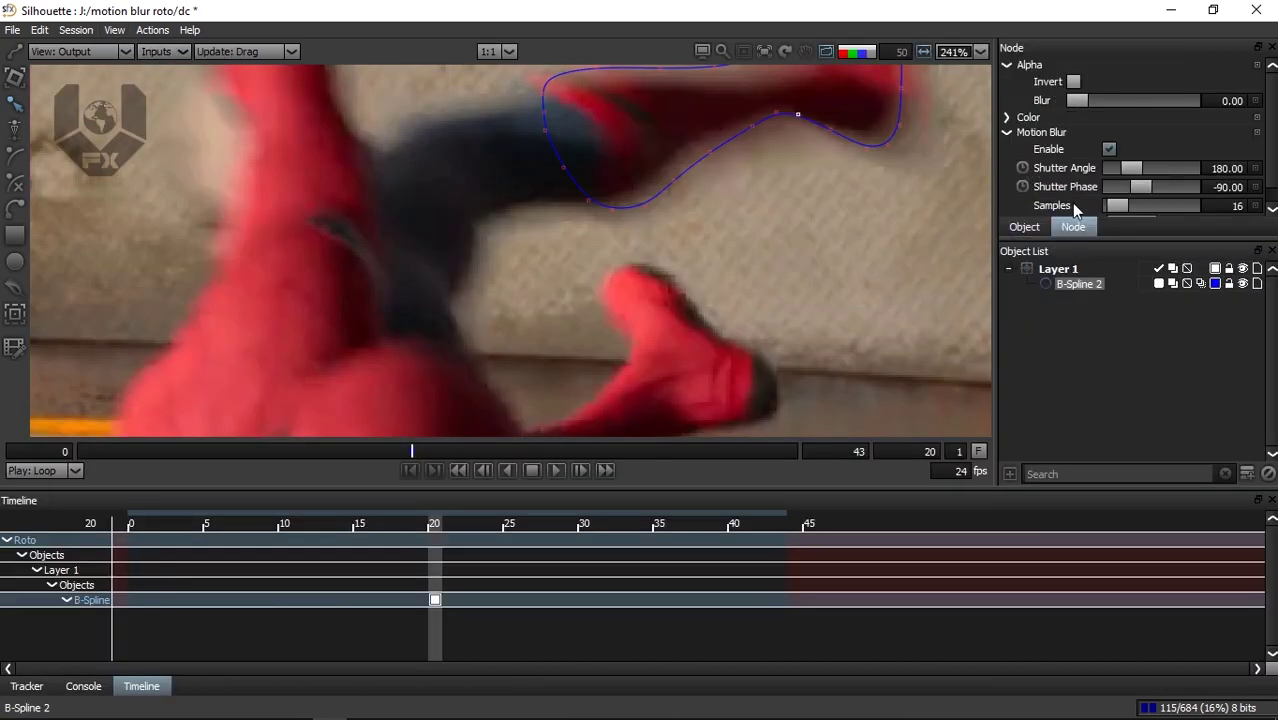
click(1074, 83)
Toggle the alpha overlay to inspect the inverted leg matte against the blurred edges on frame 20.
drag(701, 149, 640, 265)
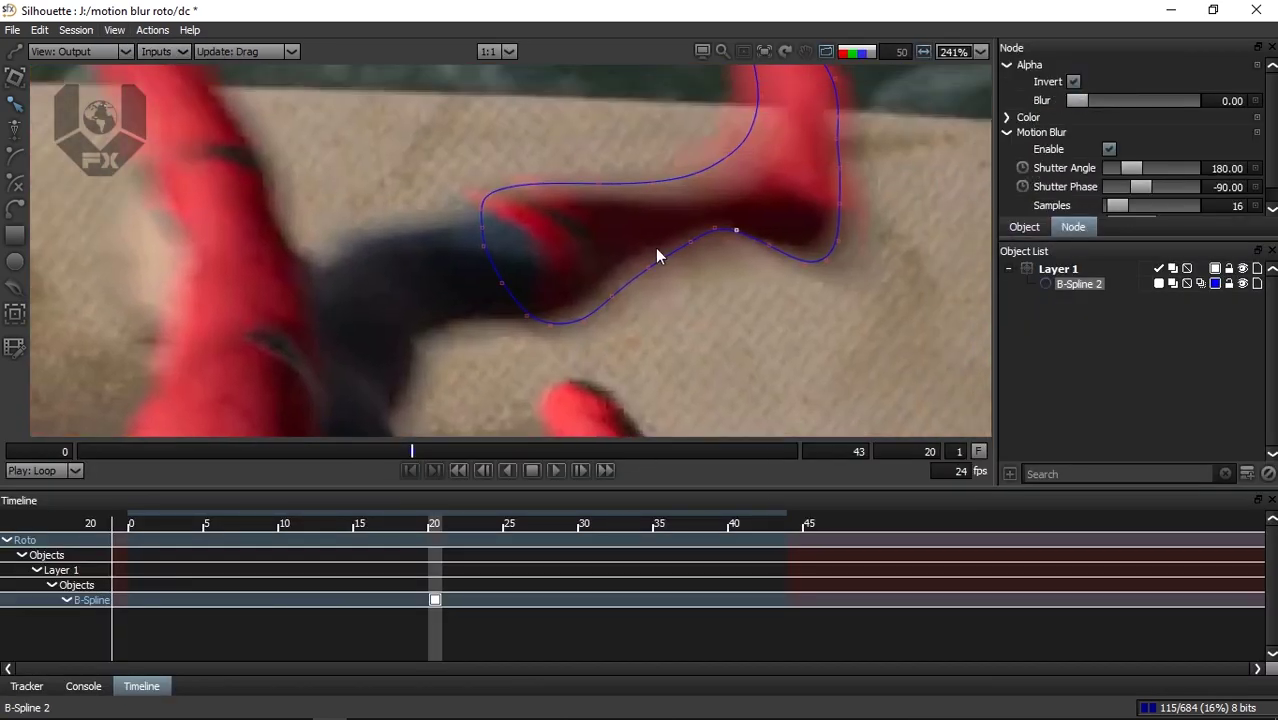
key(shift+a)
drag(674, 209, 649, 254)
key(shift+a)
key(shift+a)
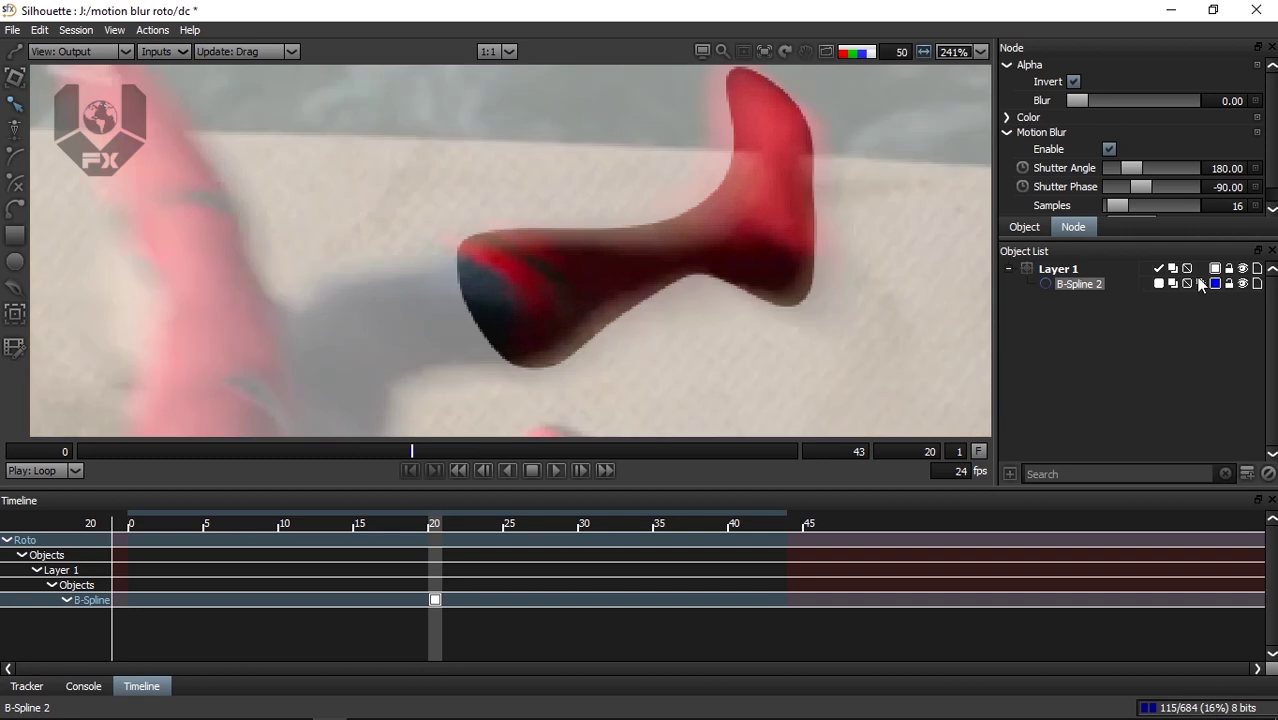
key(shift+a)
drag(640, 281, 645, 288)
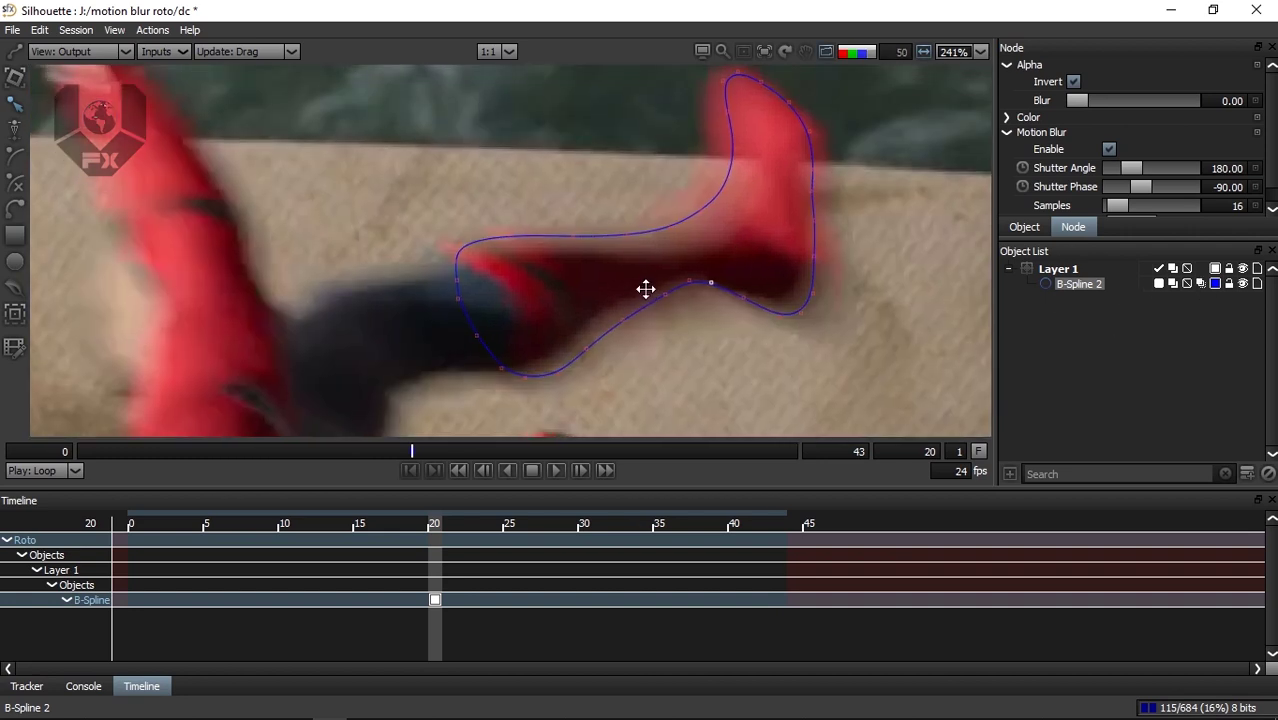
Activate the transform box on the leg B-spline and maximize the viewer.
scroll(652, 290, down, 2)
key(t)
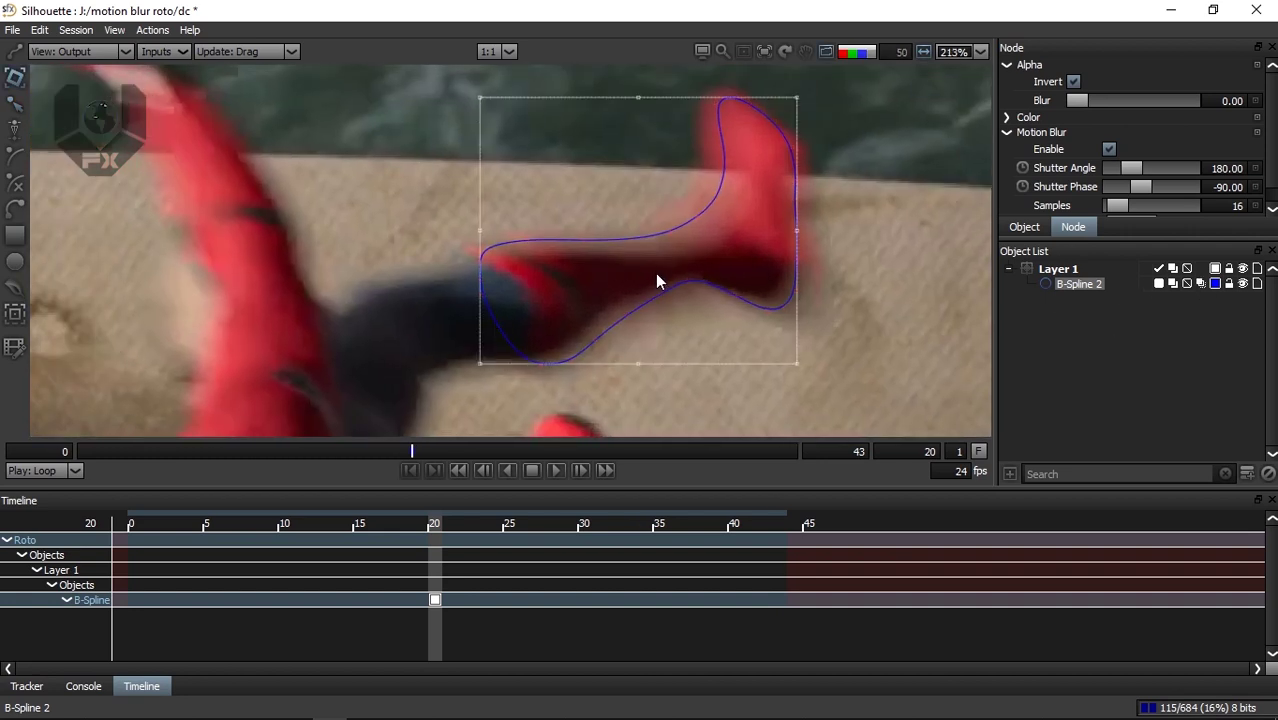
scroll(655, 275, down, 1)
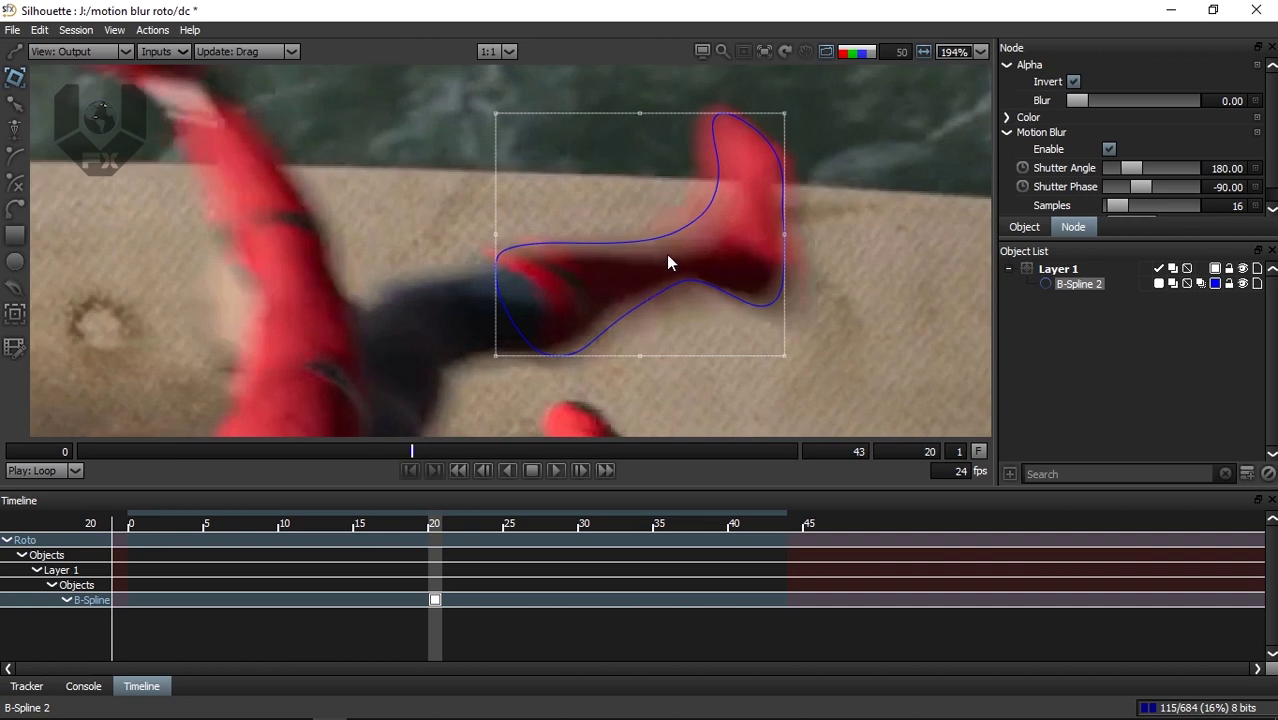
scroll(658, 266, down, 2)
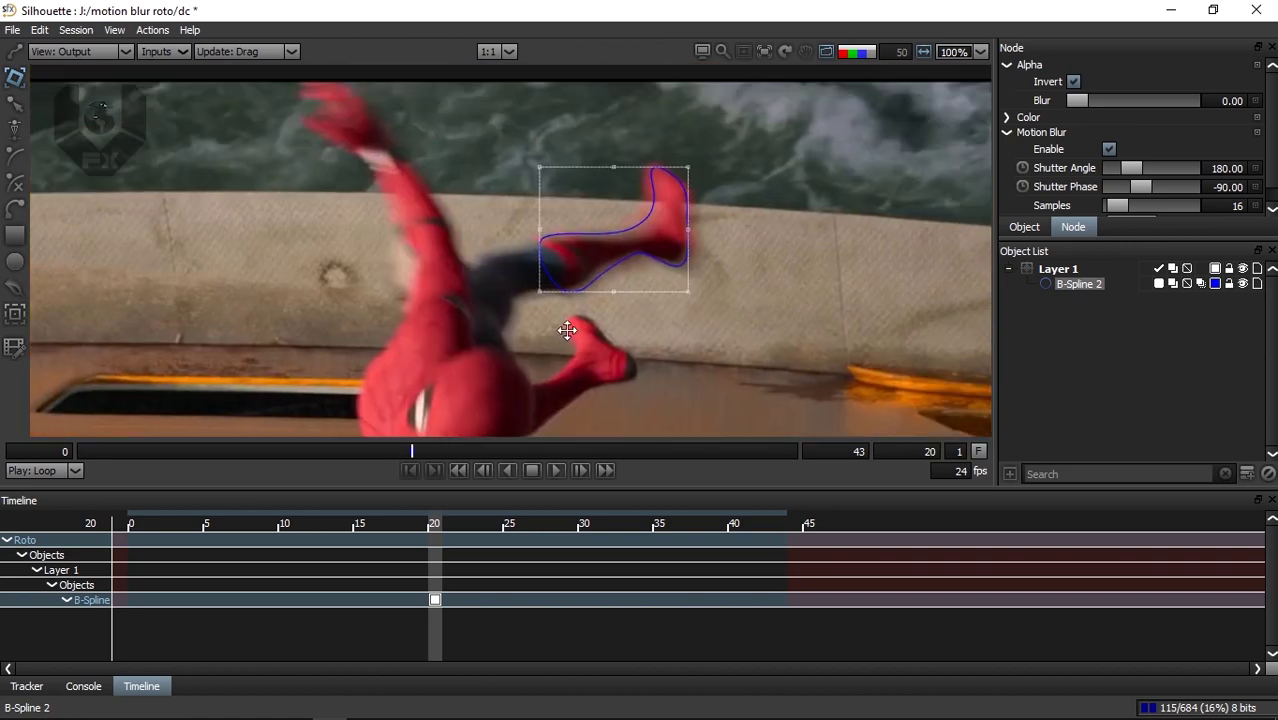
click(114, 30)
click(150, 50)
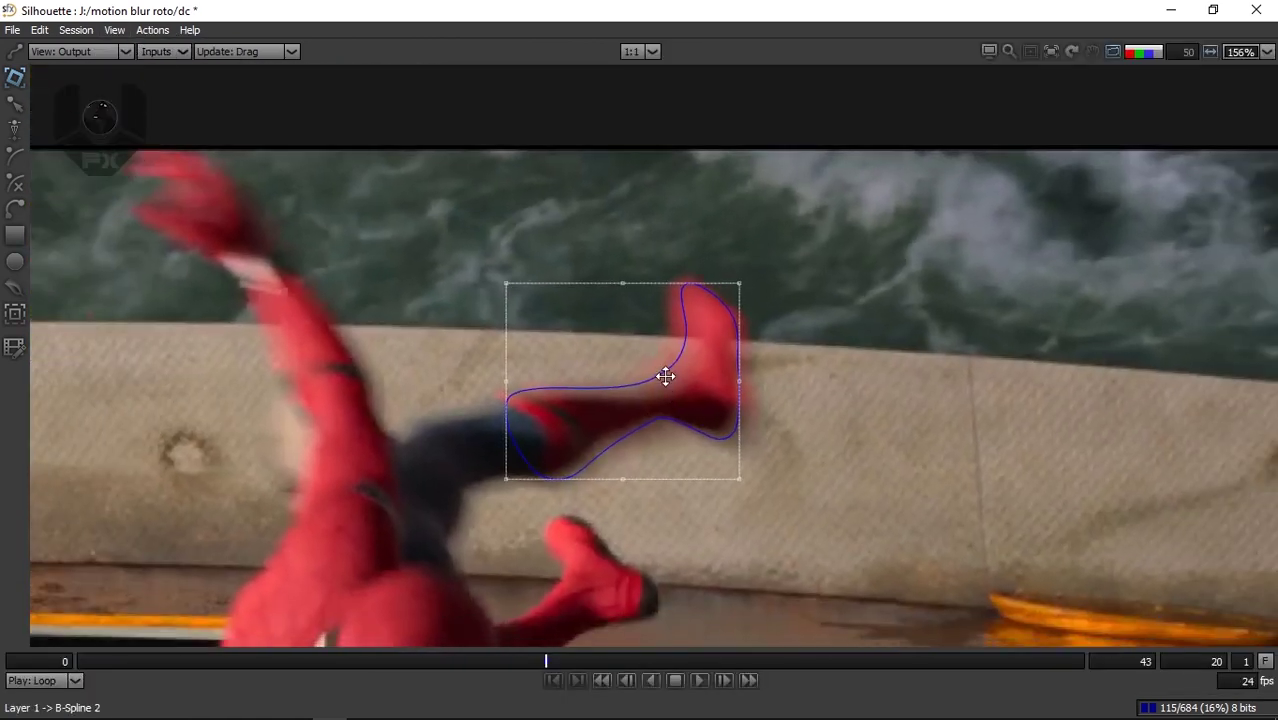
Step back and forth between frames 20 and 21 to study how the raised leg moves relative to the B-spline.
key(z)
key(x)
key(z)
key(x)
key(Right)
key(Left)
key(Right)
key(z)
key(x)
key(z)
key(x)
On frame 21, move the B-spline onto the foot and transform its calf and knee points upward to follow the leg.
drag(693, 387, 768, 387)
scroll(652, 345, up, 1)
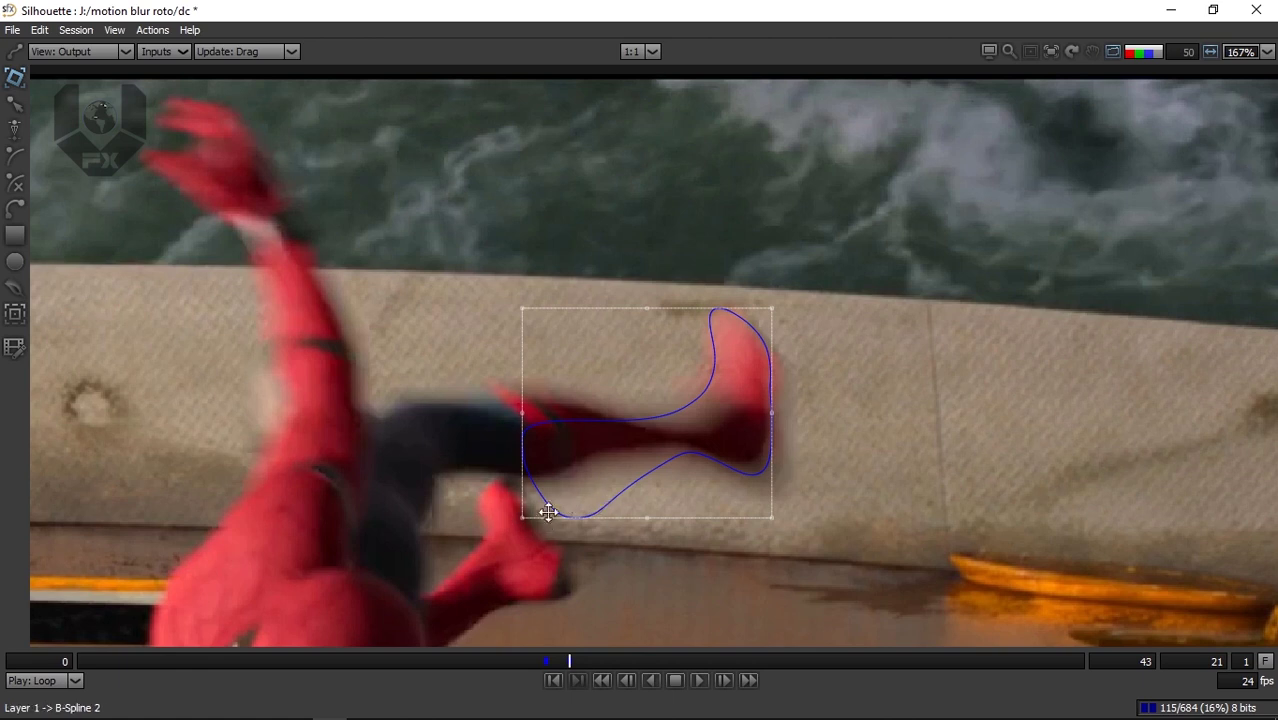
click(556, 475)
drag(442, 322, 722, 568)
key(t)
key(t)
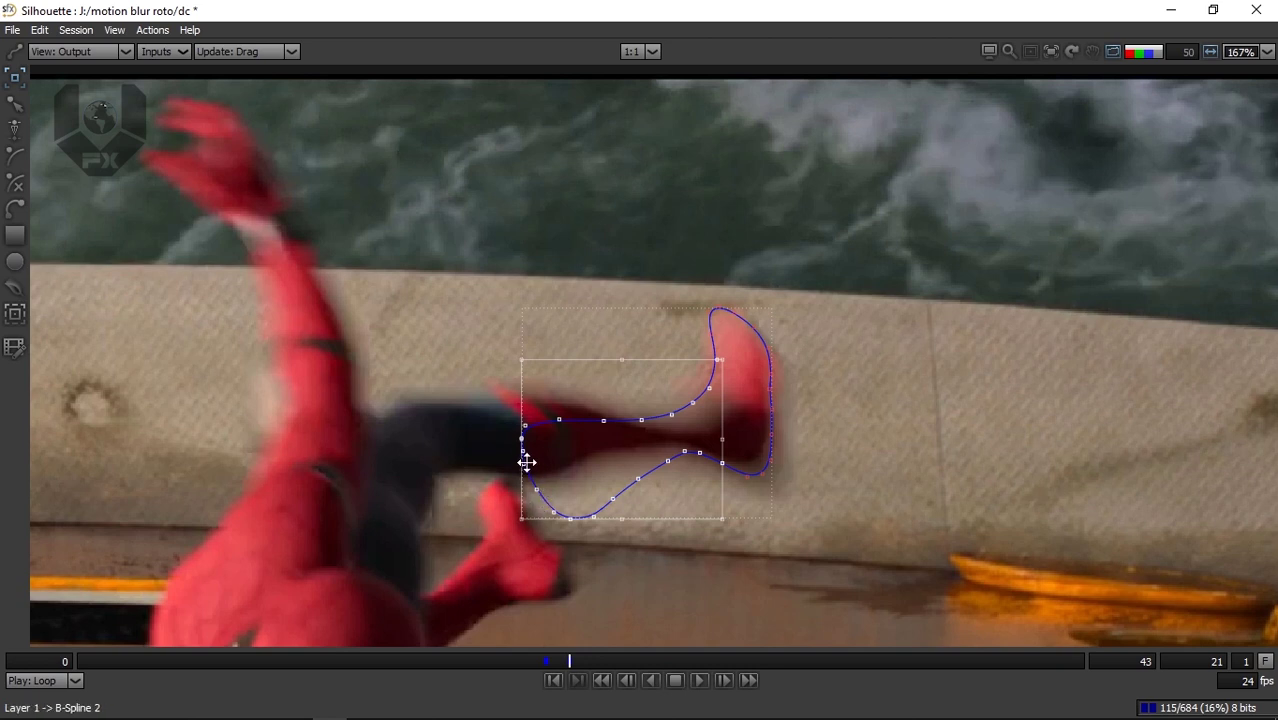
drag(520, 444, 488, 361)
Reshape the B-spline points along the calf and heel on frame 21 to follow the leg in the foreground view.
key(r)
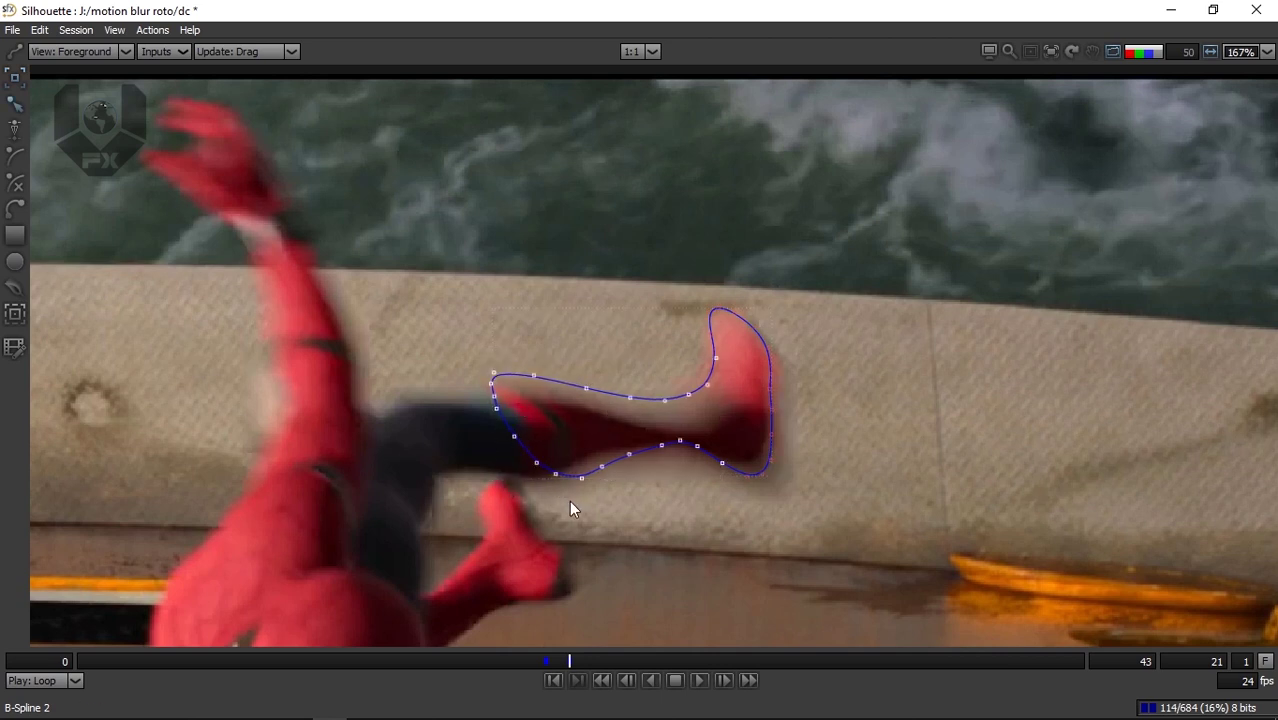
drag(622, 463, 525, 466)
drag(697, 446, 695, 452)
drag(690, 404, 629, 405)
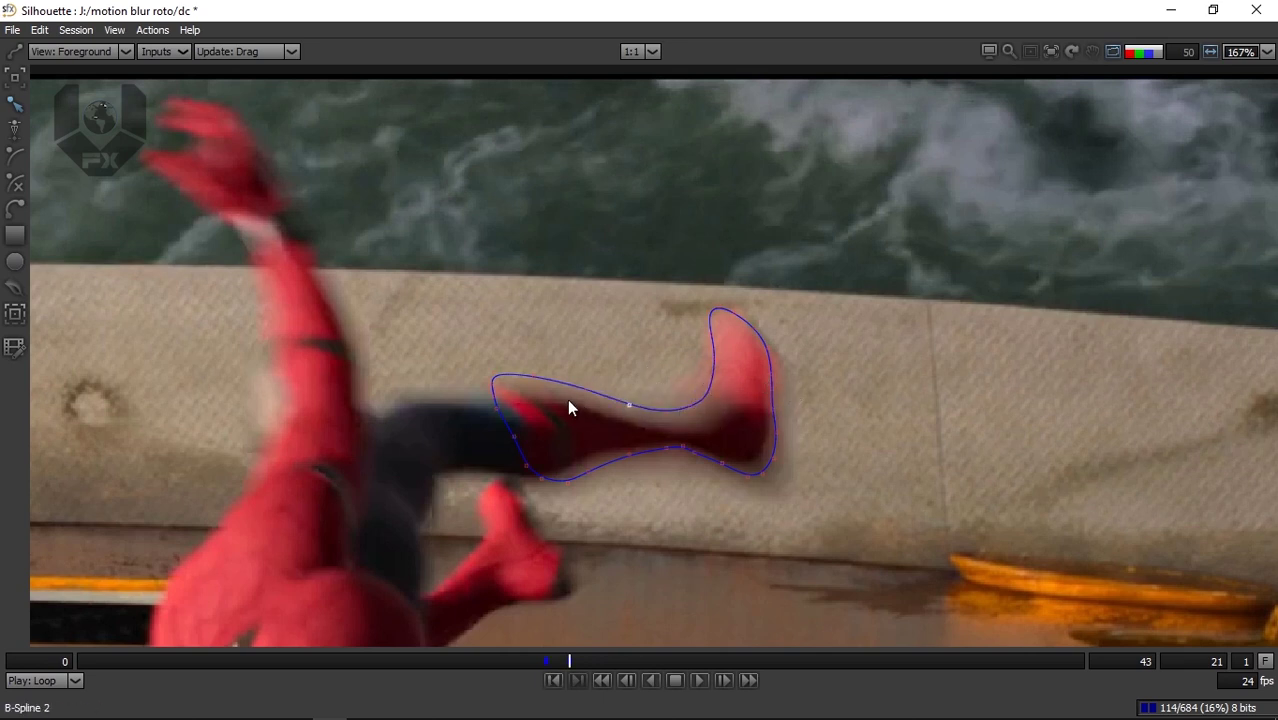
click(679, 457)
drag(679, 459, 684, 468)
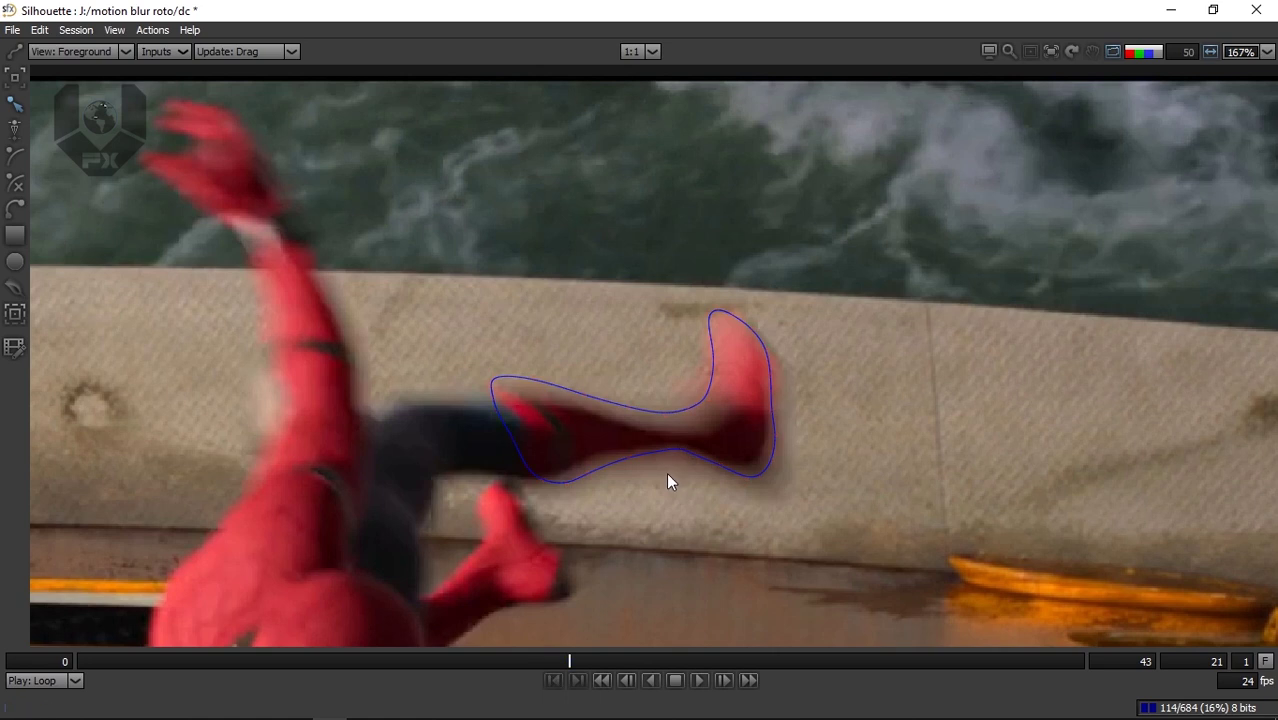
On frame 19, select the leg B-spline and transform it to match the position and angle of the raised leg.
key(Left)
key(Left)
click(772, 360)
drag(741, 336, 738, 373)
key(t)
drag(774, 323, 653, 275)
drag(701, 510, 649, 534)
drag(467, 518, 441, 468)
Refine the B-spline points around the ankle and calf on frame 19 to fit the raised leg.
key(r)
drag(522, 315, 585, 345)
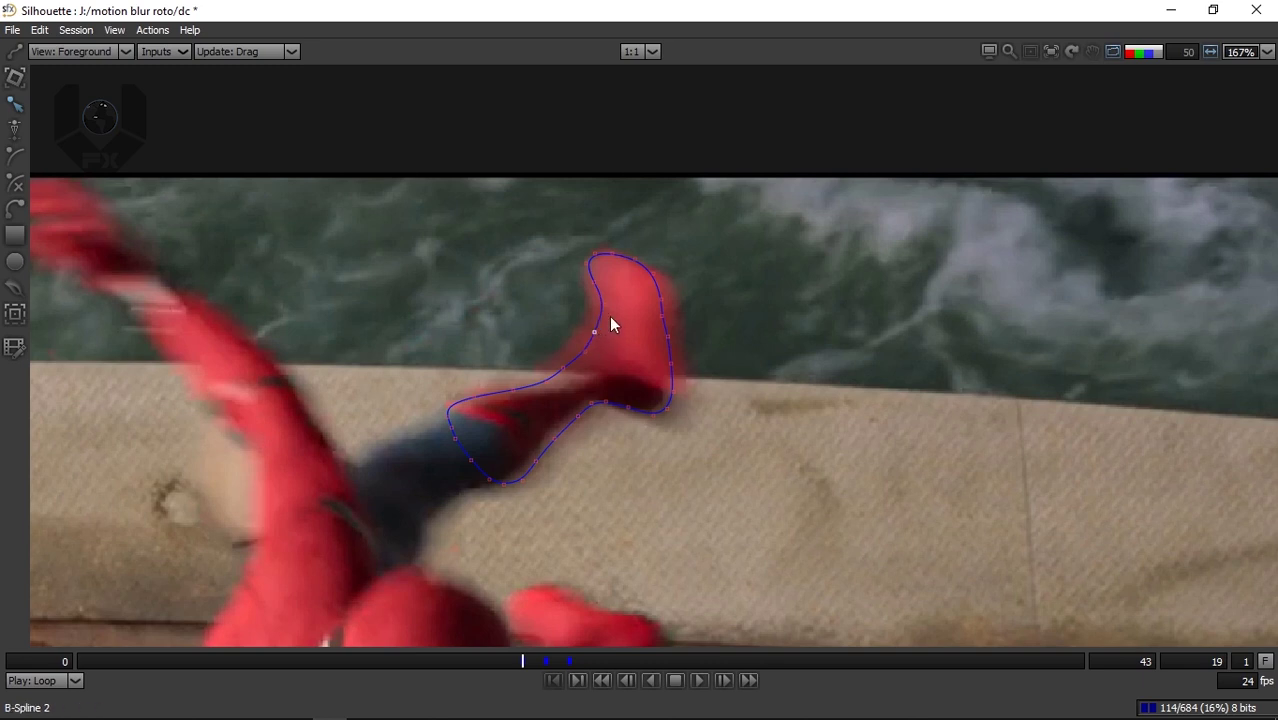
click(640, 403)
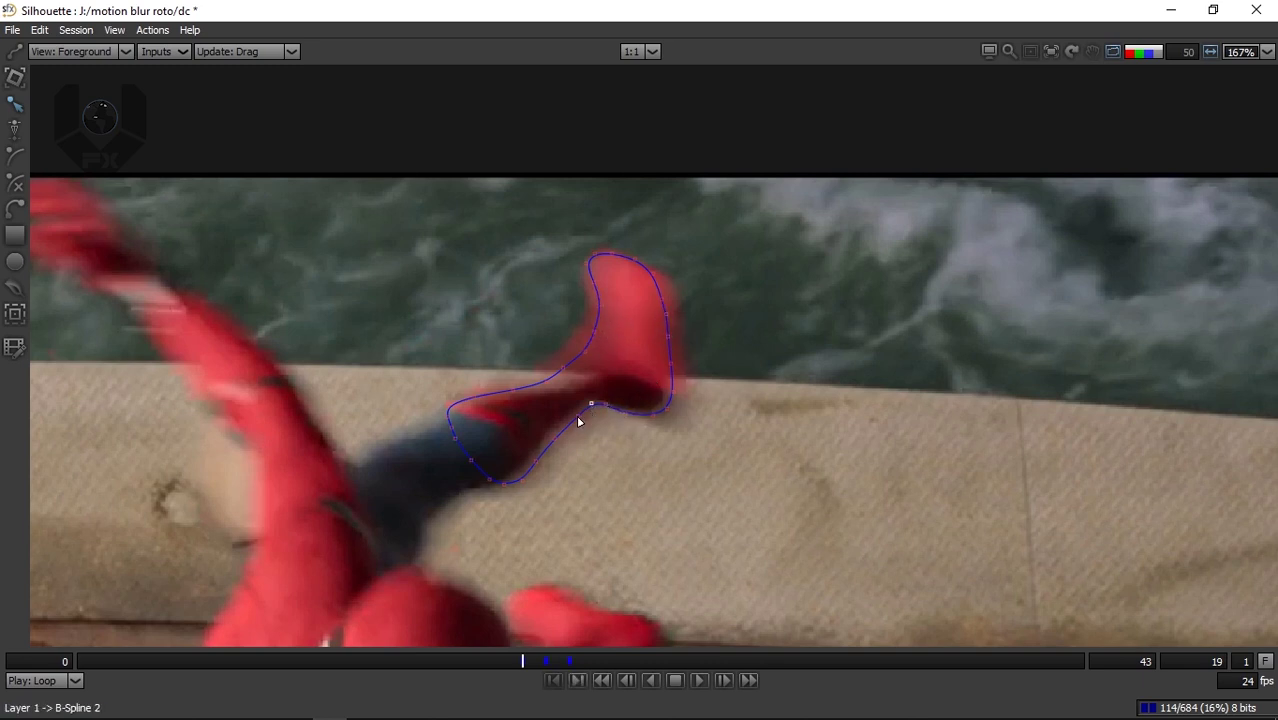
On frame 20, compare the blurred matte in alpha and overlay display with the leg in the foreground view.
key(Right)
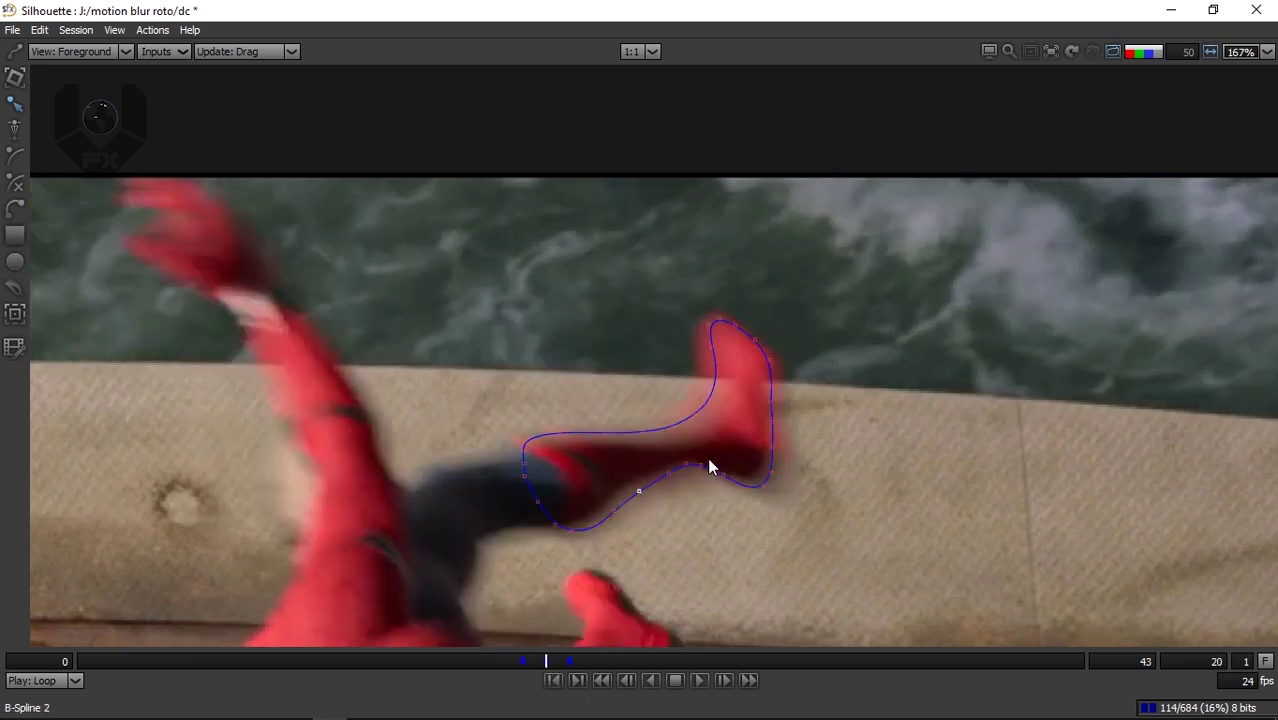
scroll(712, 450, up, 2)
key(a)
scroll(715, 434, up, 2)
key(a)
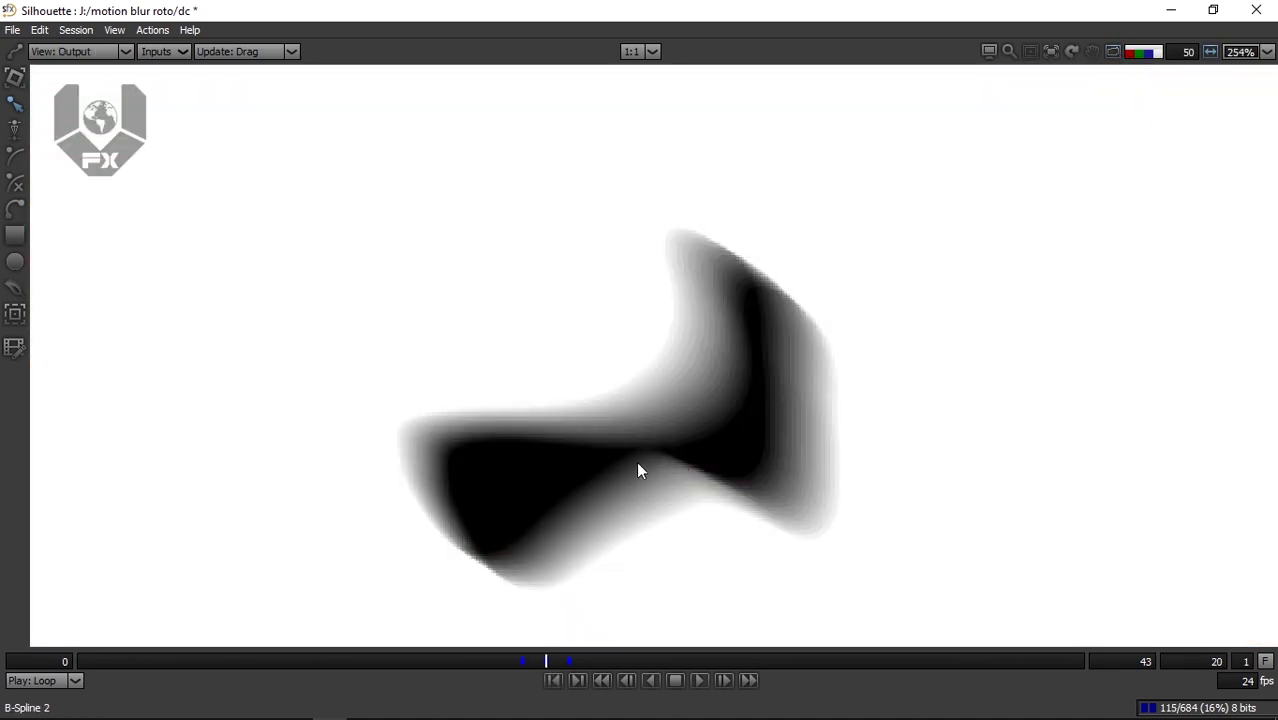
key(1)
key(3)
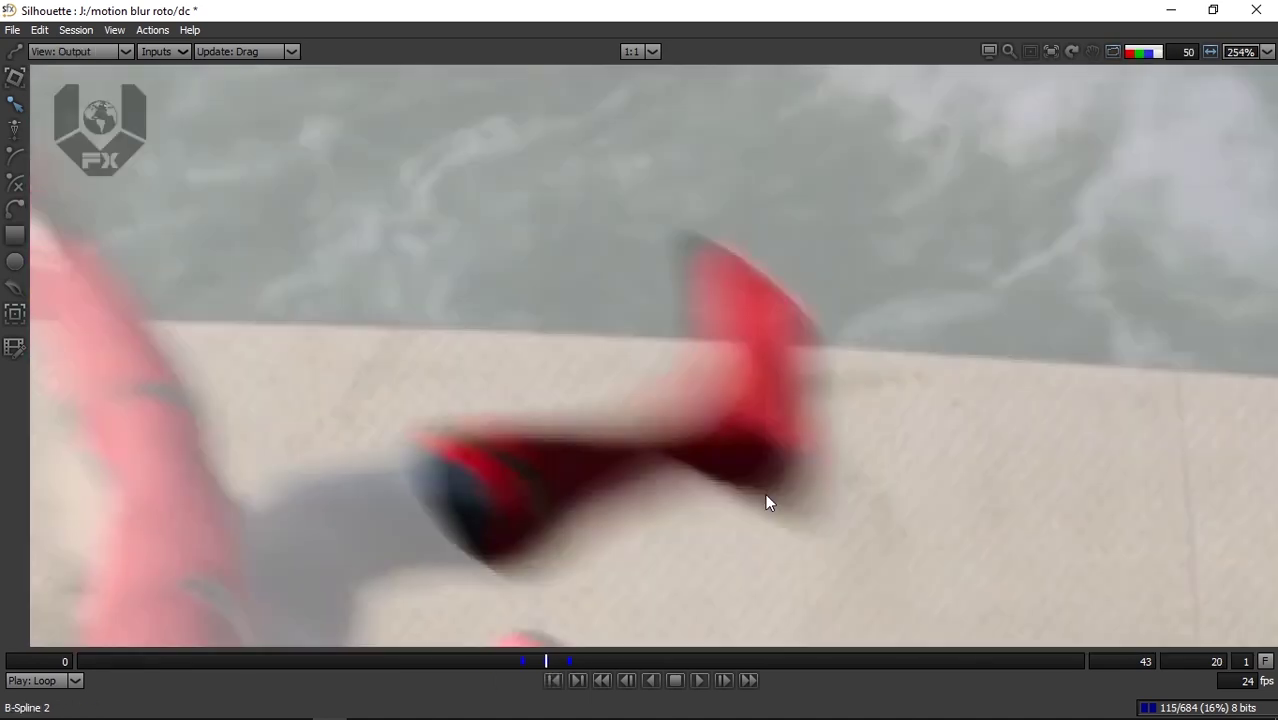
key(a)
key(a)
key(1)
key(3)
key(s)
key(s)
key(a)
key(a)
key(3)
key(1)
On frame 19, move the underside calf and ankle points of the B-spline outward and check the blurred matte on frame 20.
drag(668, 227, 728, 402)
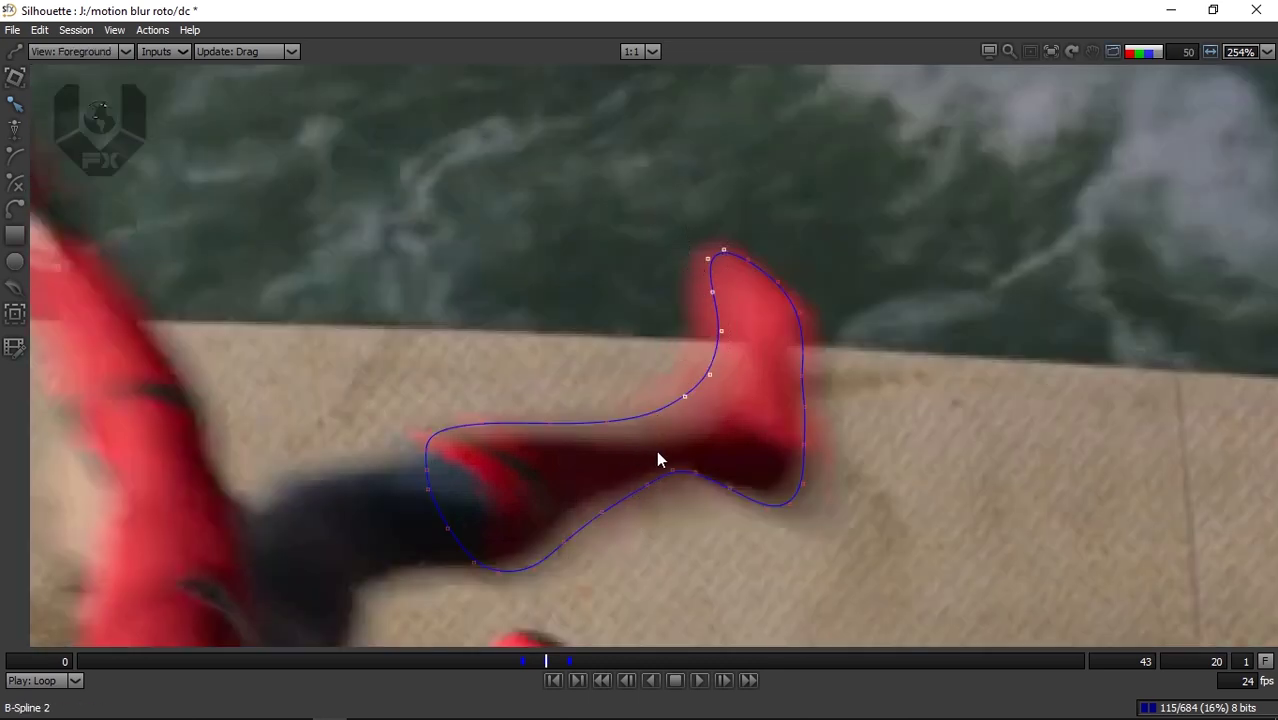
scroll(657, 470, up, 2)
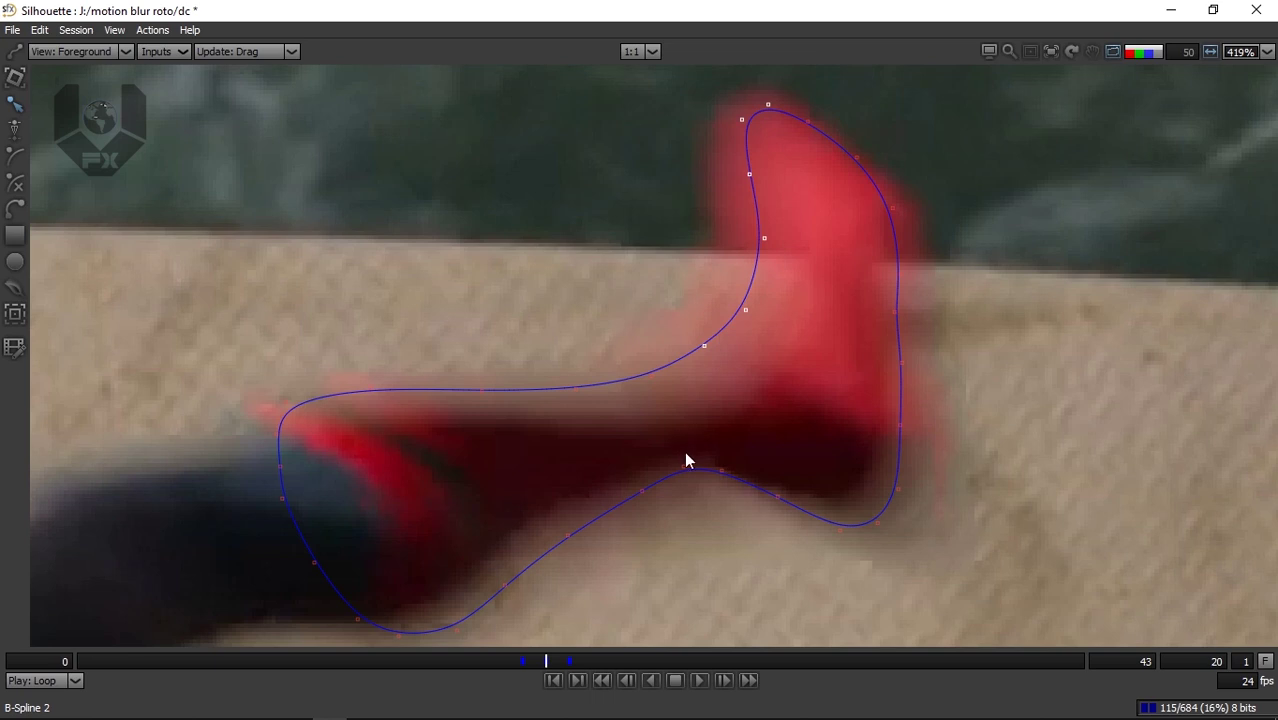
drag(762, 437, 550, 554)
scroll(715, 442, down, 1)
key(z)
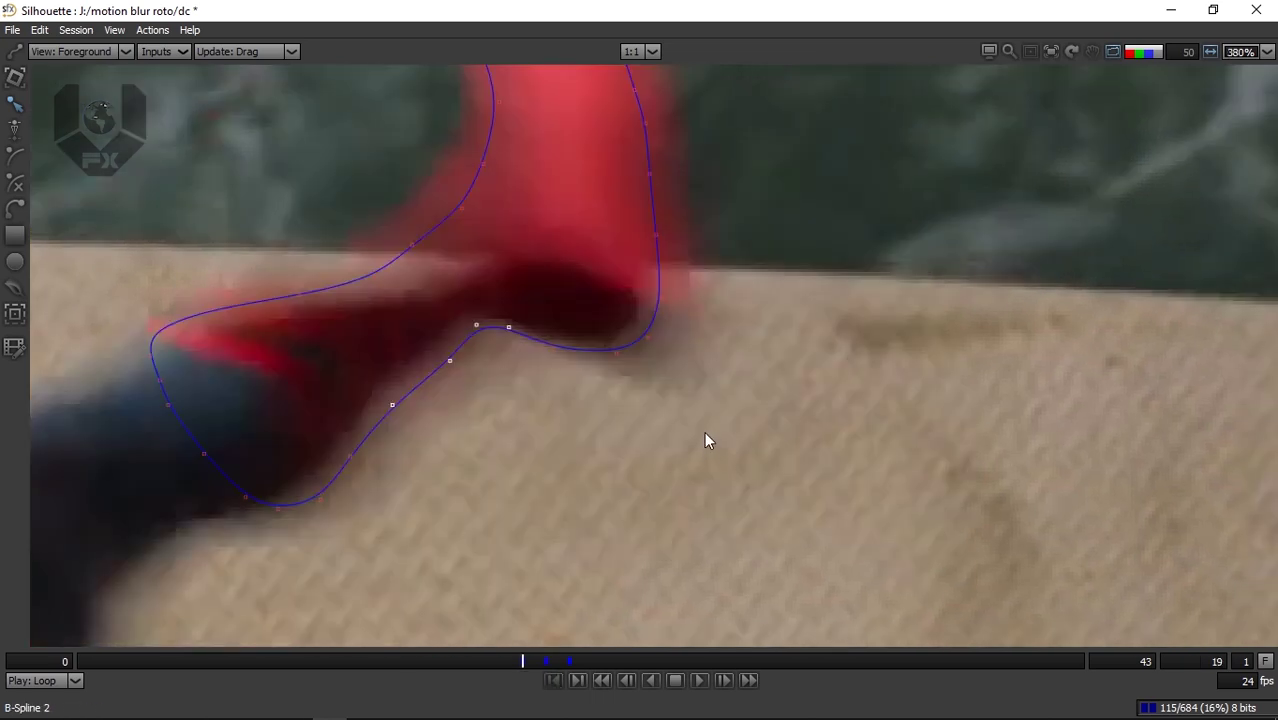
drag(508, 327, 540, 371)
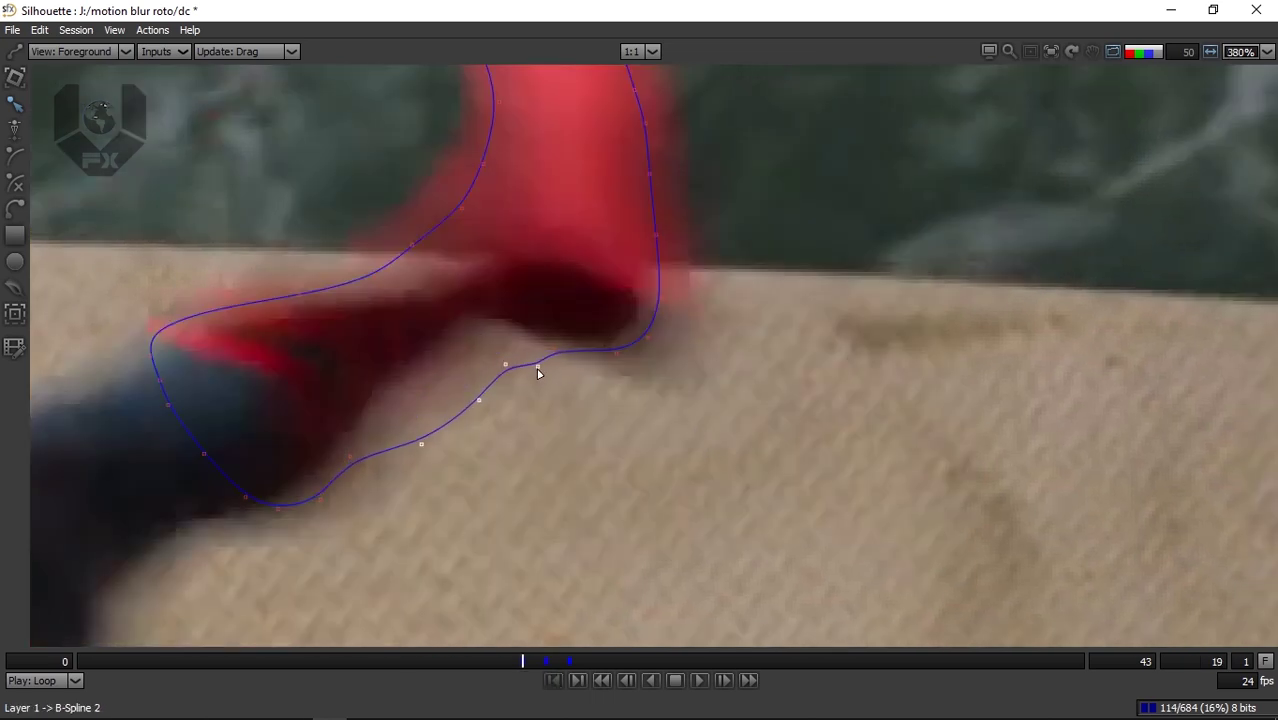
key(x)
key(3)
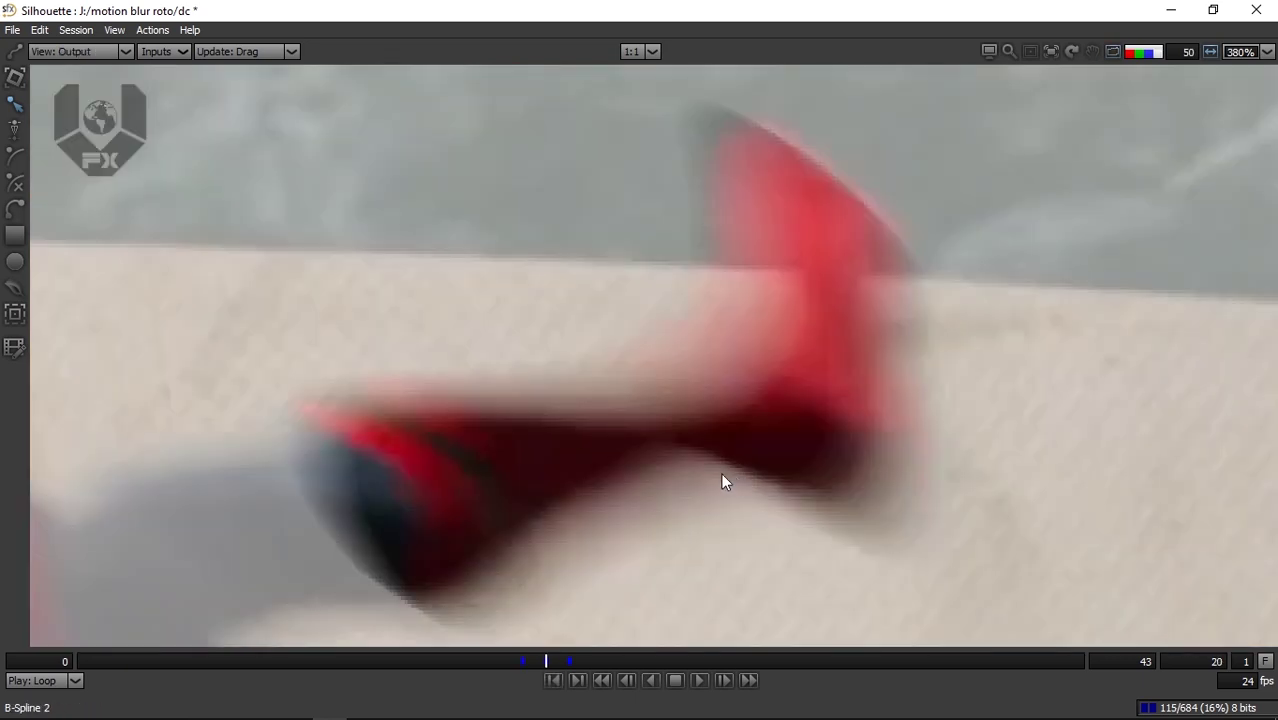
key(a)
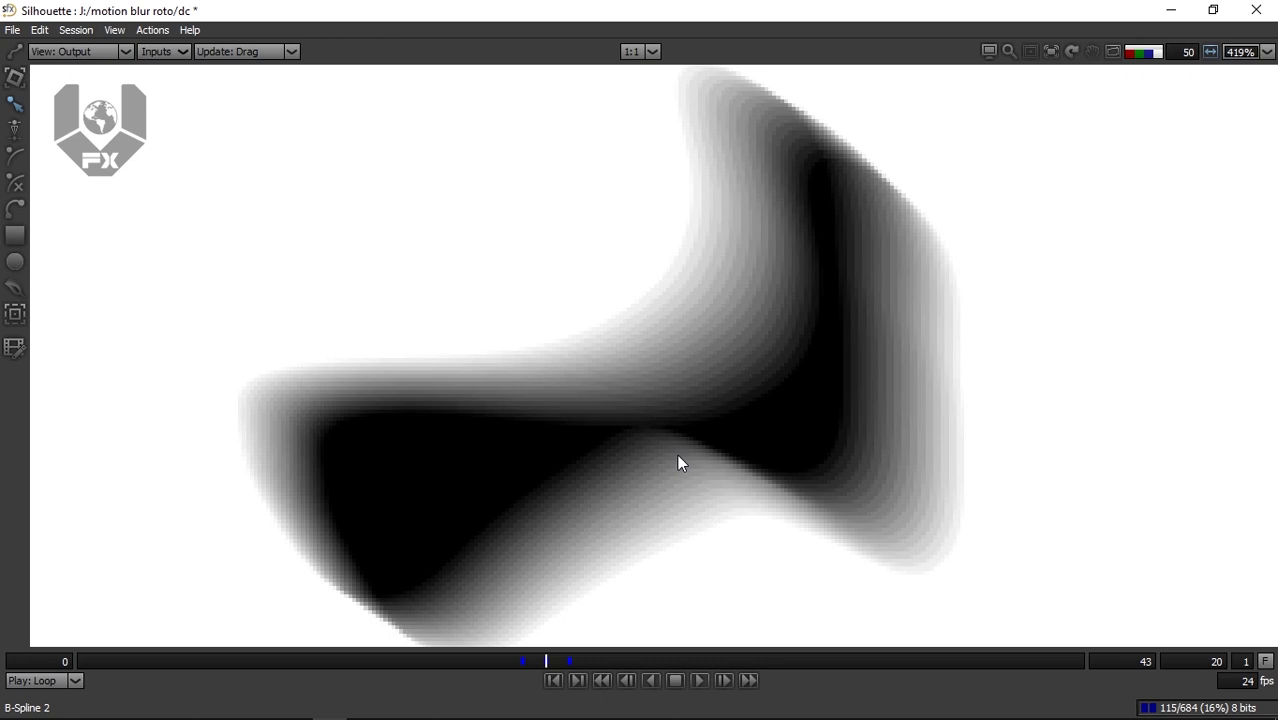
key(a)
key(1)
scroll(656, 468, down, 2)
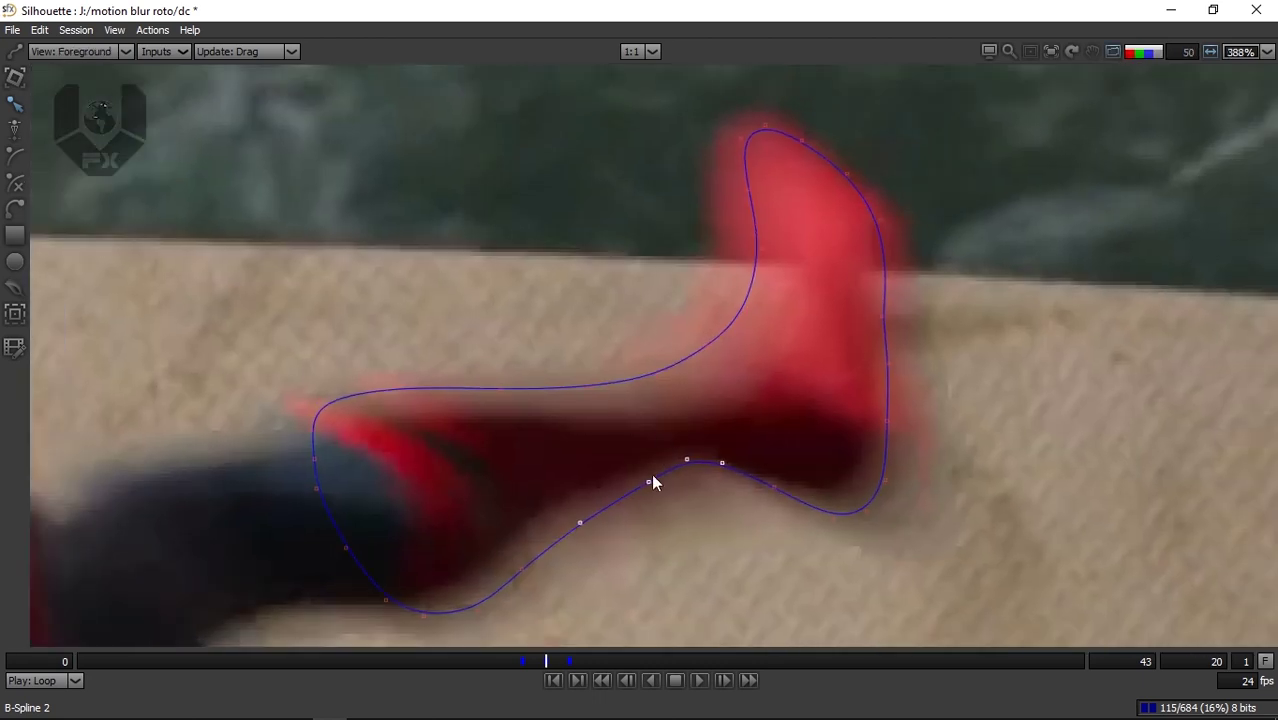
Move the same underside points farther out on frame 19 and compare the overlay with the footage on frame 20.
key(z)
drag(509, 377, 536, 402)
key(Right)
scroll(718, 432, up, 2)
key(a)
key(a)
key(a)
key(a)
key(a)
key(a)
key(a)
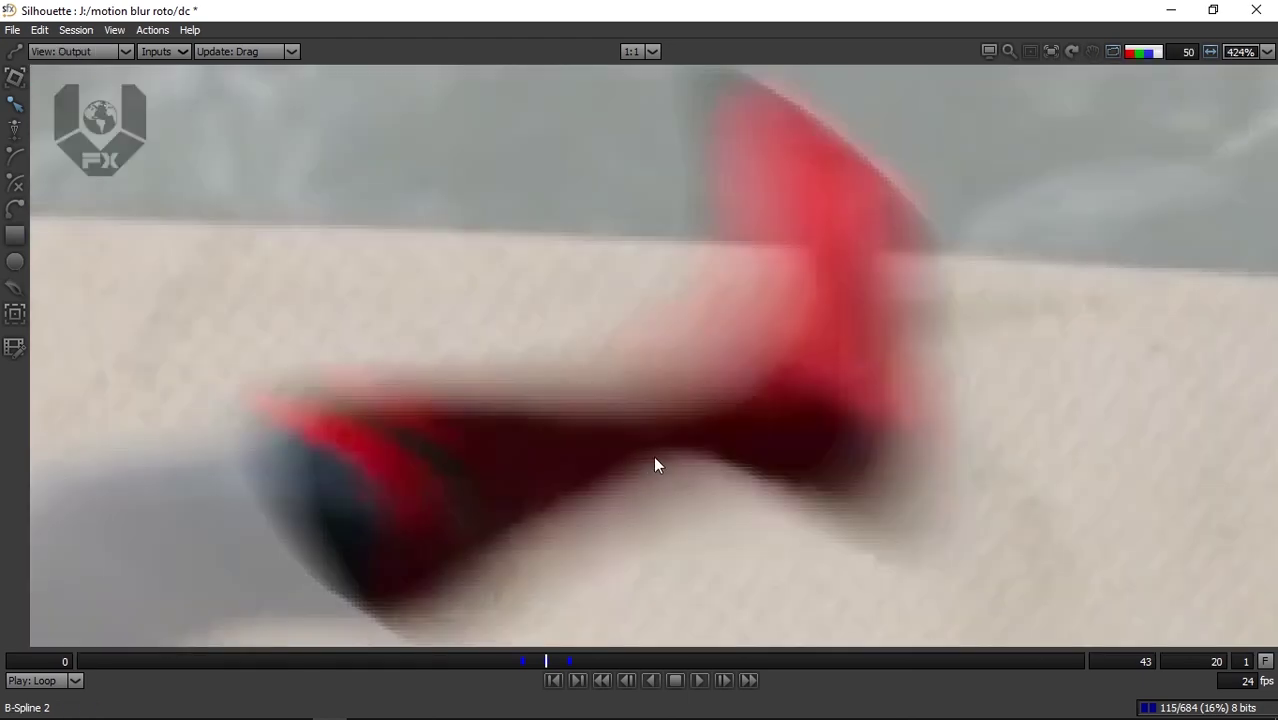
key(a)
On frame 21, shift the underside calf points slightly downward and review the blurred result on frame 20.
scroll(655, 466, down, 2)
drag(671, 502, 641, 409)
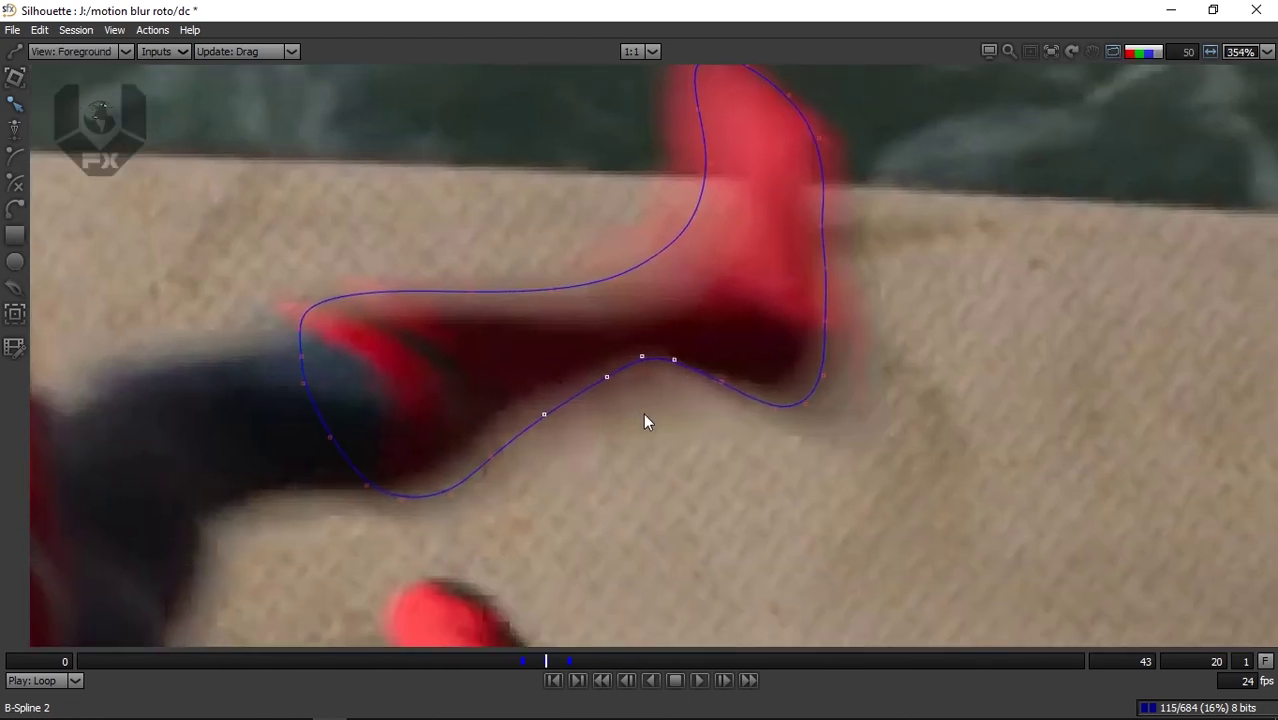
key(x)
scroll(693, 444, down, 2)
drag(810, 520, 821, 540)
key(Left)
key(a)
scroll(690, 405, up, 5)
key(a)
key(a)
key(a)
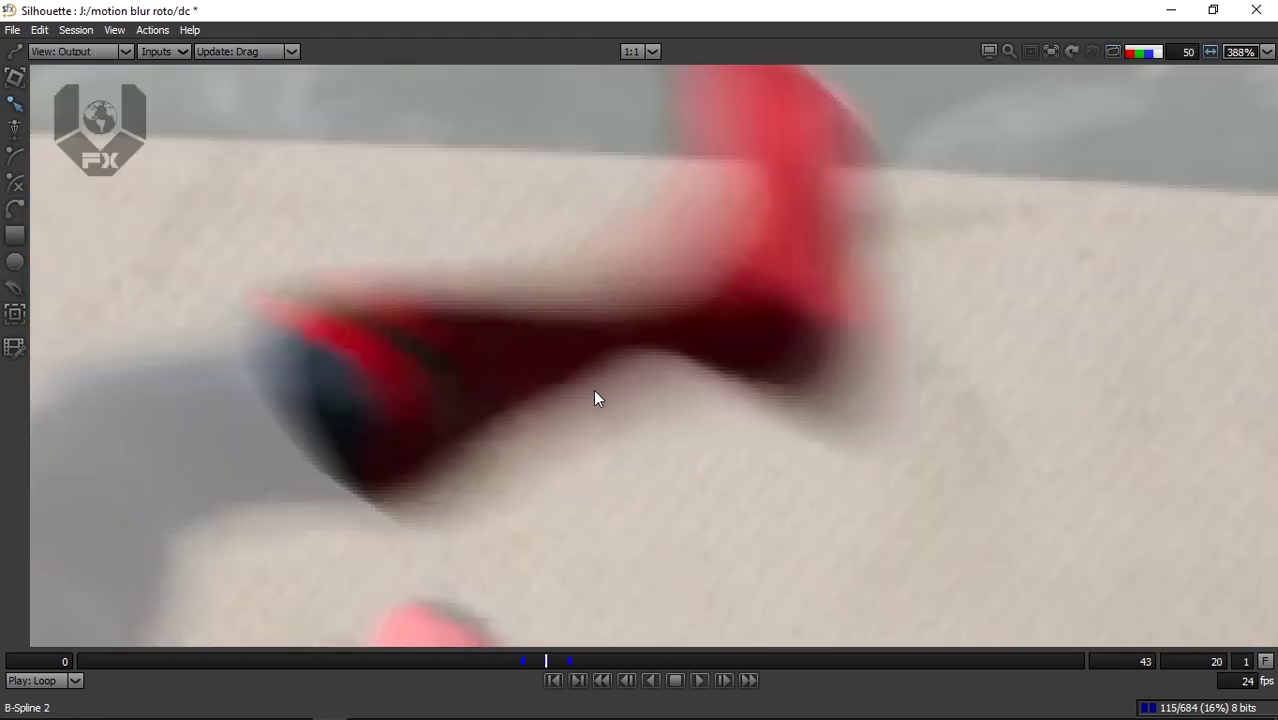
Toggle the matte overlay on frame 20 to examine how the blur fits beneath the calf and heel.
key(1)
key(2)
key(a)
key(a)
key(a)
key(a)
key(a)
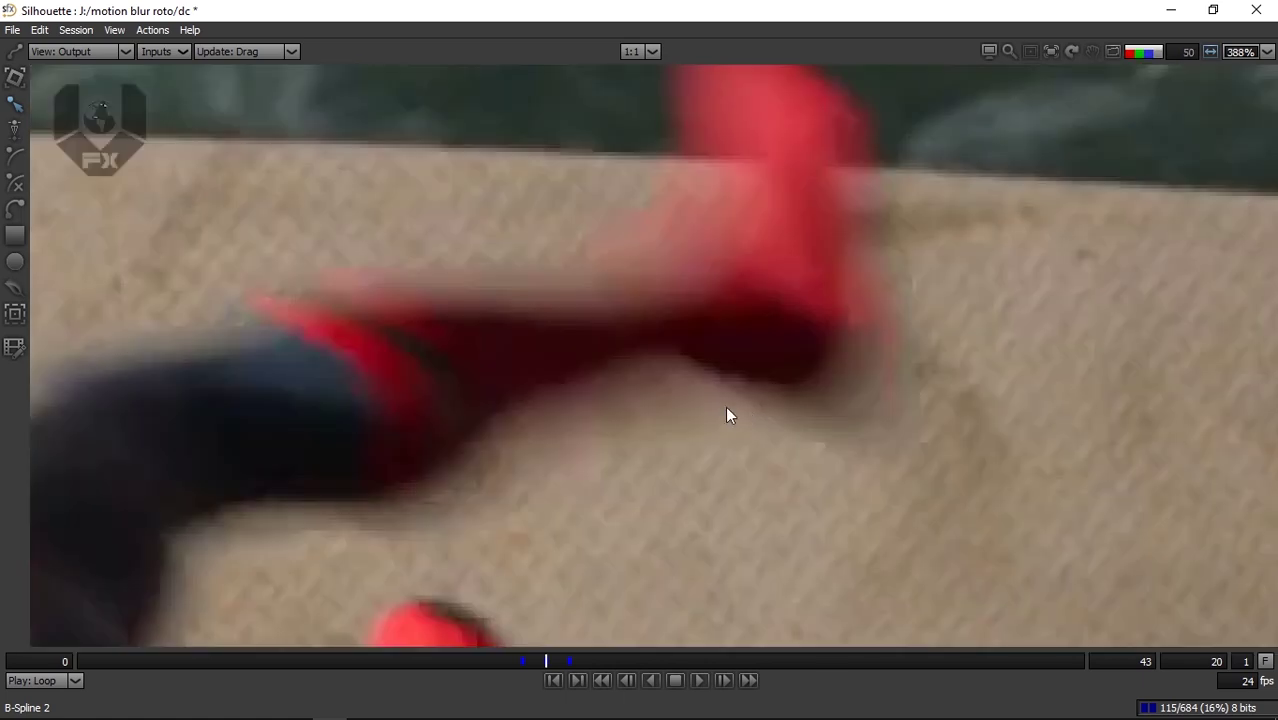
key(a)
key(f)
On frame 20, nudge the points beneath the calf slightly downward and check the blurred alpha.
drag(698, 320, 546, 453)
drag(653, 357, 659, 369)
key(2)
key(a)
key(a)
key(a)
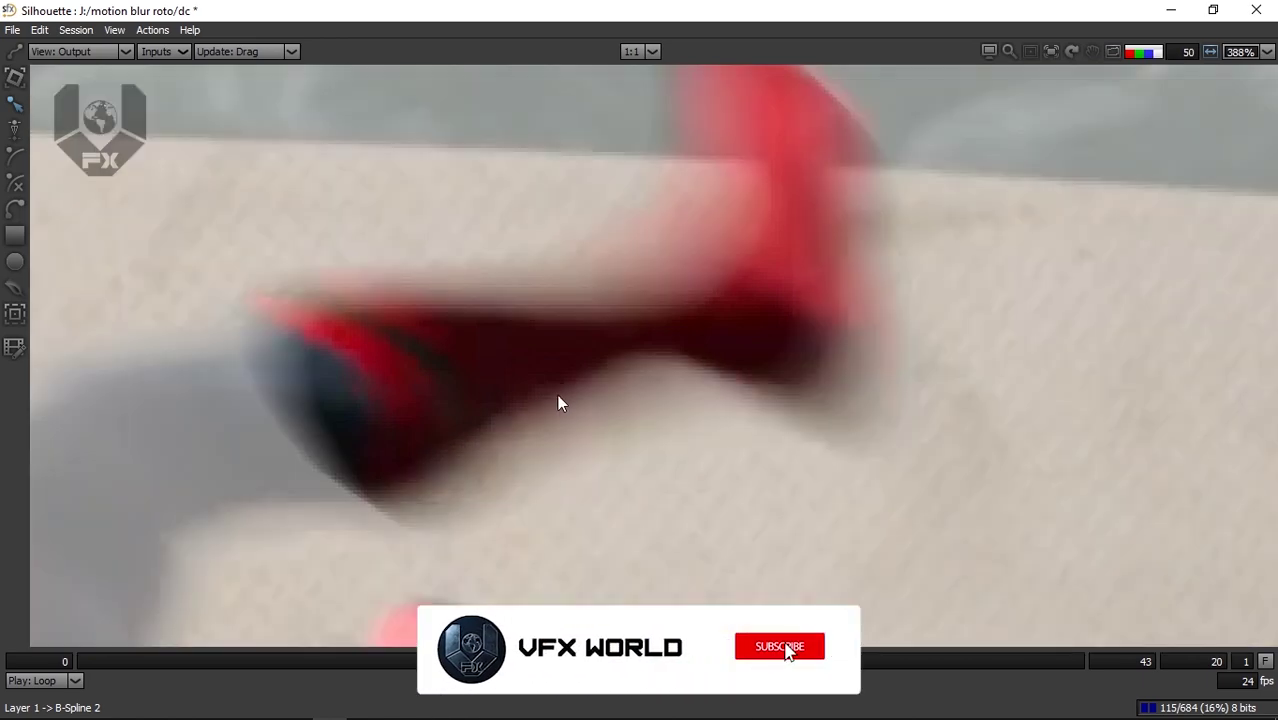
key(a)
key(1)
key(o)
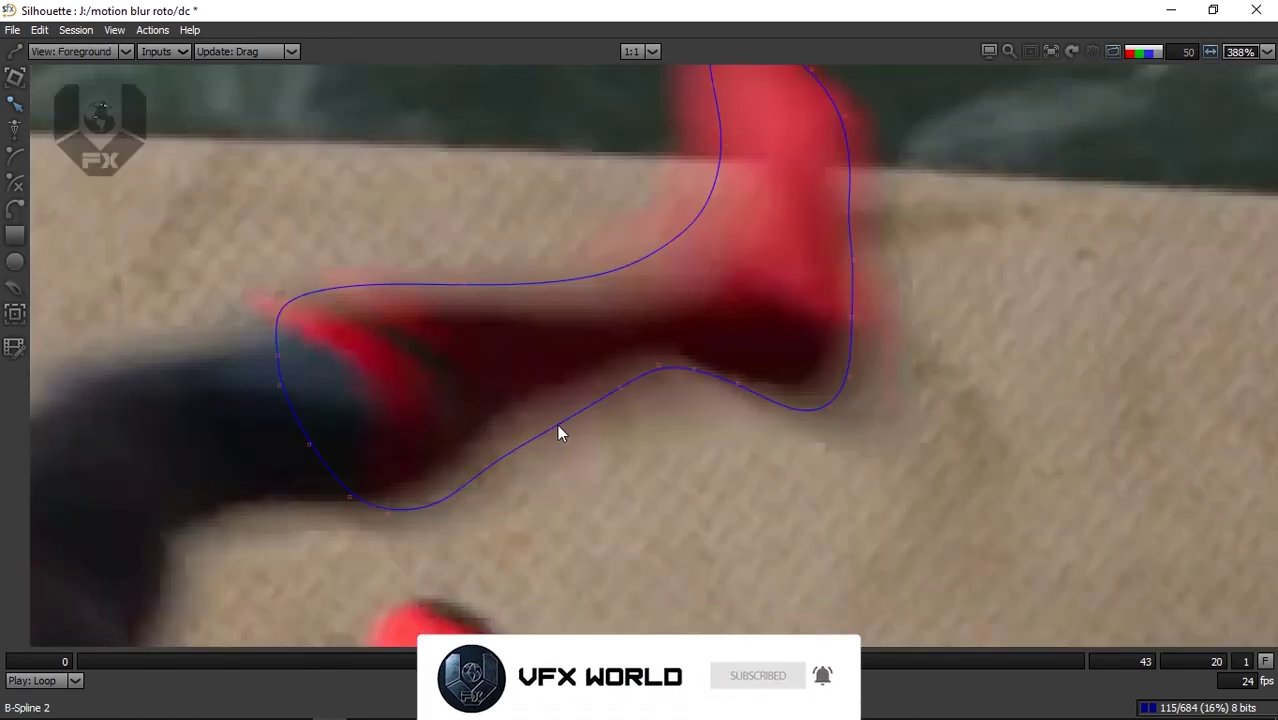
key(3)
key(a)
key(a)
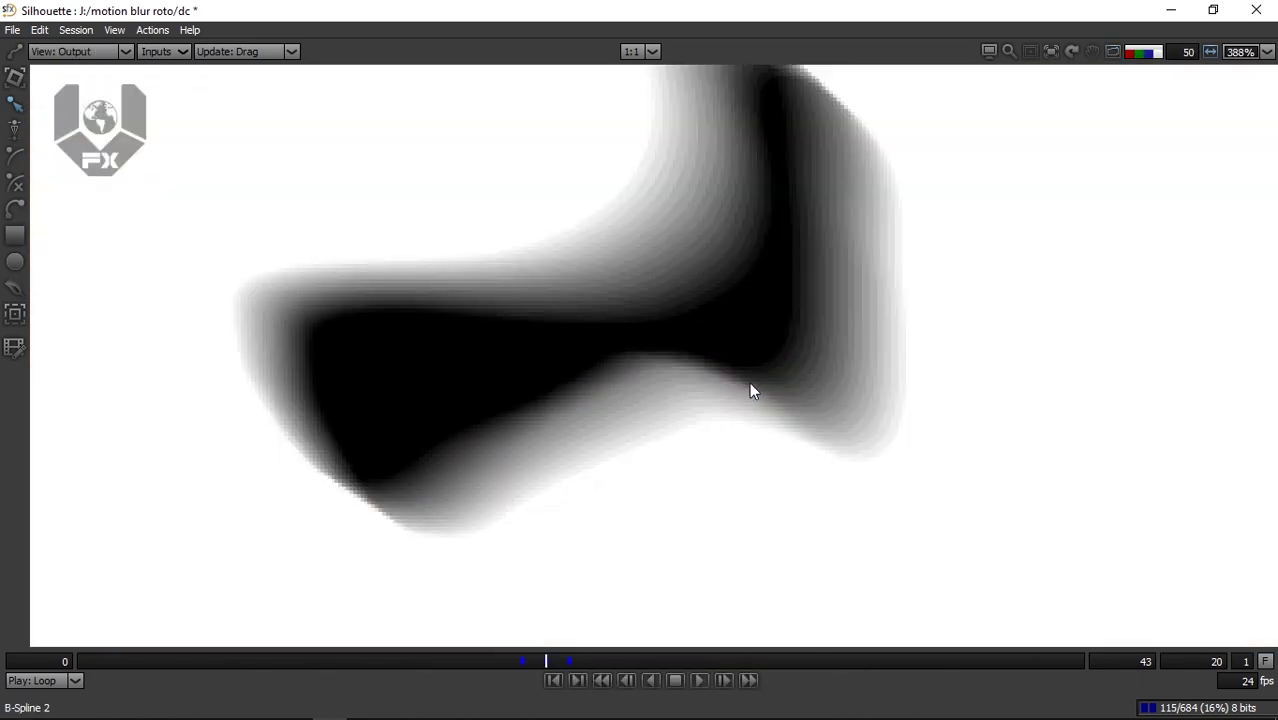
Select the B-spline's heel points, move them down and outward on frame 19, and view the result on frame 20.
key(1)
drag(846, 352, 730, 442)
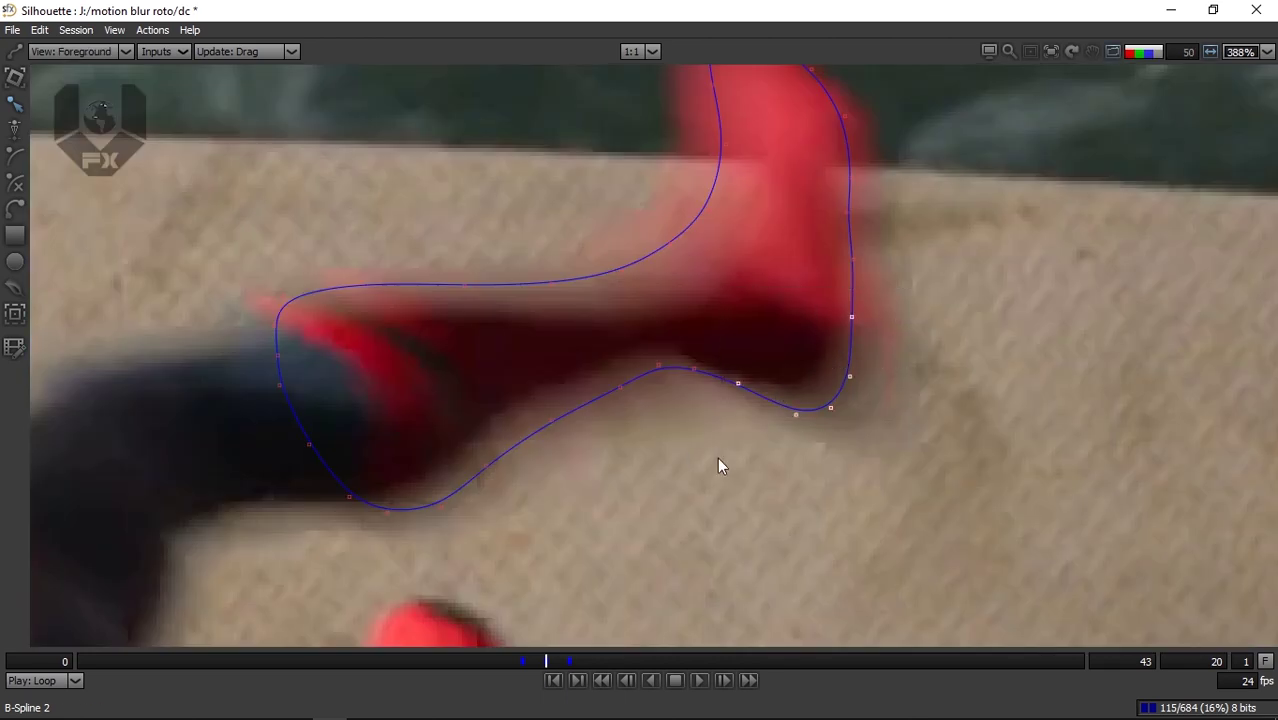
key(Left)
drag(607, 231, 641, 287)
key(Right)
key(3)
key(a)
scroll(783, 408, up, 2)
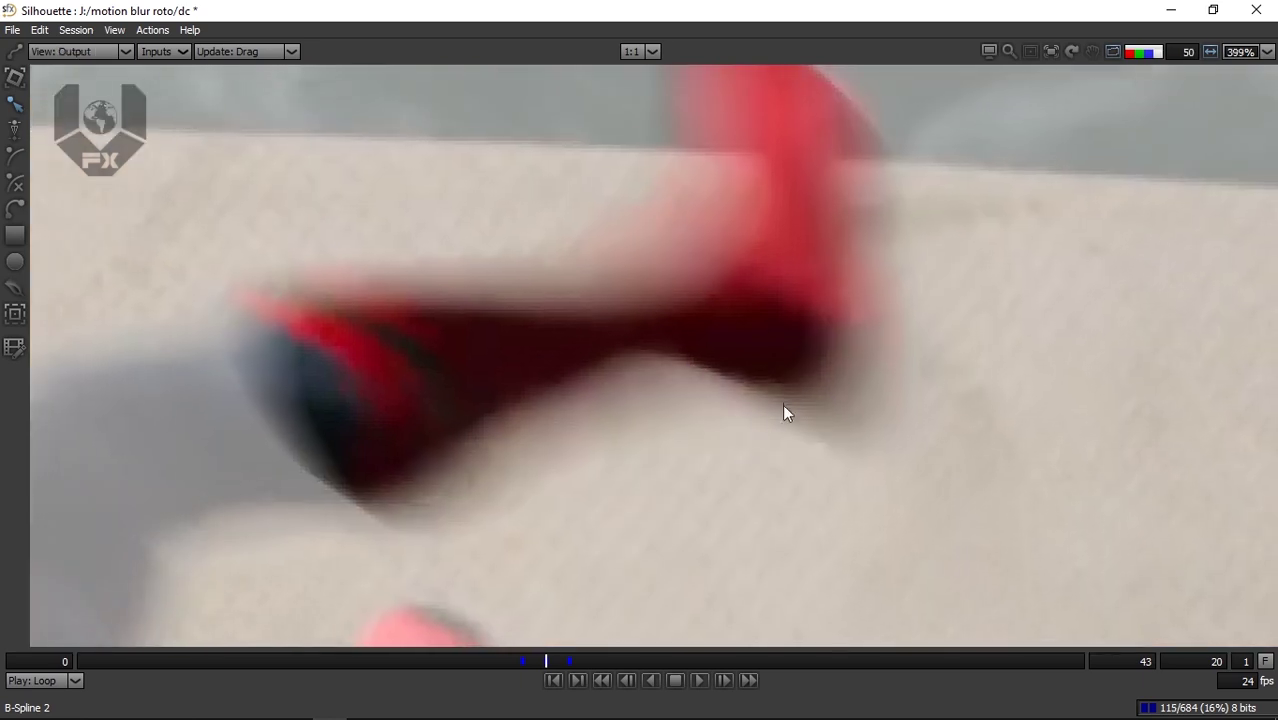
Switch between the foreground view and the output overlay on frame 20 to examine the heel's blurred edge.
key(a)
key(1)
scroll(829, 394, down, 1)
key(3)
key(a)
key(a)
key(1)
key(3)
key(1)
Nudge the heel points slightly down and outward on frame 20 and compare the blurred matte with the foot.
drag(834, 407, 843, 419)
key(3)
key(a)
key(a)
key(a)
key(1)
key(3)
key(a)
key(a)
key(1)
key(3)
key(a)
key(a)
key(1)
key(3)
key(a)
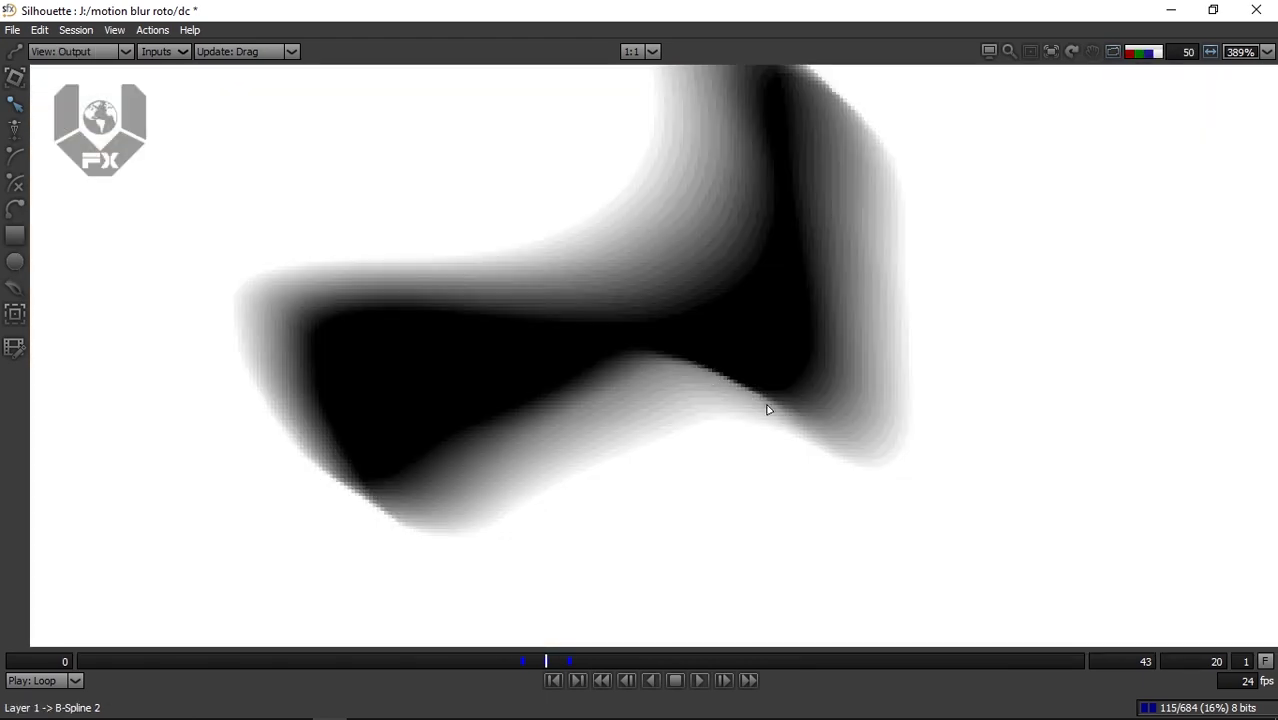
Select the points between ankle and heel, move them up toward the foot on frame 19, and check the frame 20 matte.
key(f)
drag(675, 382, 650, 392)
drag(731, 376, 713, 396)
scroll(714, 395, down, 1)
key(z)
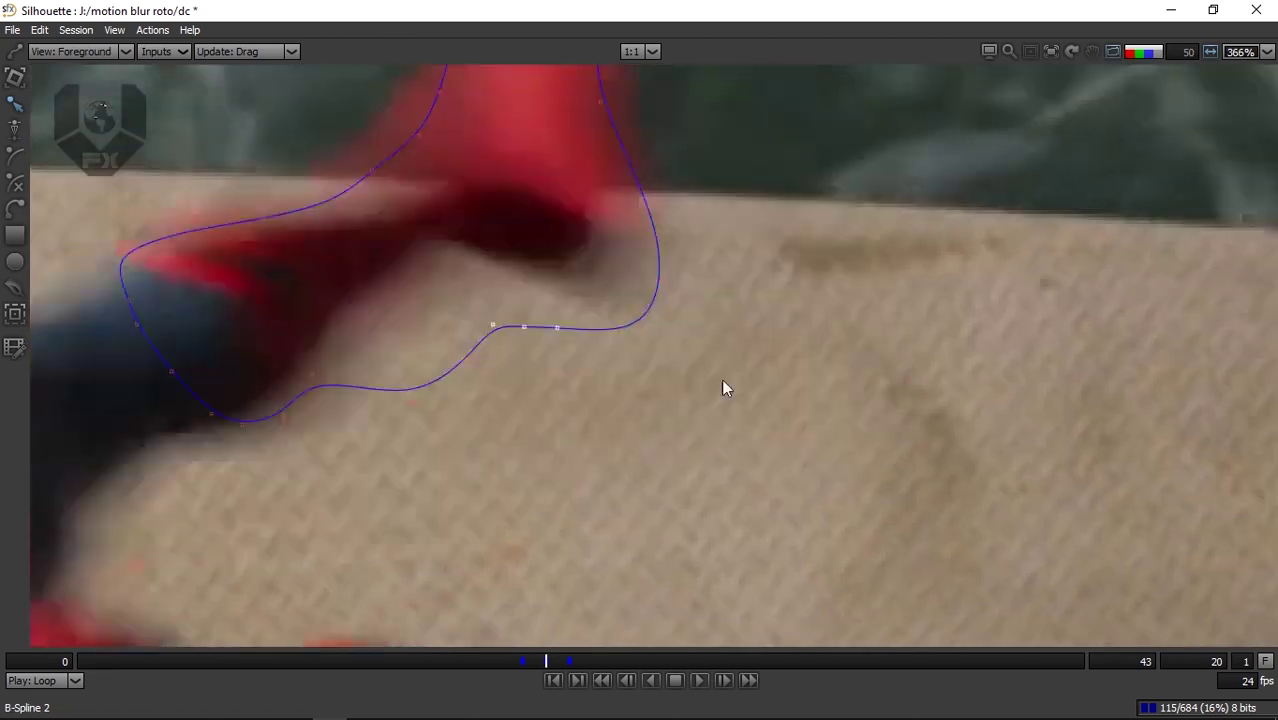
drag(521, 328, 547, 294)
key(x)
key(3)
key(a)
key(a)
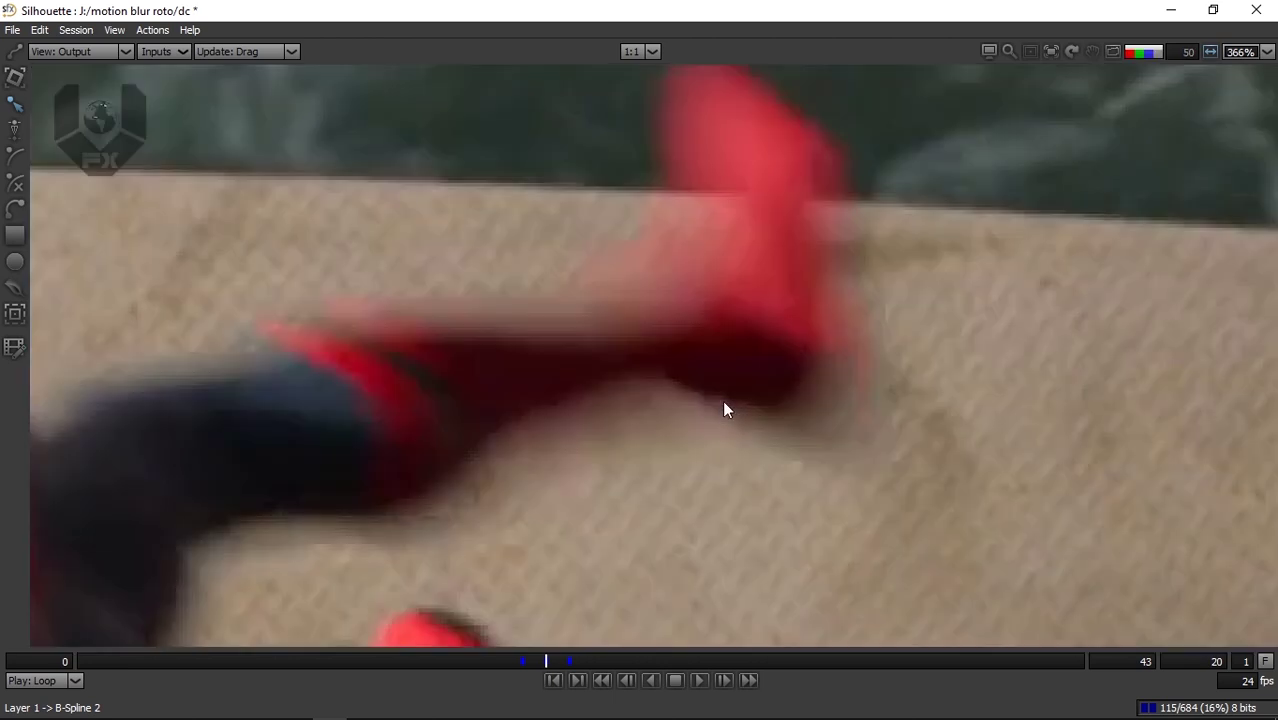
key(a)
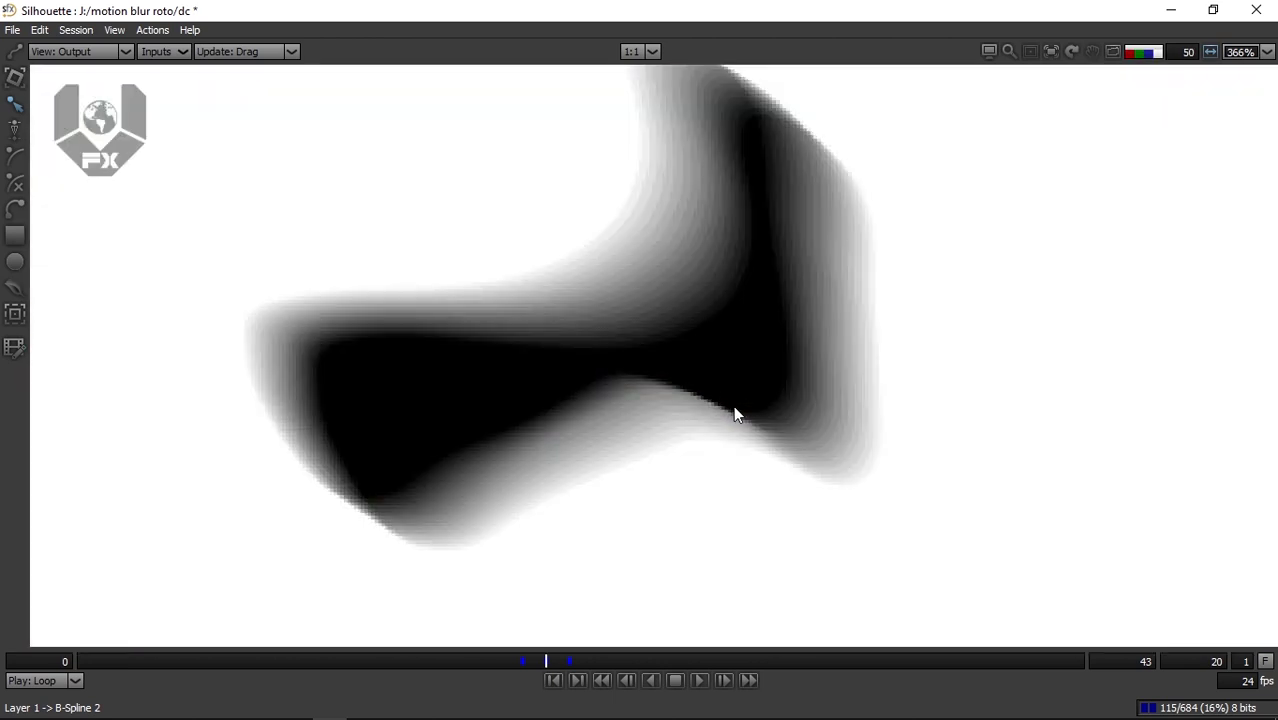
Check the overlay on frame 20 and nudge the B-spline points beneath the ankle slightly downward.
key(a)
key(1)
key(3)
key(a)
key(a)
key(a)
key(a)
key(1)
drag(686, 346, 568, 421)
drag(646, 386, 649, 396)
Compare the output overlay with the unmasked footage on frame 20 to examine the blurred edges around the whole foot.
key(3)
key(a)
key(a)
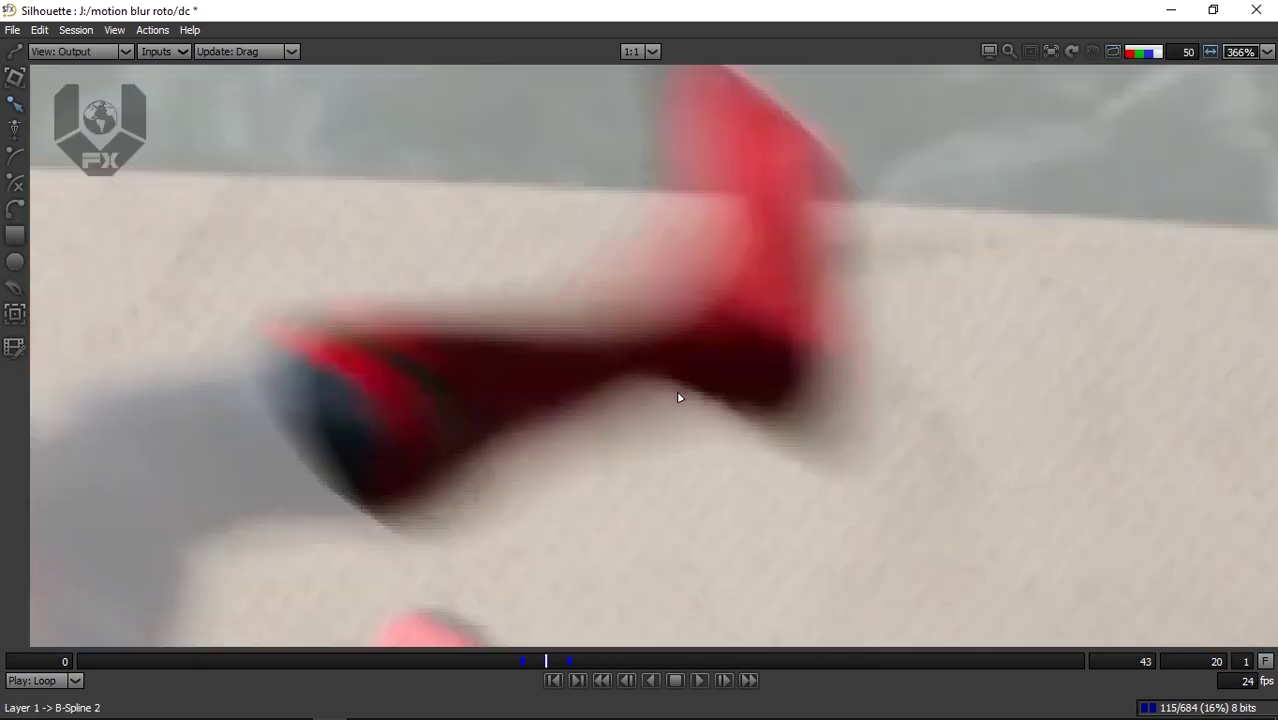
key(a)
key(1)
key(a)
key(a)
key(3)
drag(774, 409, 770, 499)
key(a)
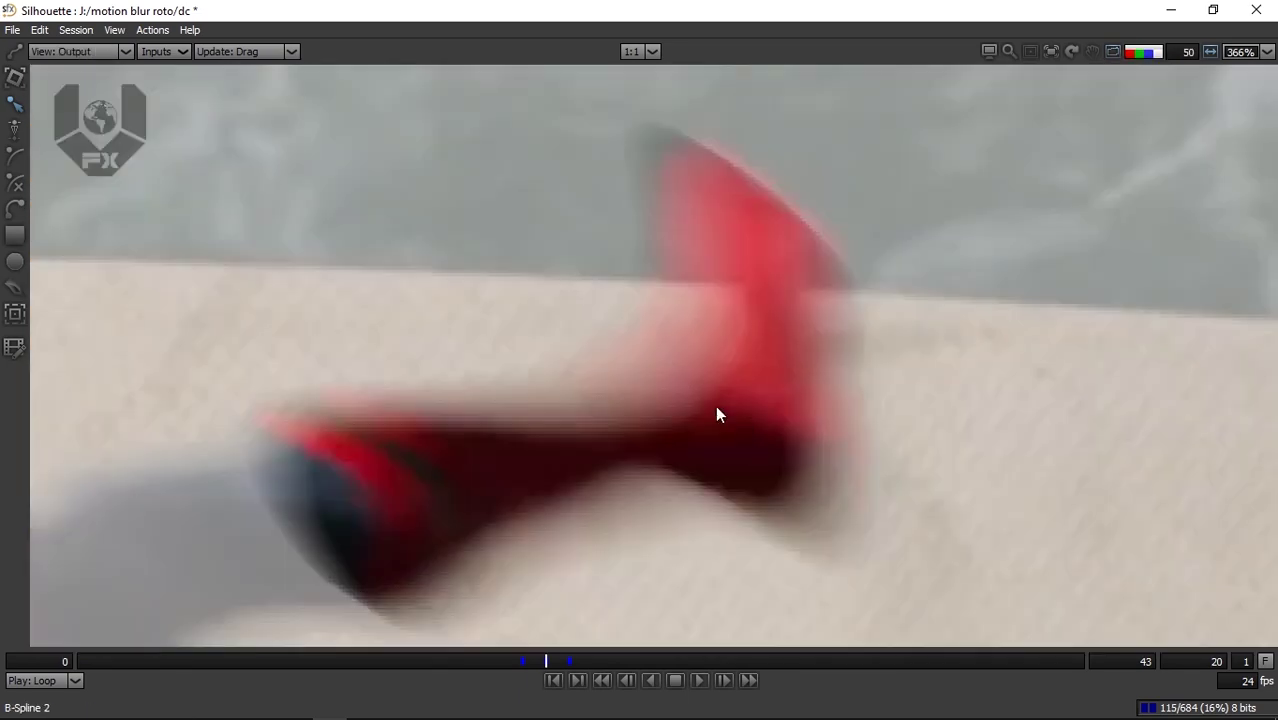
Compare the plain footage with the output on frame 20 to examine the blurred edges around the ankle and toes.
key(1)
key(a)
key(3)
key(a)
key(1)
key(a)
key(3)
key(a)
drag(716, 327, 716, 346)
key(f)
Select the B-spline points along the front of the ankle on frame 20 and inspect the blurred alpha matte there.
drag(735, 273, 540, 427)
key(o)
key(a)
key(a)
key(a)
key(a)
key(a)
key(a)
key(a)
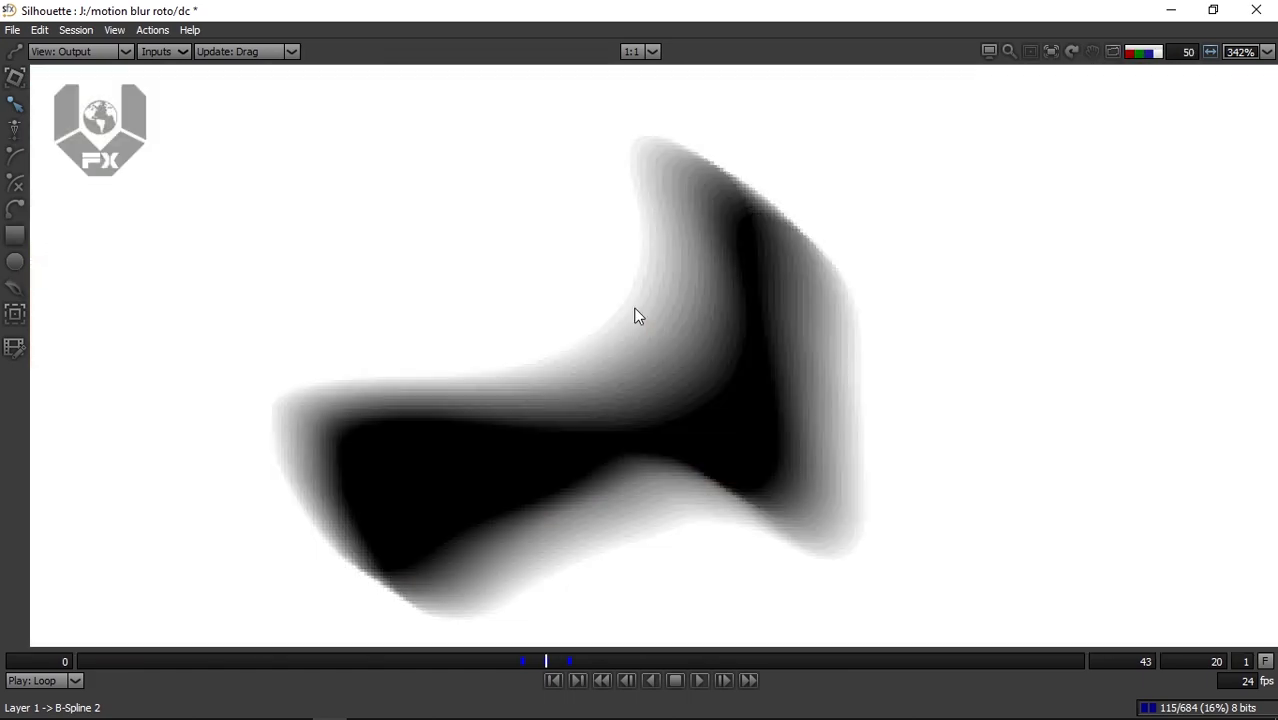
key(a)
key(1)
Move the selected front ankle points slightly down and inward on frame 19, and check the frame 20 alpha and overlay.
scroll(652, 344, down, 4)
key(Left)
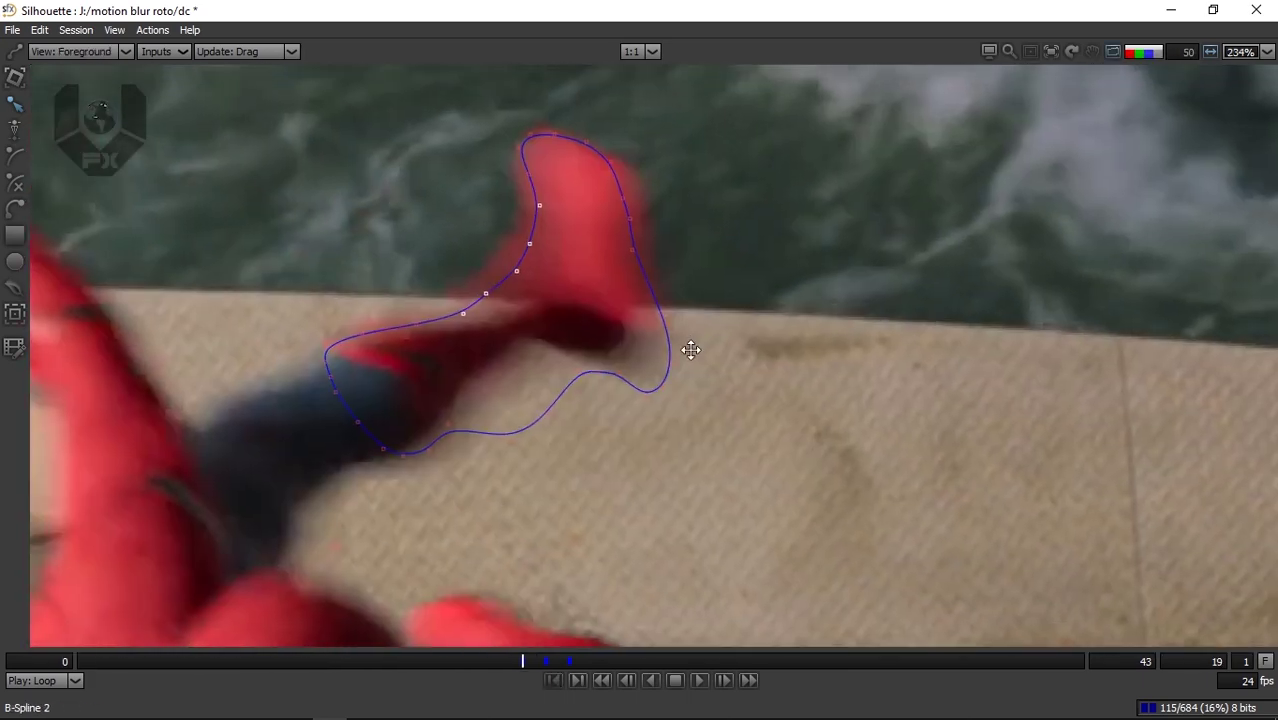
drag(559, 327, 579, 342)
key(Right)
key(3)
scroll(709, 348, up, 2)
key(a)
scroll(764, 390, up, 1)
key(a)
key(a)
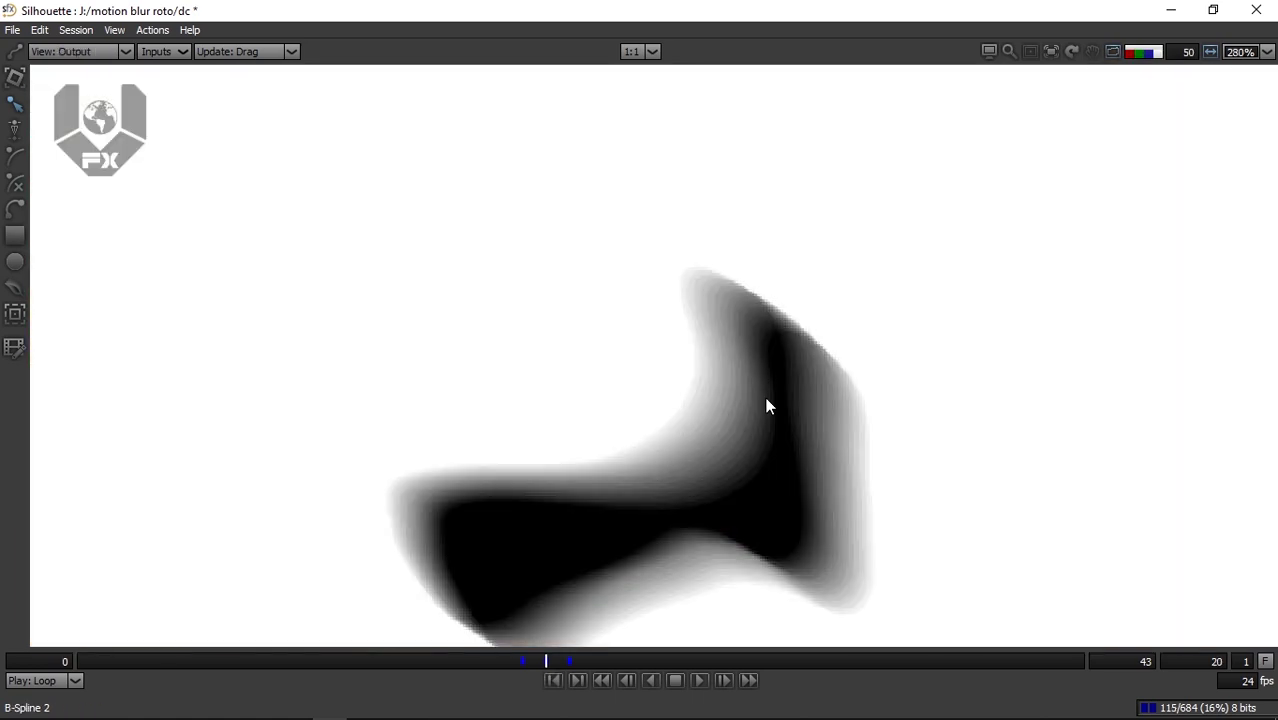
key(a)
key(a)
key(a)
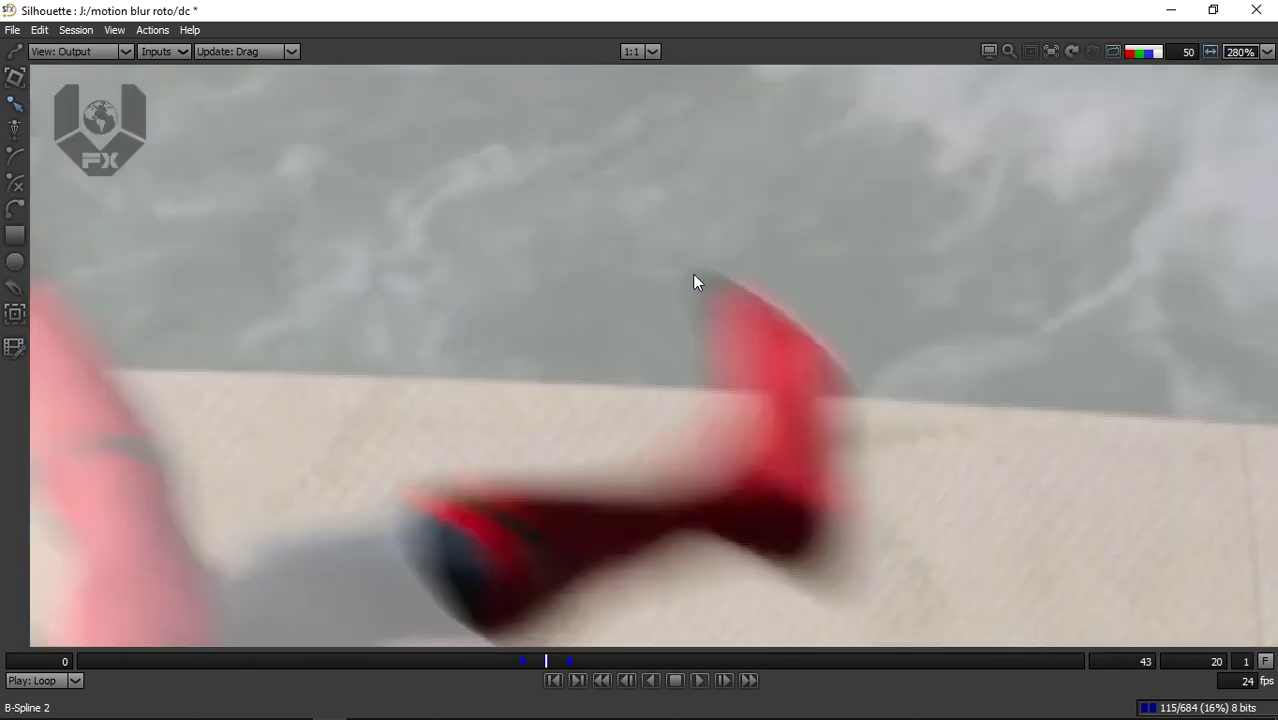
Move the points around the toe tip inward on frame 19 and check the blurred toes in the frame 20 output.
key(f)
key(Left)
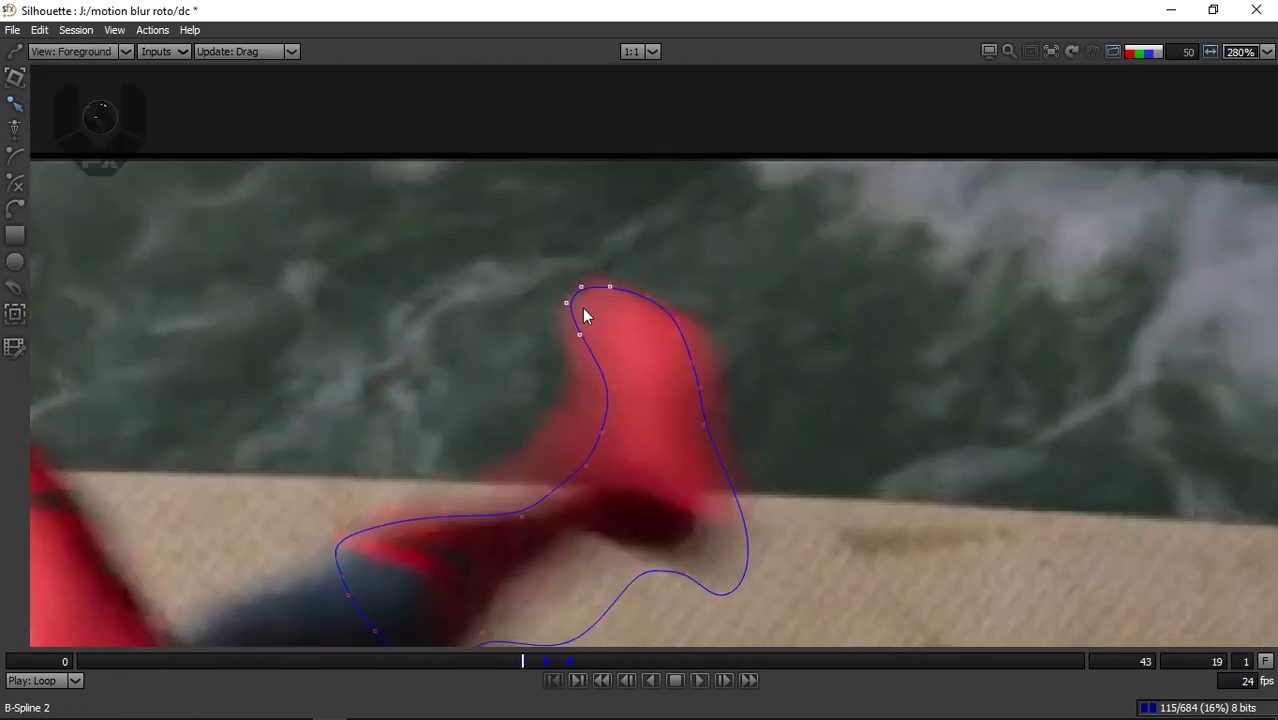
key(Right)
key(2)
key(shift+a)
scroll(792, 388, up, 1)
key(shift+a)
key(shift+a)
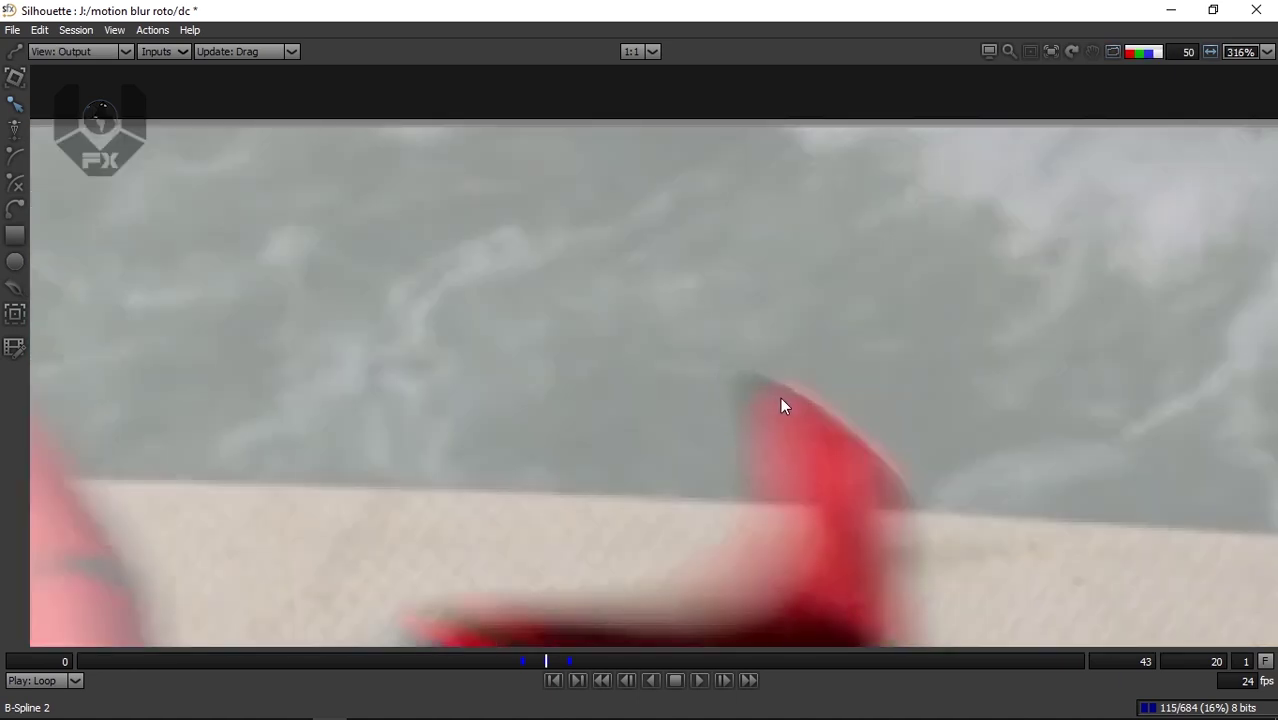
Nudge the toe tip point slightly up and outward on frame 20 and review the resulting matte.
key(f)
scroll(778, 400, down, 1)
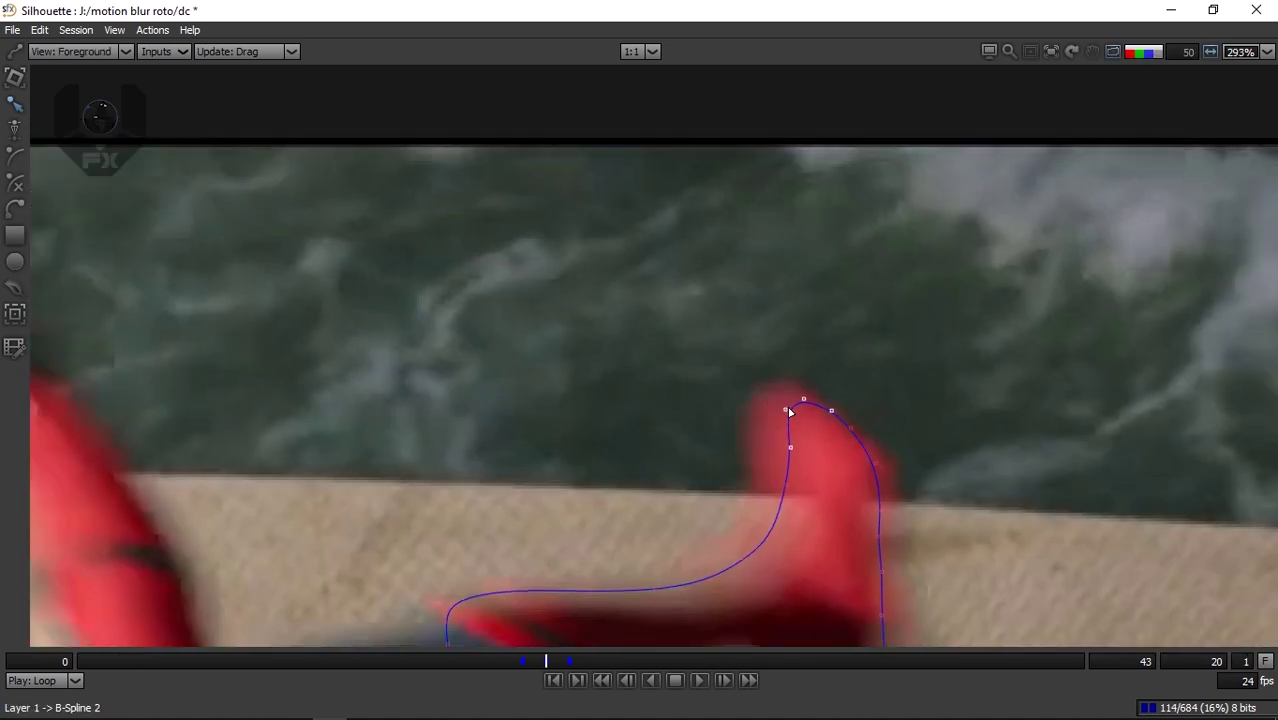
key(o)
key(f)
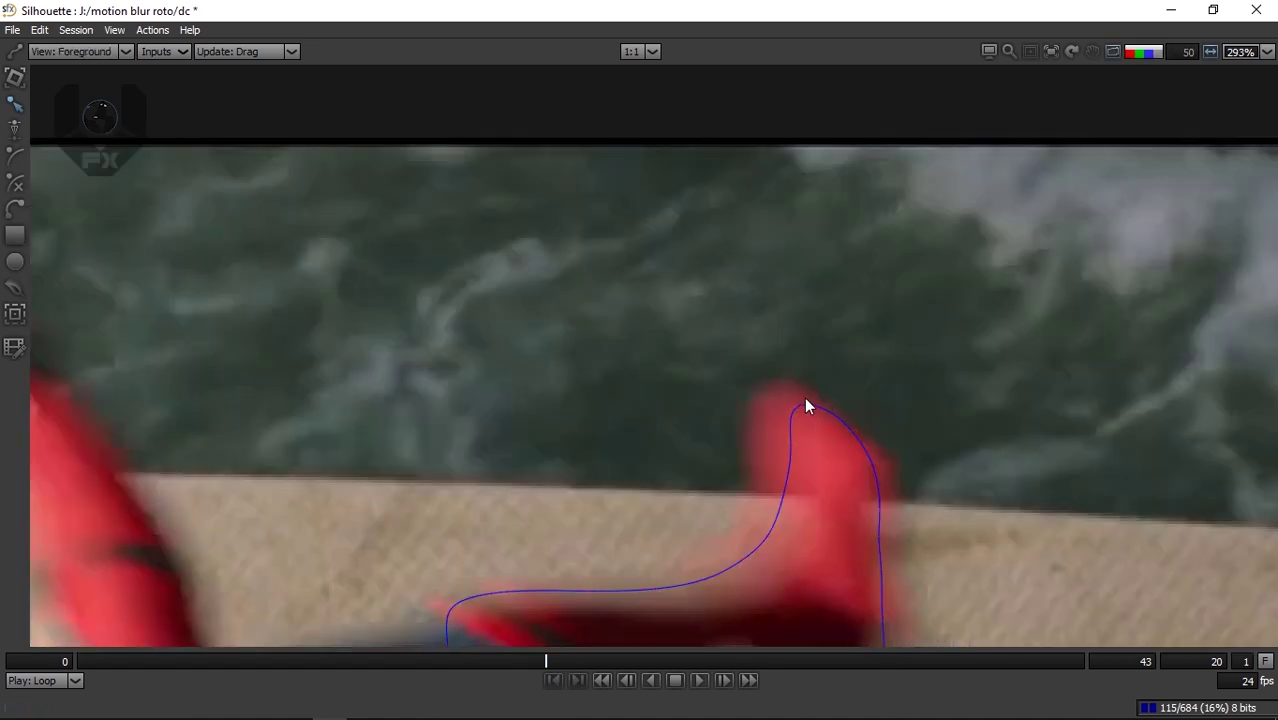
drag(806, 400, 812, 394)
key(o)
key(a)
key(a)
key(a)
Adjust the point on the inner side of the toes on frame 19 and compare the frame 20 matte with the footage.
key(f)
key(Left)
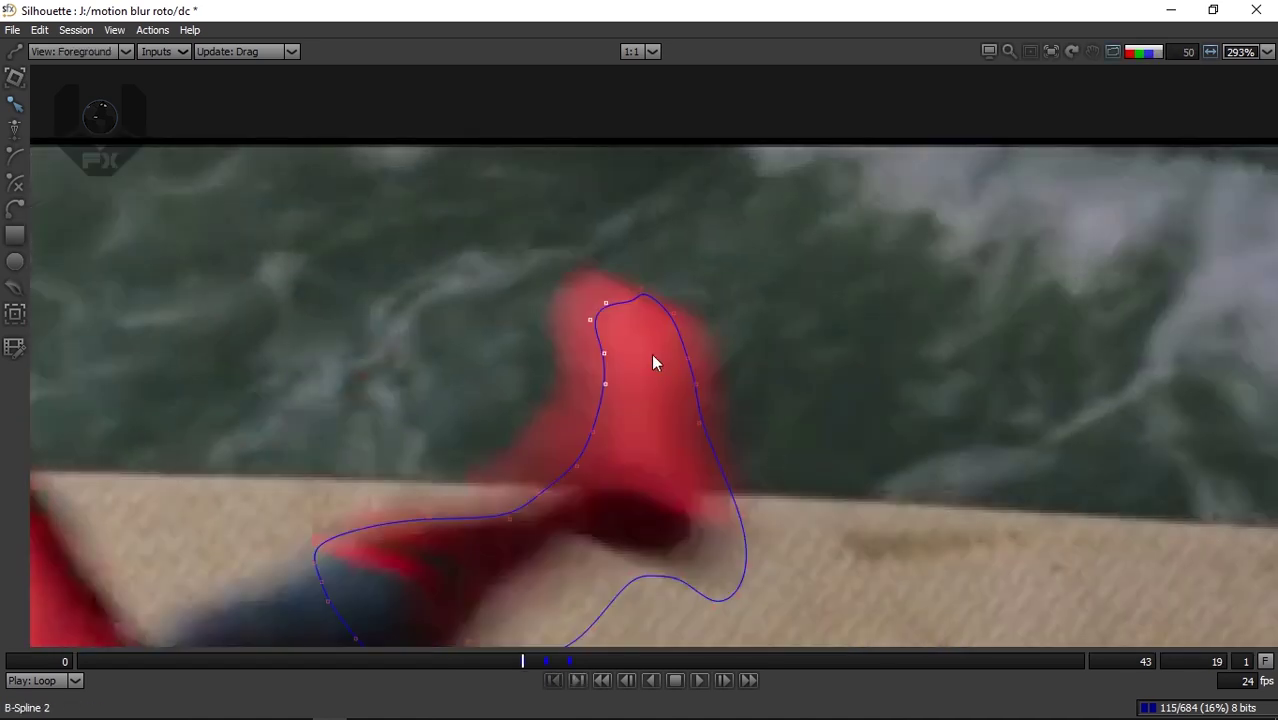
click(606, 338)
key(Right)
key(o)
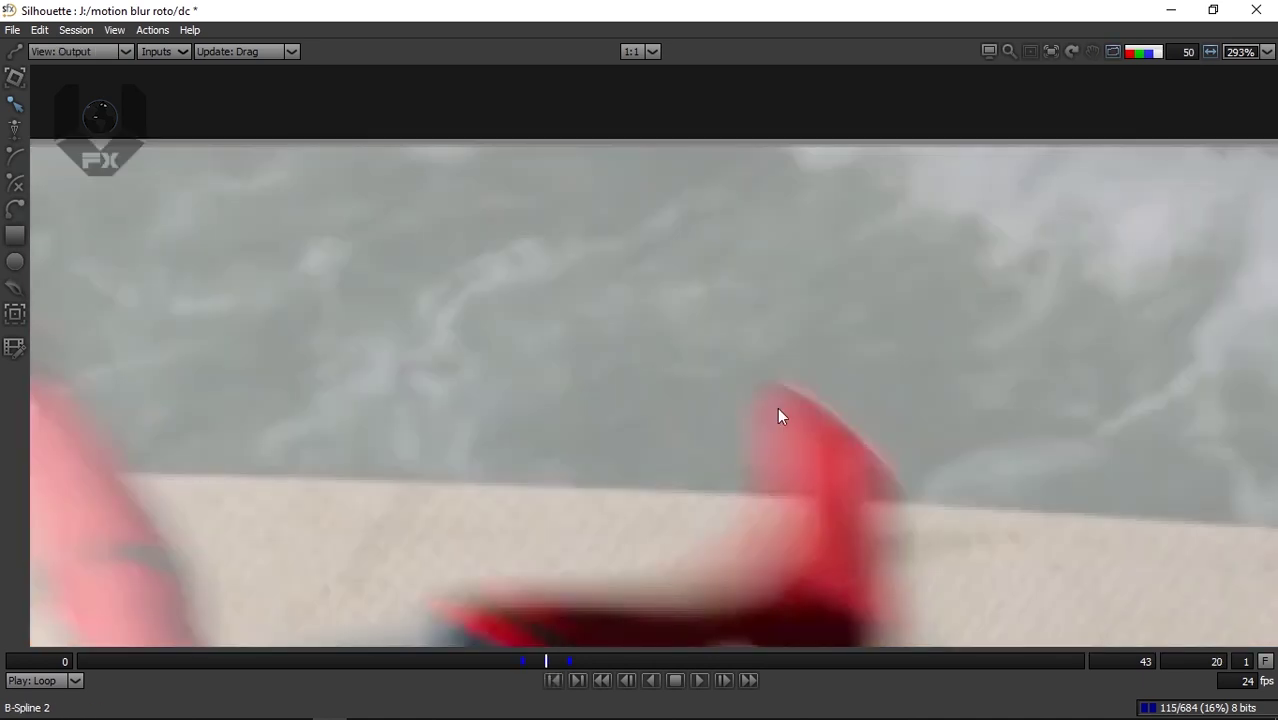
key(f)
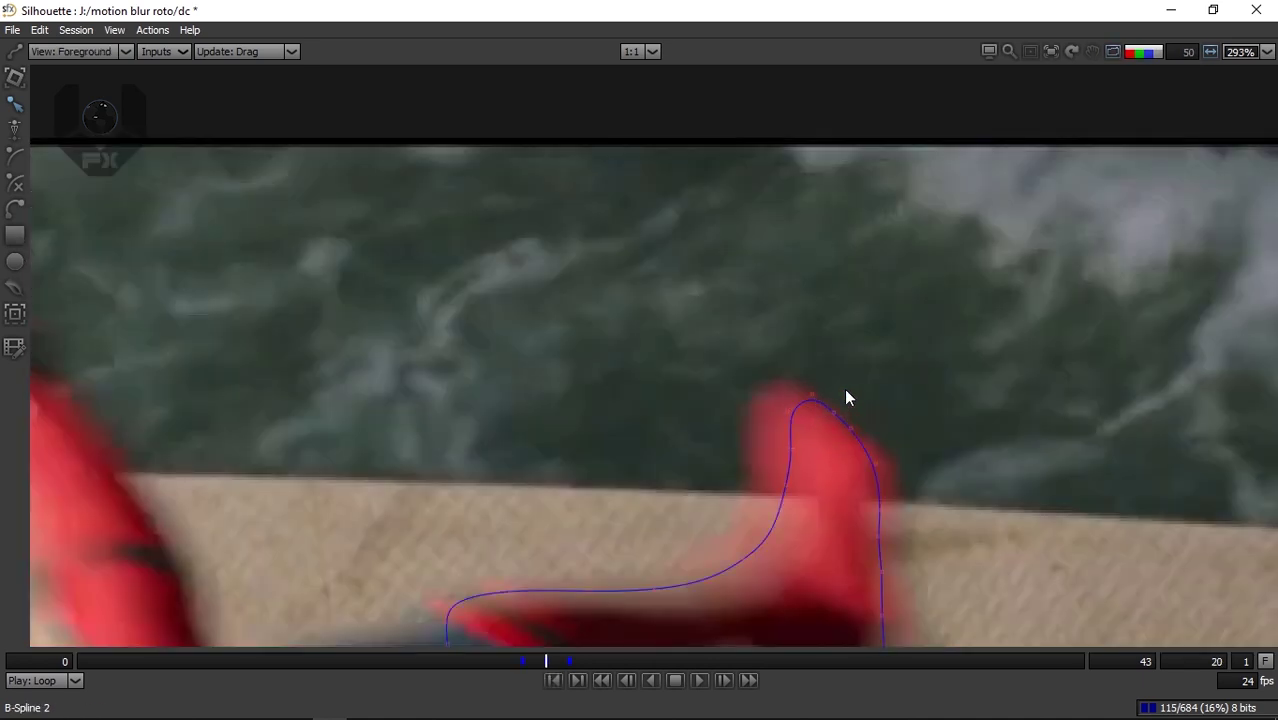
key(o)
key(a)
scroll(812, 390, up, 1)
key(a)
scroll(800, 385, up, 2)
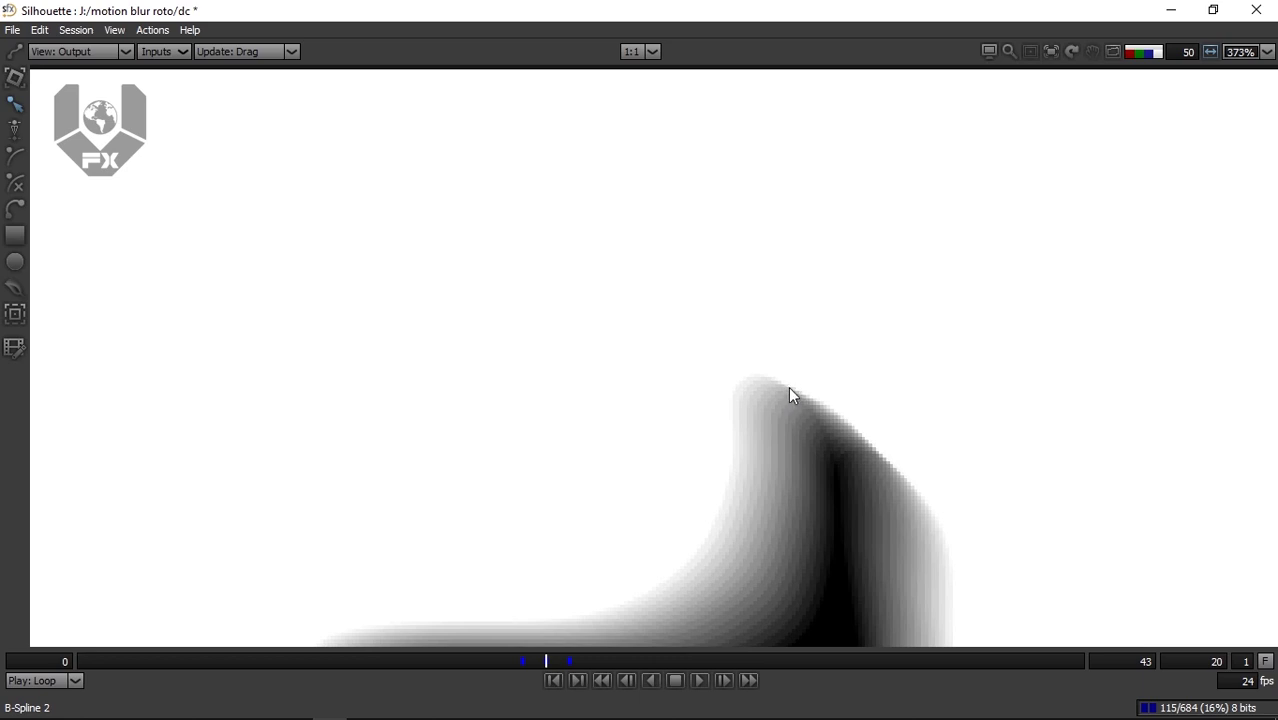
key(a)
Select the toe tip points and move the tip up and outward on frame 19 to follow the toes.
key(f)
drag(830, 361, 752, 460)
scroll(789, 423, down, 3)
key(Left)
key(Right)
key(Left)
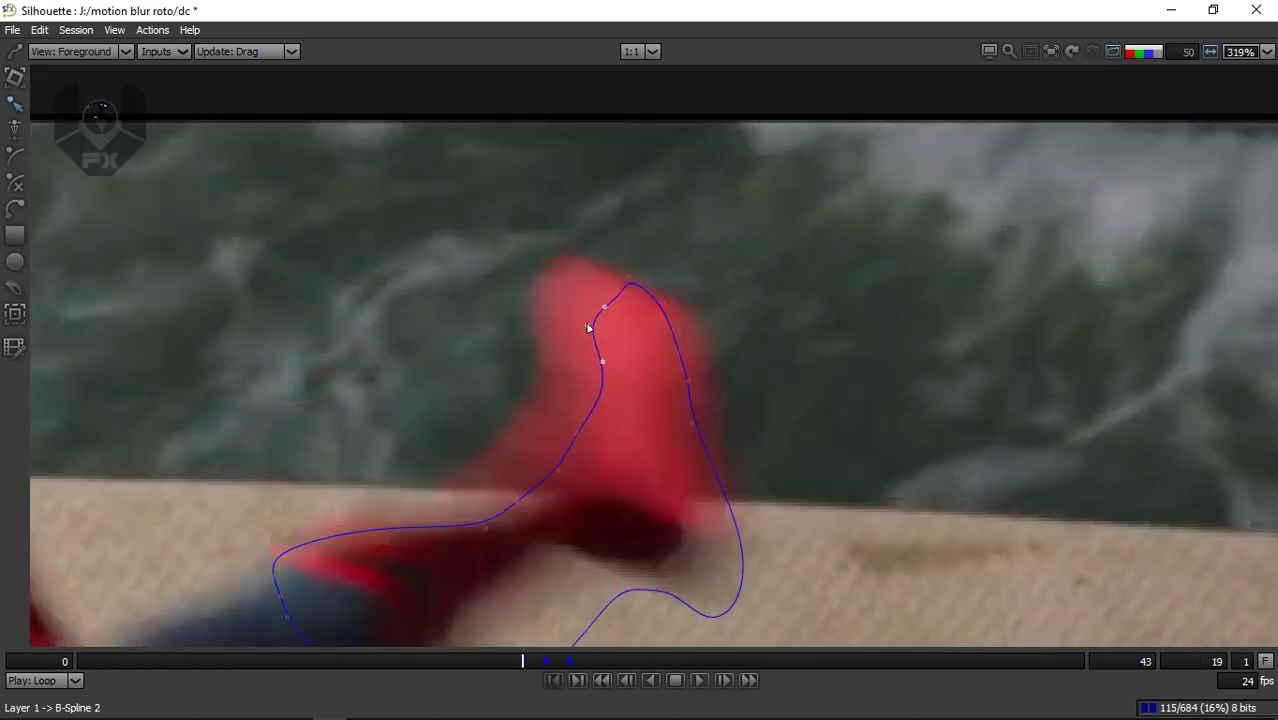
key(Right)
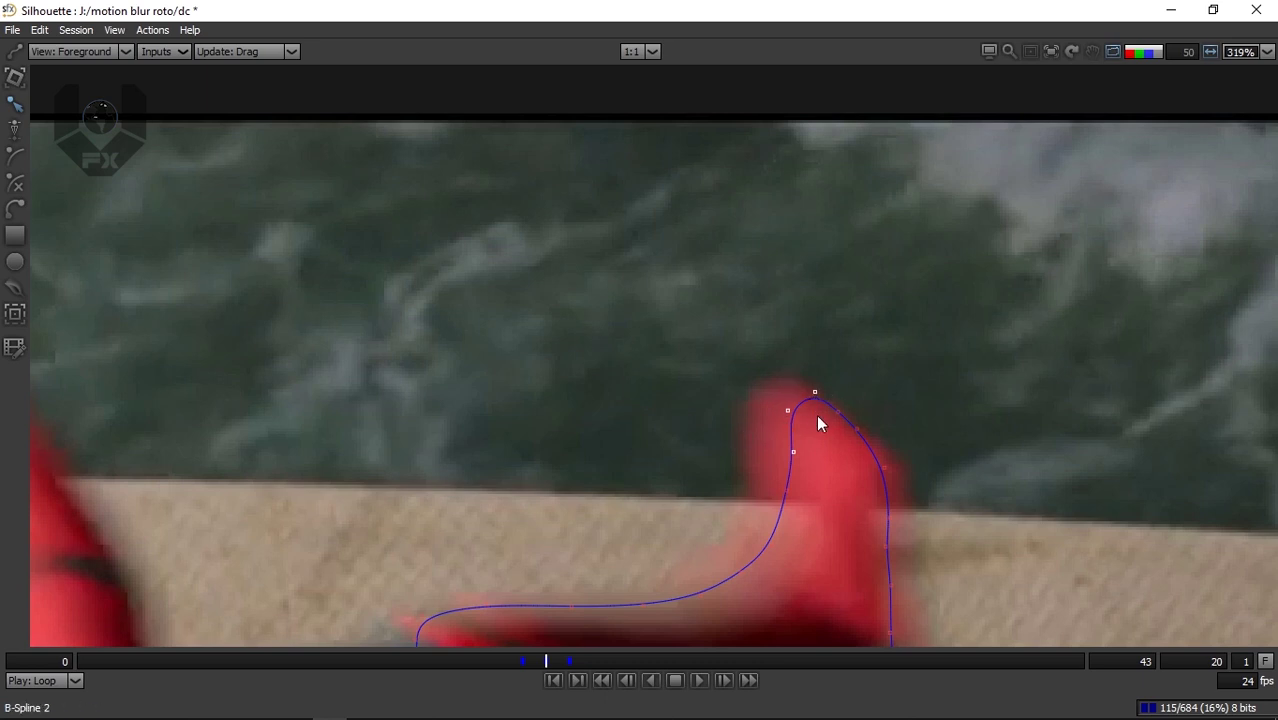
key(Left)
drag(607, 302, 629, 281)
key(Right)
key(Right)
Toggle between the alpha matte and color overlay on frame 20 to inspect the blurred toe tip.
key(3)
key(a)
scroll(818, 400, up, 1)
key(a)
key(a)
key(a)
key(a)
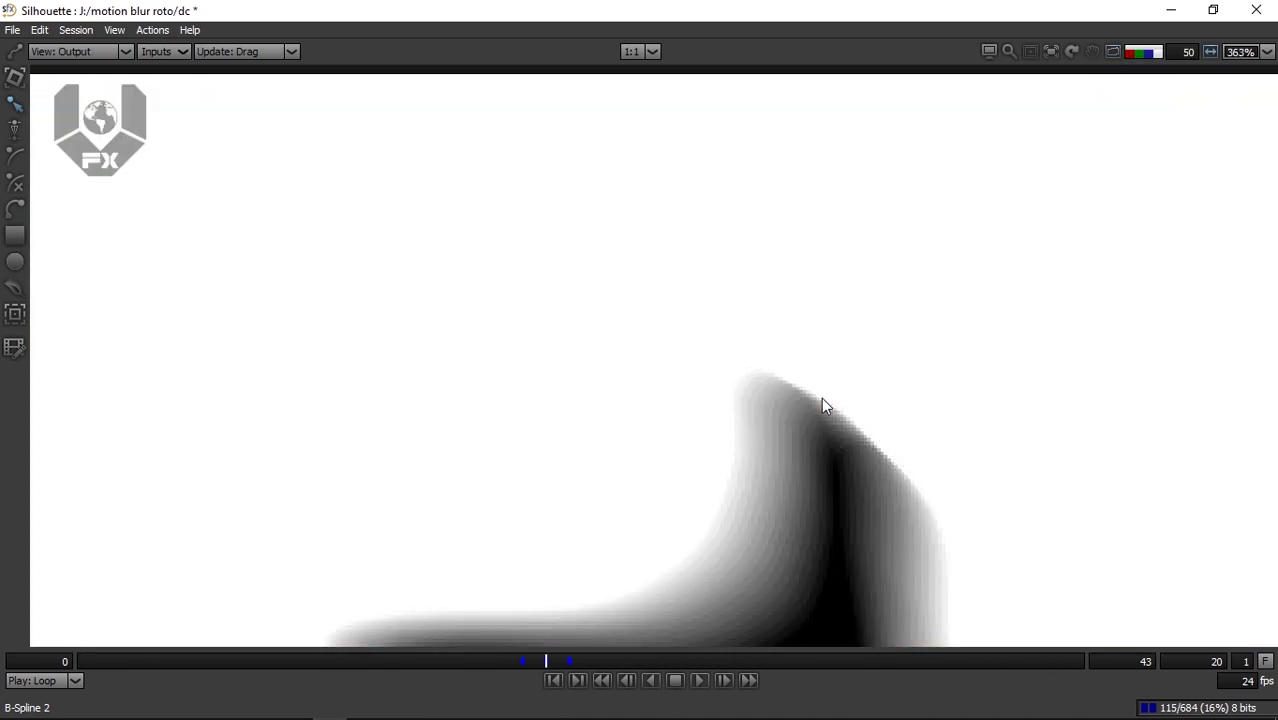
Adjust the kinked toe tip points on frame 19 and compare the frame 20 output with the footage.
key(Left)
key(f)
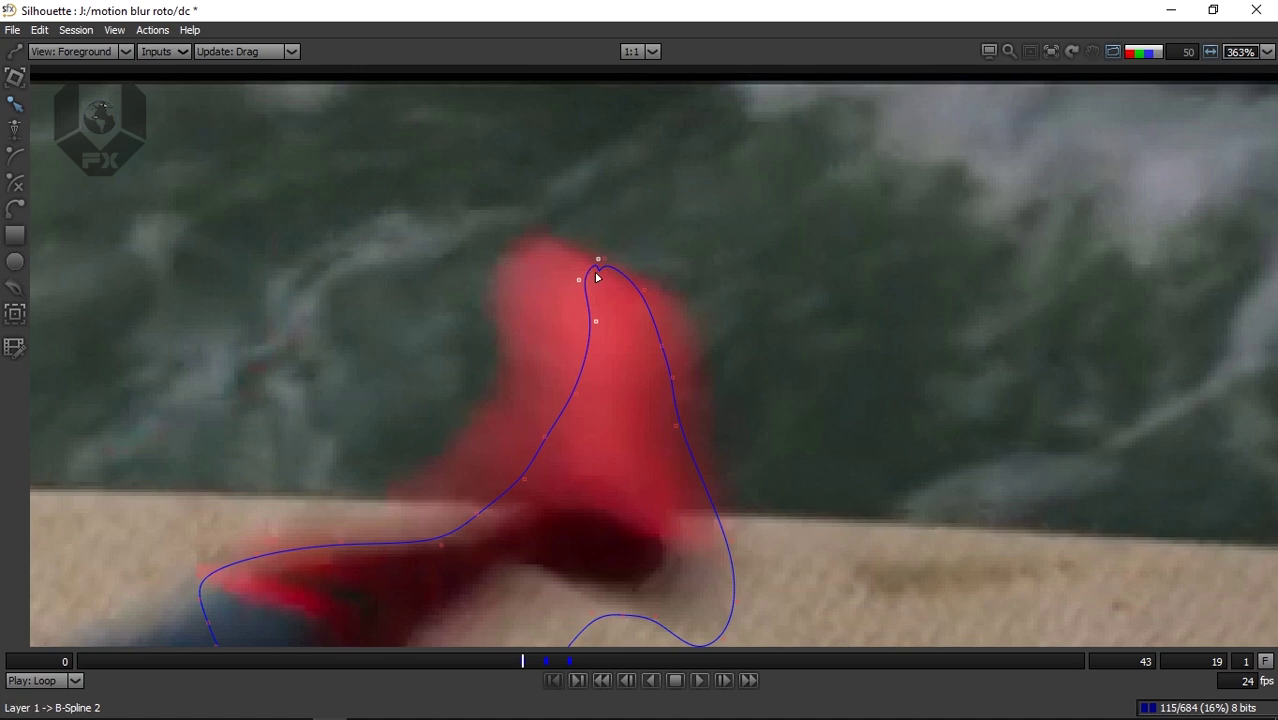
drag(648, 226, 616, 306)
key(Right)
key(o)
key(f)
key(o)
key(f)
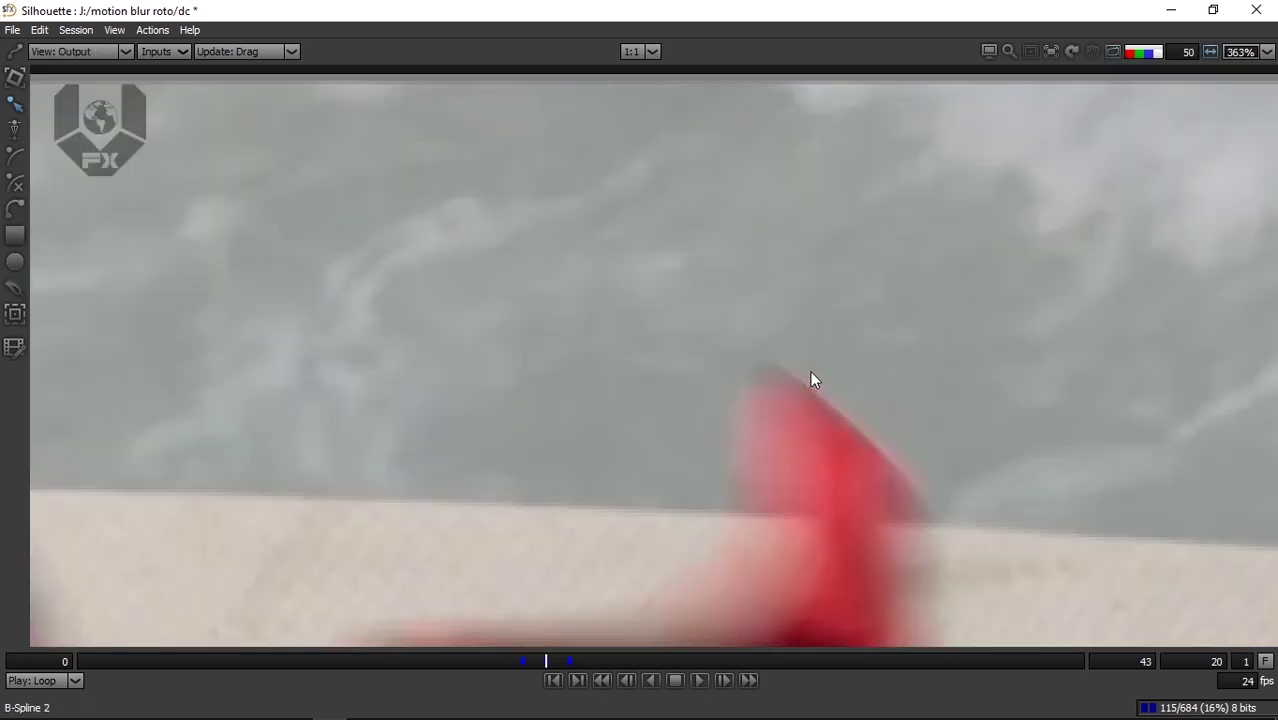
key(o)
key(f)
Examine the alpha matte and color overlay of the whole lower leg against the footage on frame 20.
scroll(887, 377, down, 2)
key(o)
drag(858, 486, 843, 357)
key(a)
key(a)
key(a)
scroll(643, 455, down, 2)
key(a)
key(a)
key(f)
key(o)
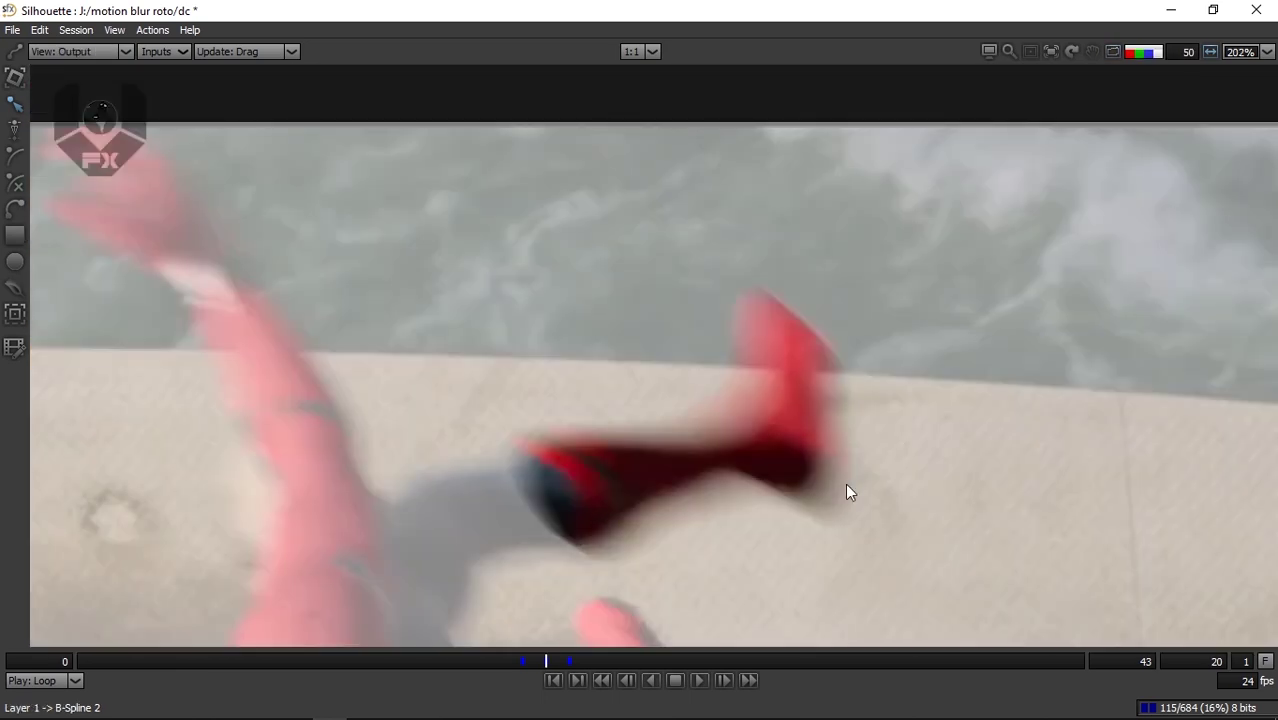
scroll(808, 478, down, 1)
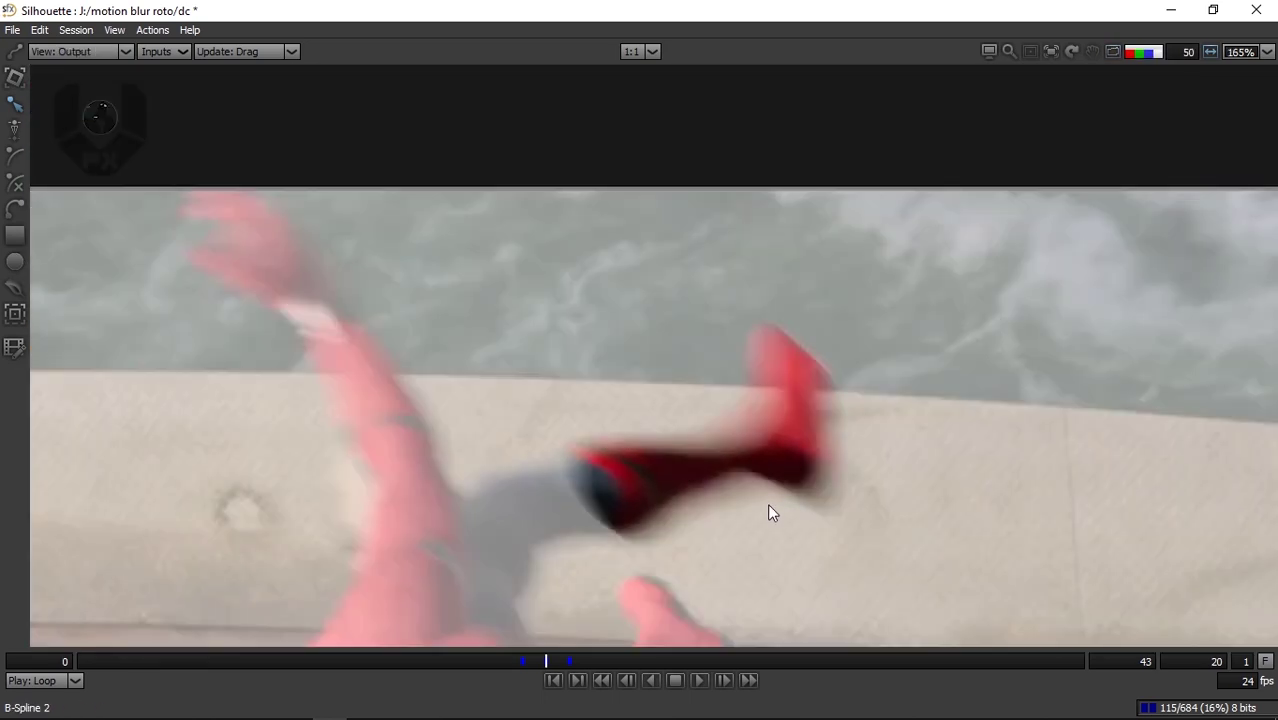
Nudge the point on the inner side of the toes slightly down on frame 20 and check the blurred output.
scroll(768, 516, down, 2)
drag(764, 505, 742, 488)
key(f)
scroll(750, 386, up, 6)
key(o)
key(a)
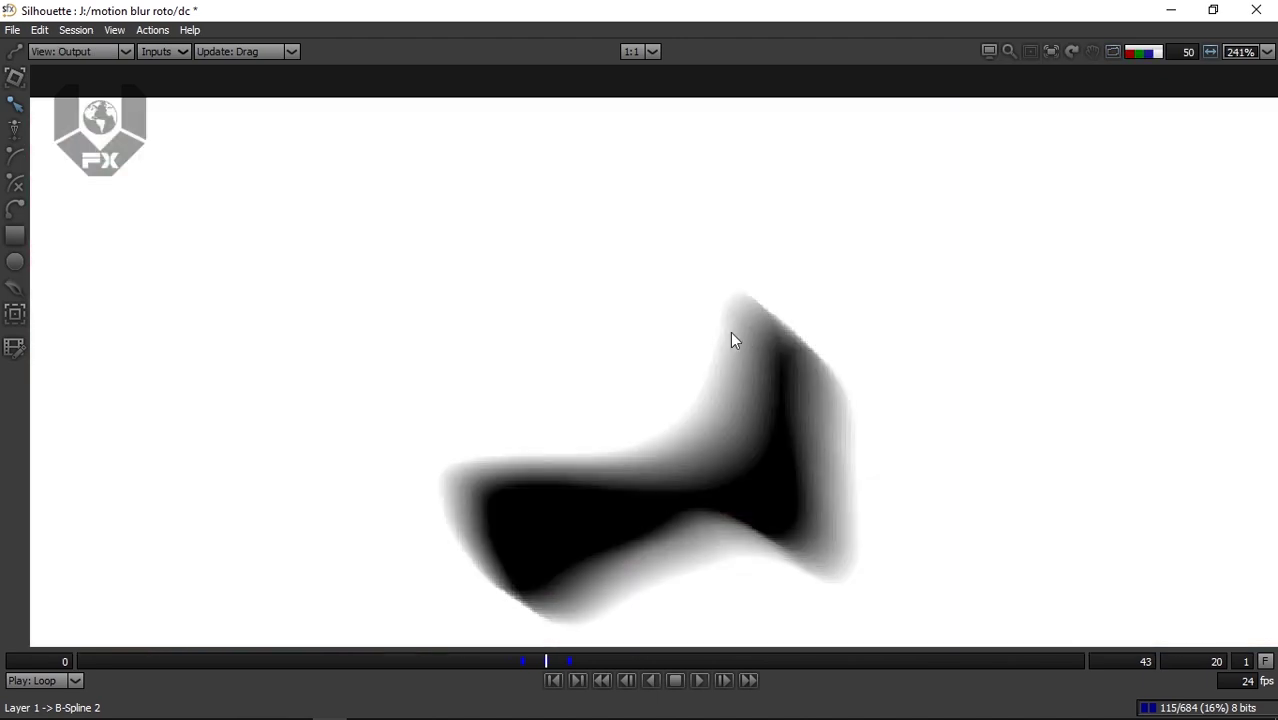
key(a)
key(f)
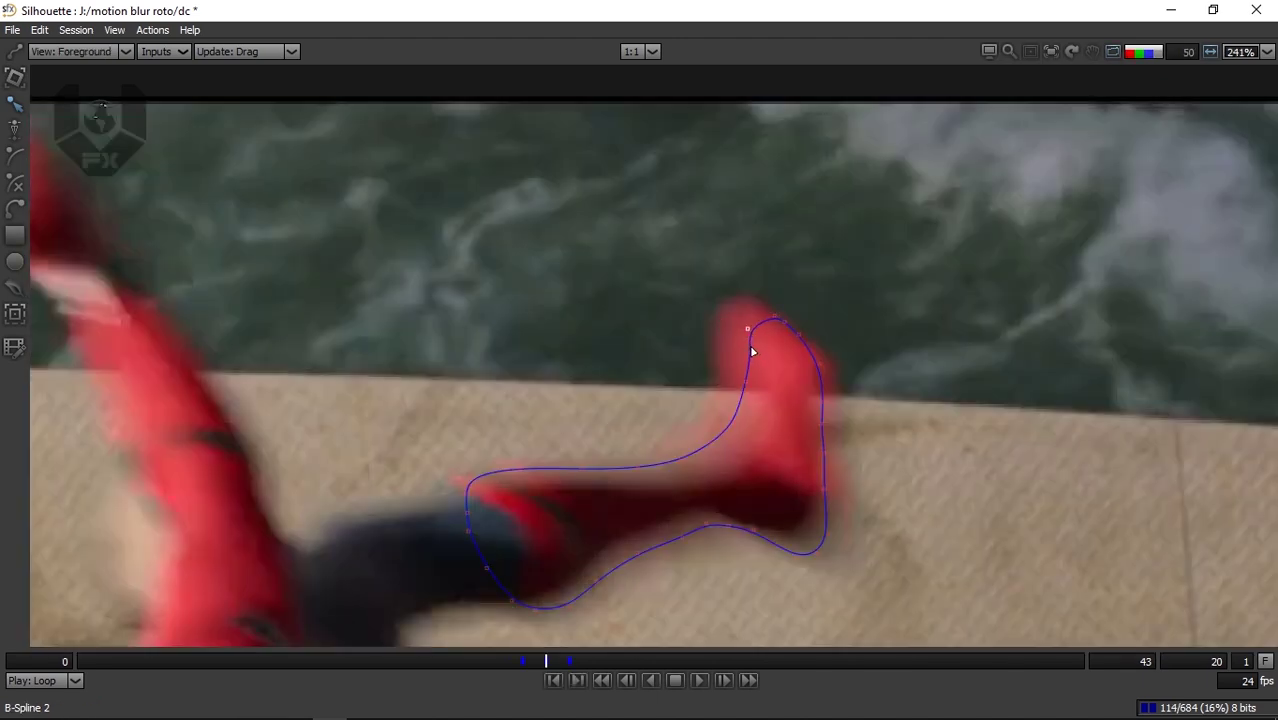
key(o)
scroll(760, 342, down, 1)
key(f)
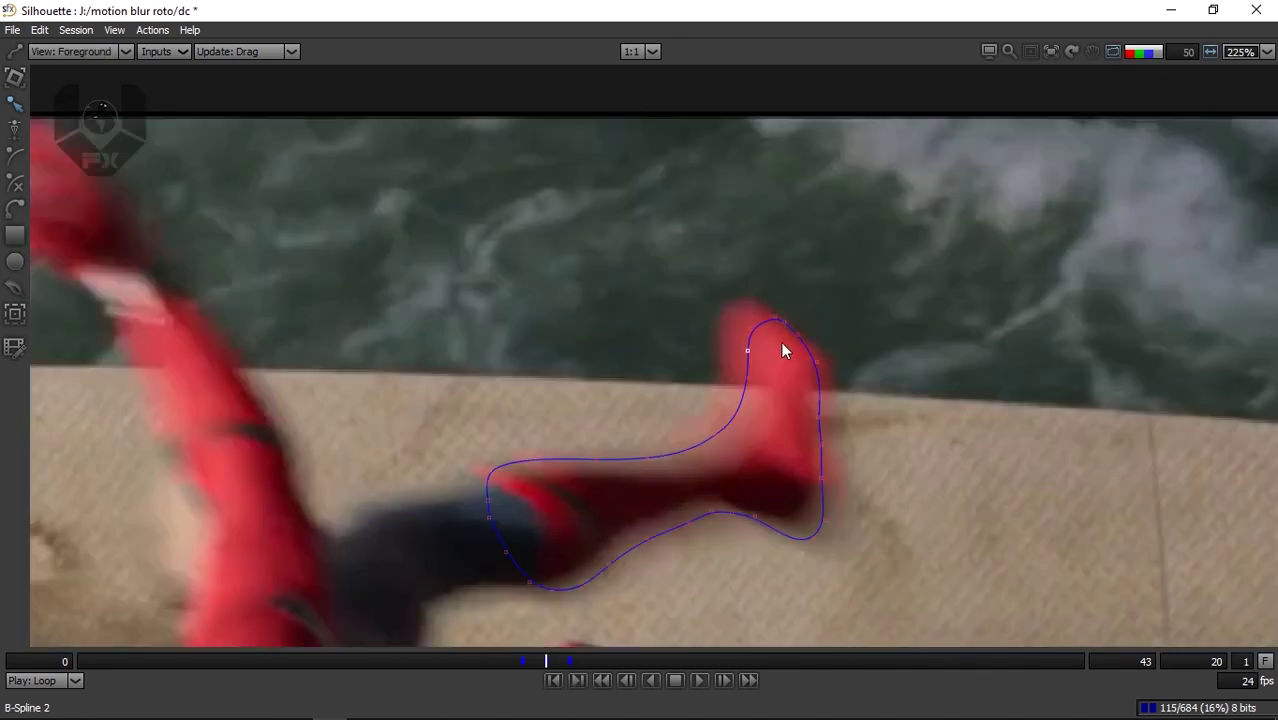
key(o)
Compare the output overlay with the footage on frame 20 at several magnifications to examine the blur around the leg.
scroll(770, 370, down, 6)
key(f)
key(o)
key(f)
scroll(779, 464, down, 1)
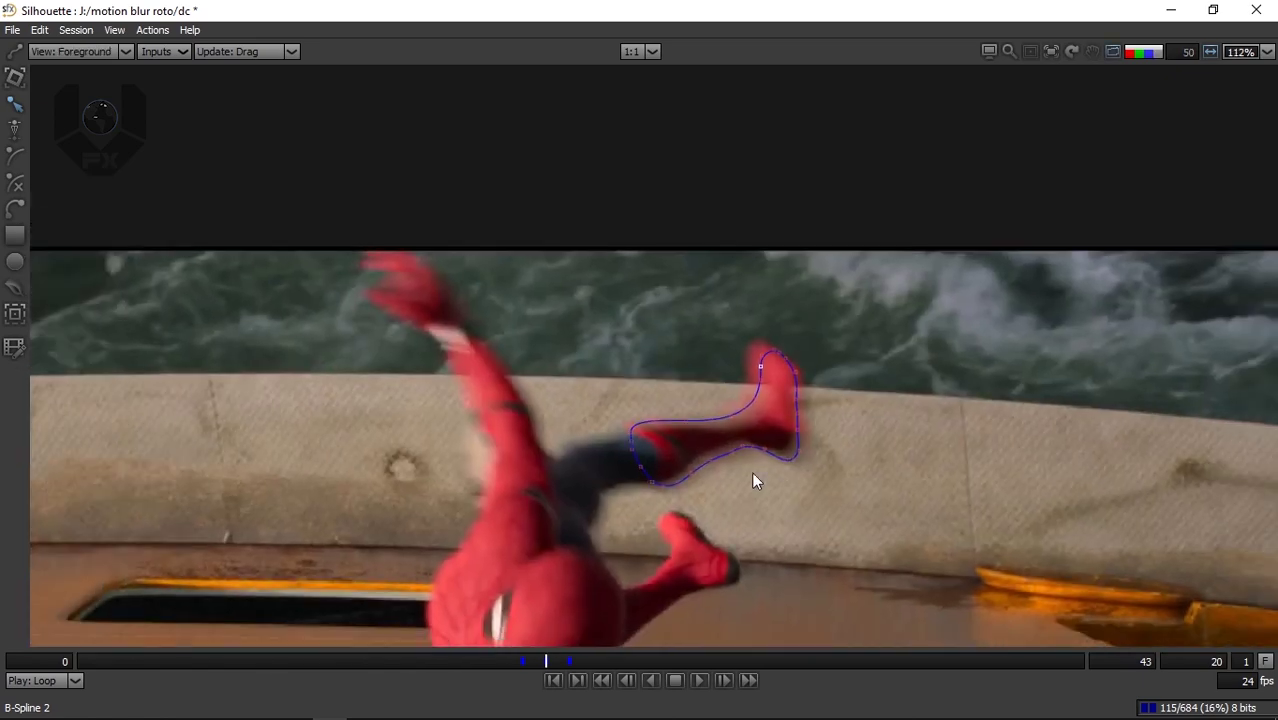
scroll(750, 440, up, 4)
key(o)
key(f)
scroll(740, 440, up, 4)
key(o)
key(f)
key(o)
Adjust the points beneath the calf near the knee on frame 19 and compare the frame 20 overlay with the footage.
key(f)
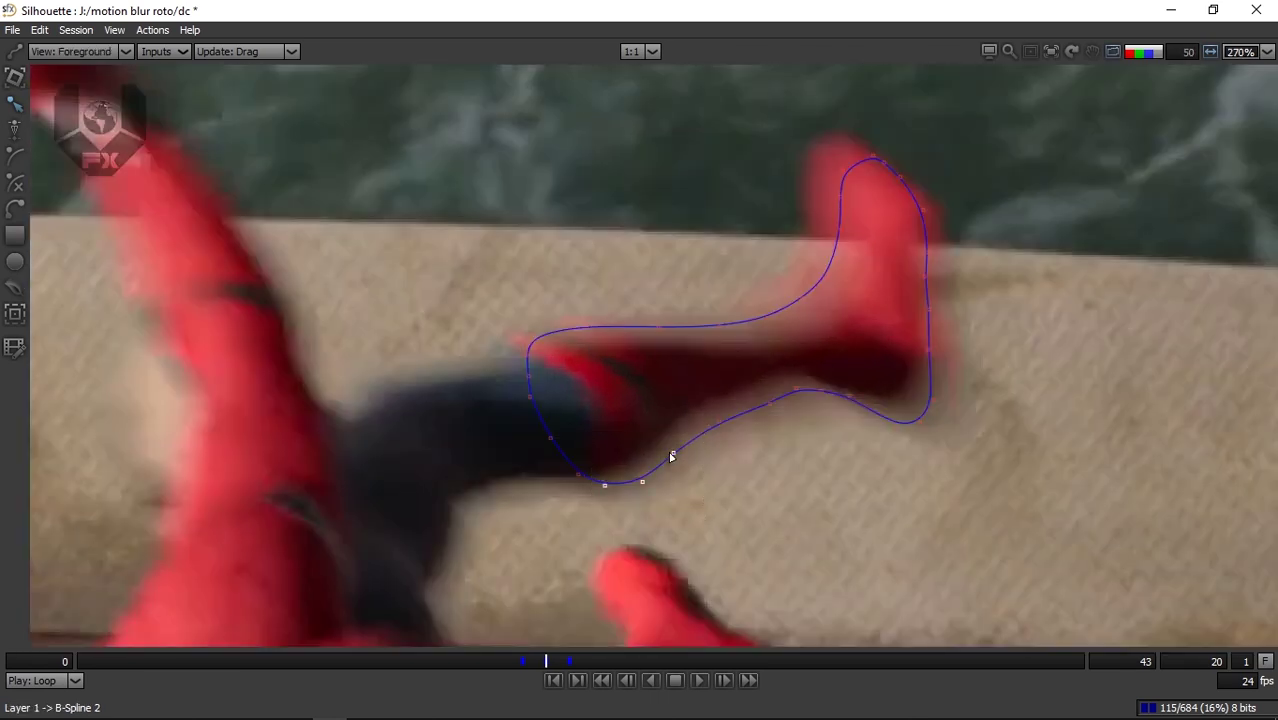
key(Left)
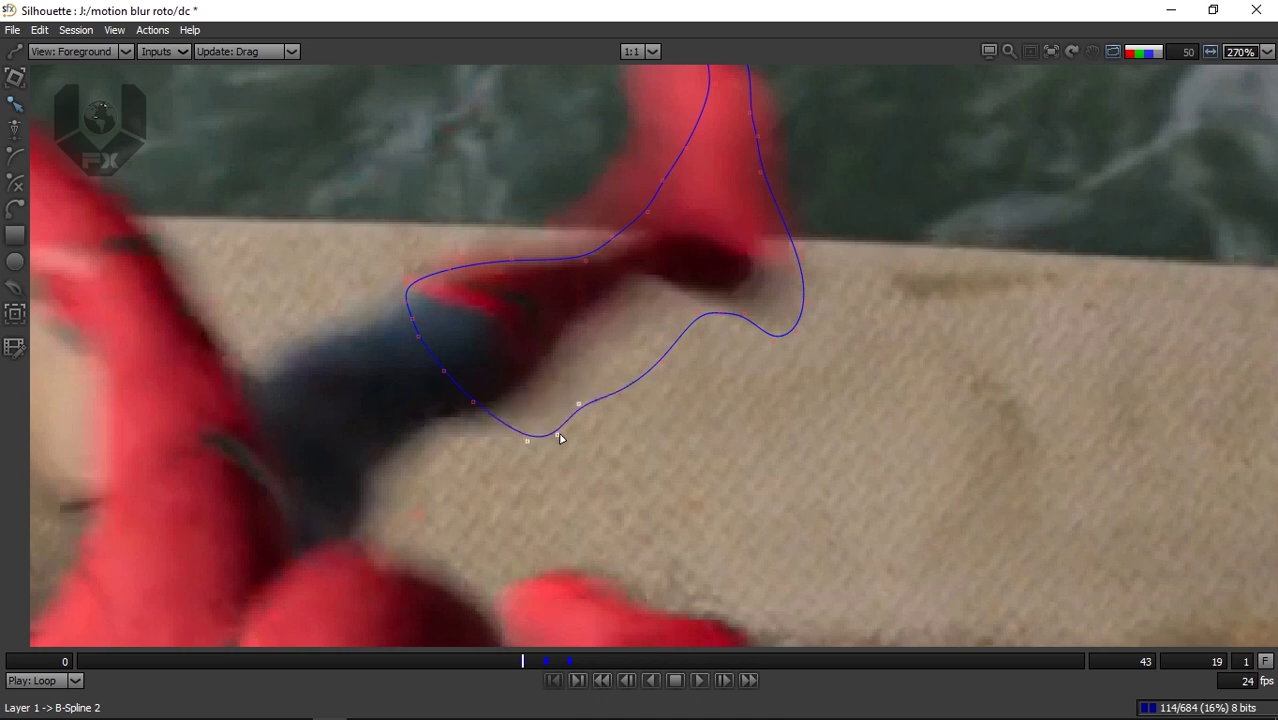
key(Right)
scroll(558, 440, down, 2)
key(o)
key(f)
key(o)
key(f)
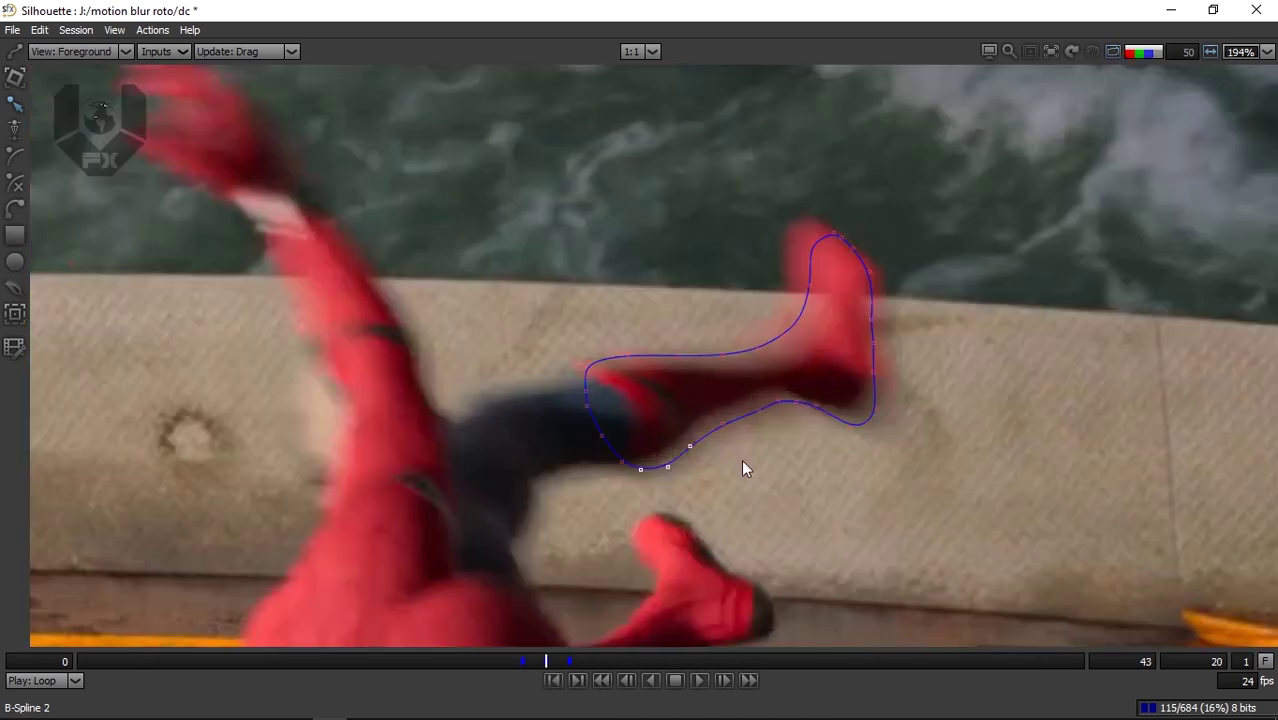
scroll(736, 500, down, 1)
key(o)
key(f)
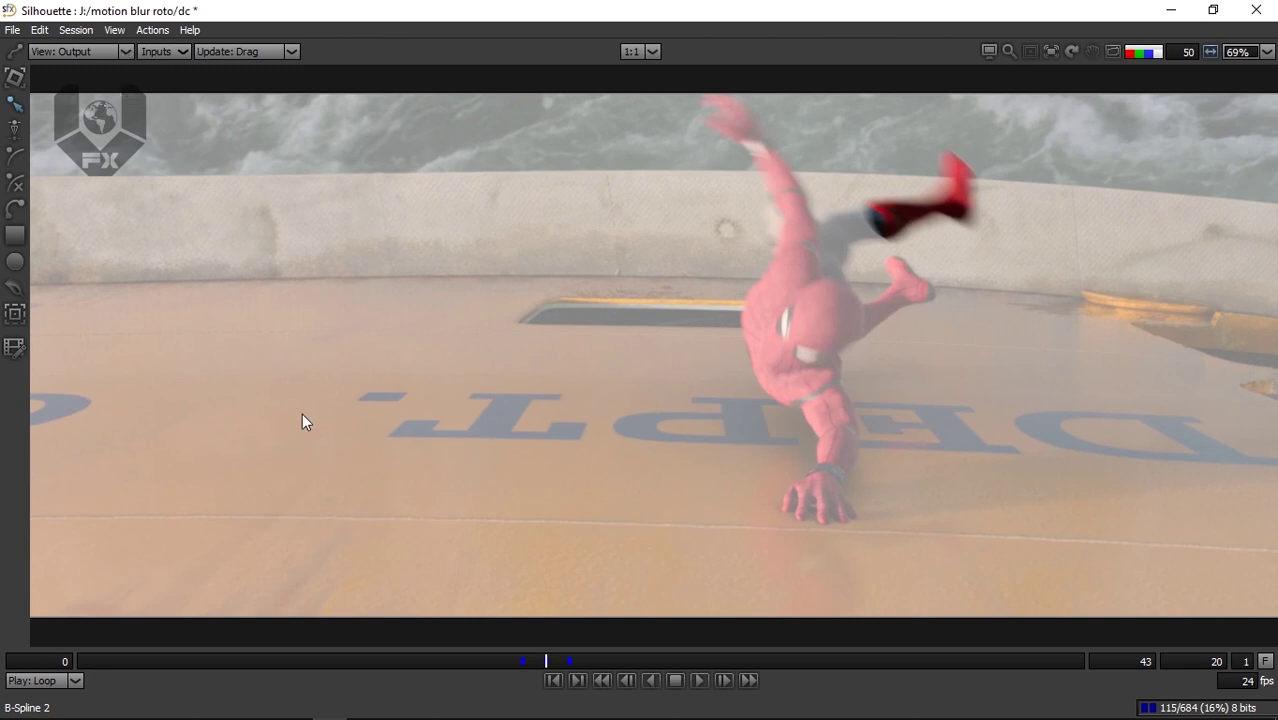
Exit the maximized viewer layout to bring back the node, object and timeline panels, and fit the image in the viewer.
click(120, 34)
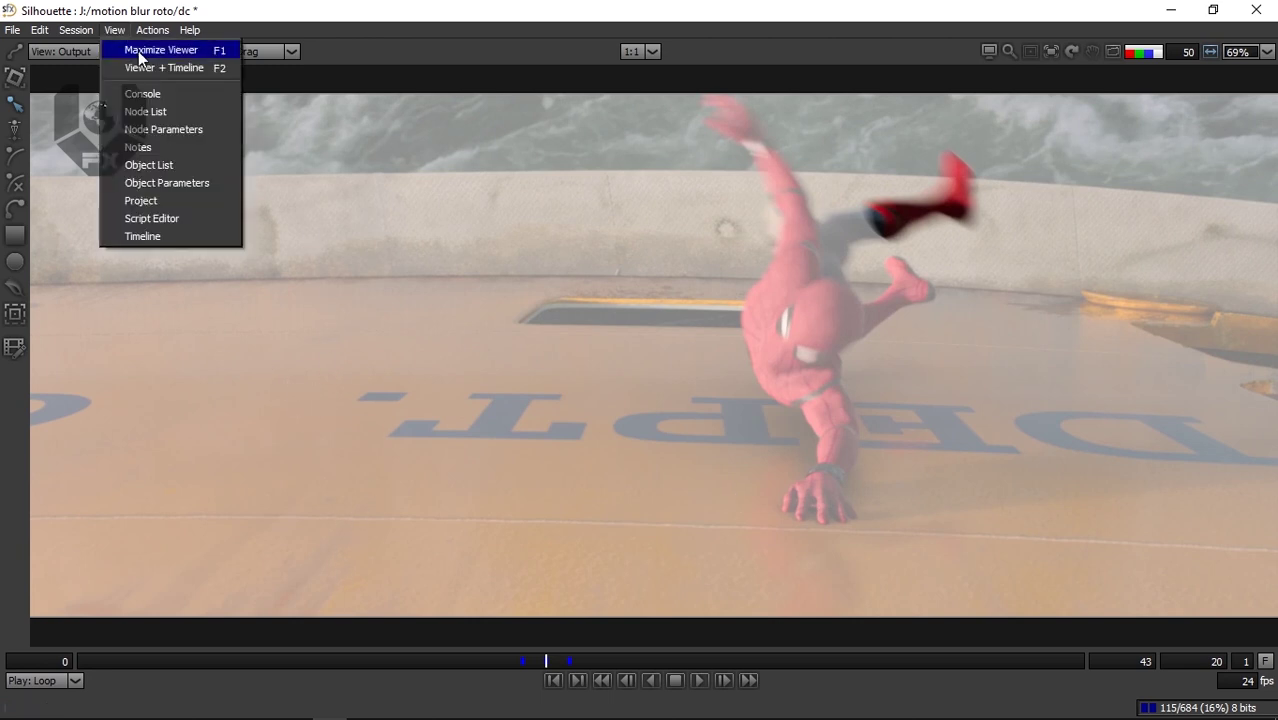
click(141, 48)
drag(617, 195, 559, 265)
scroll(566, 256, down, 3)
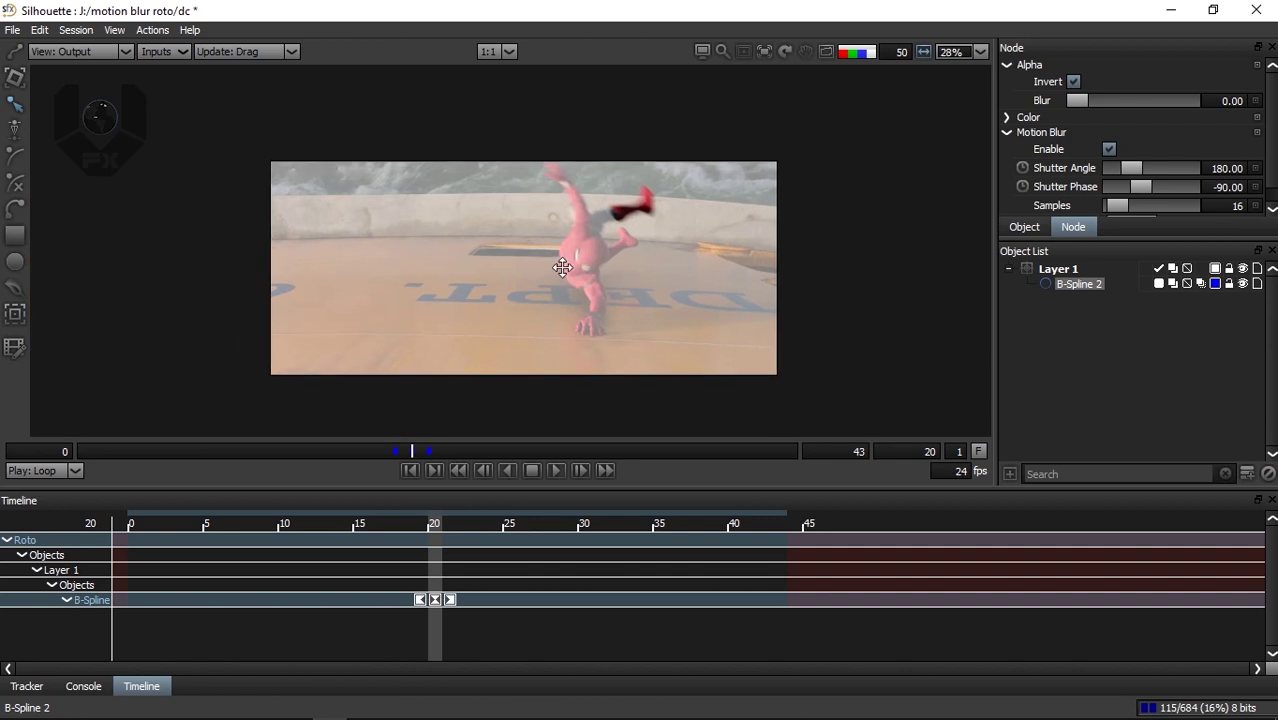
key(f)
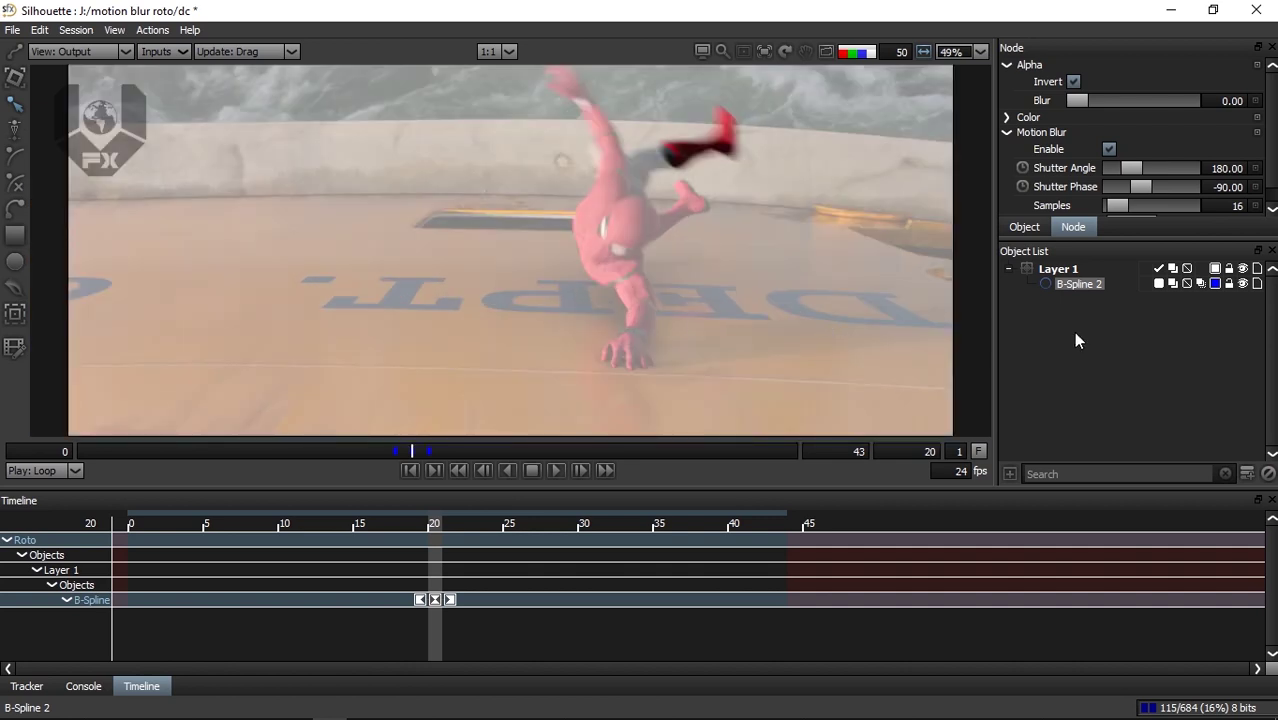